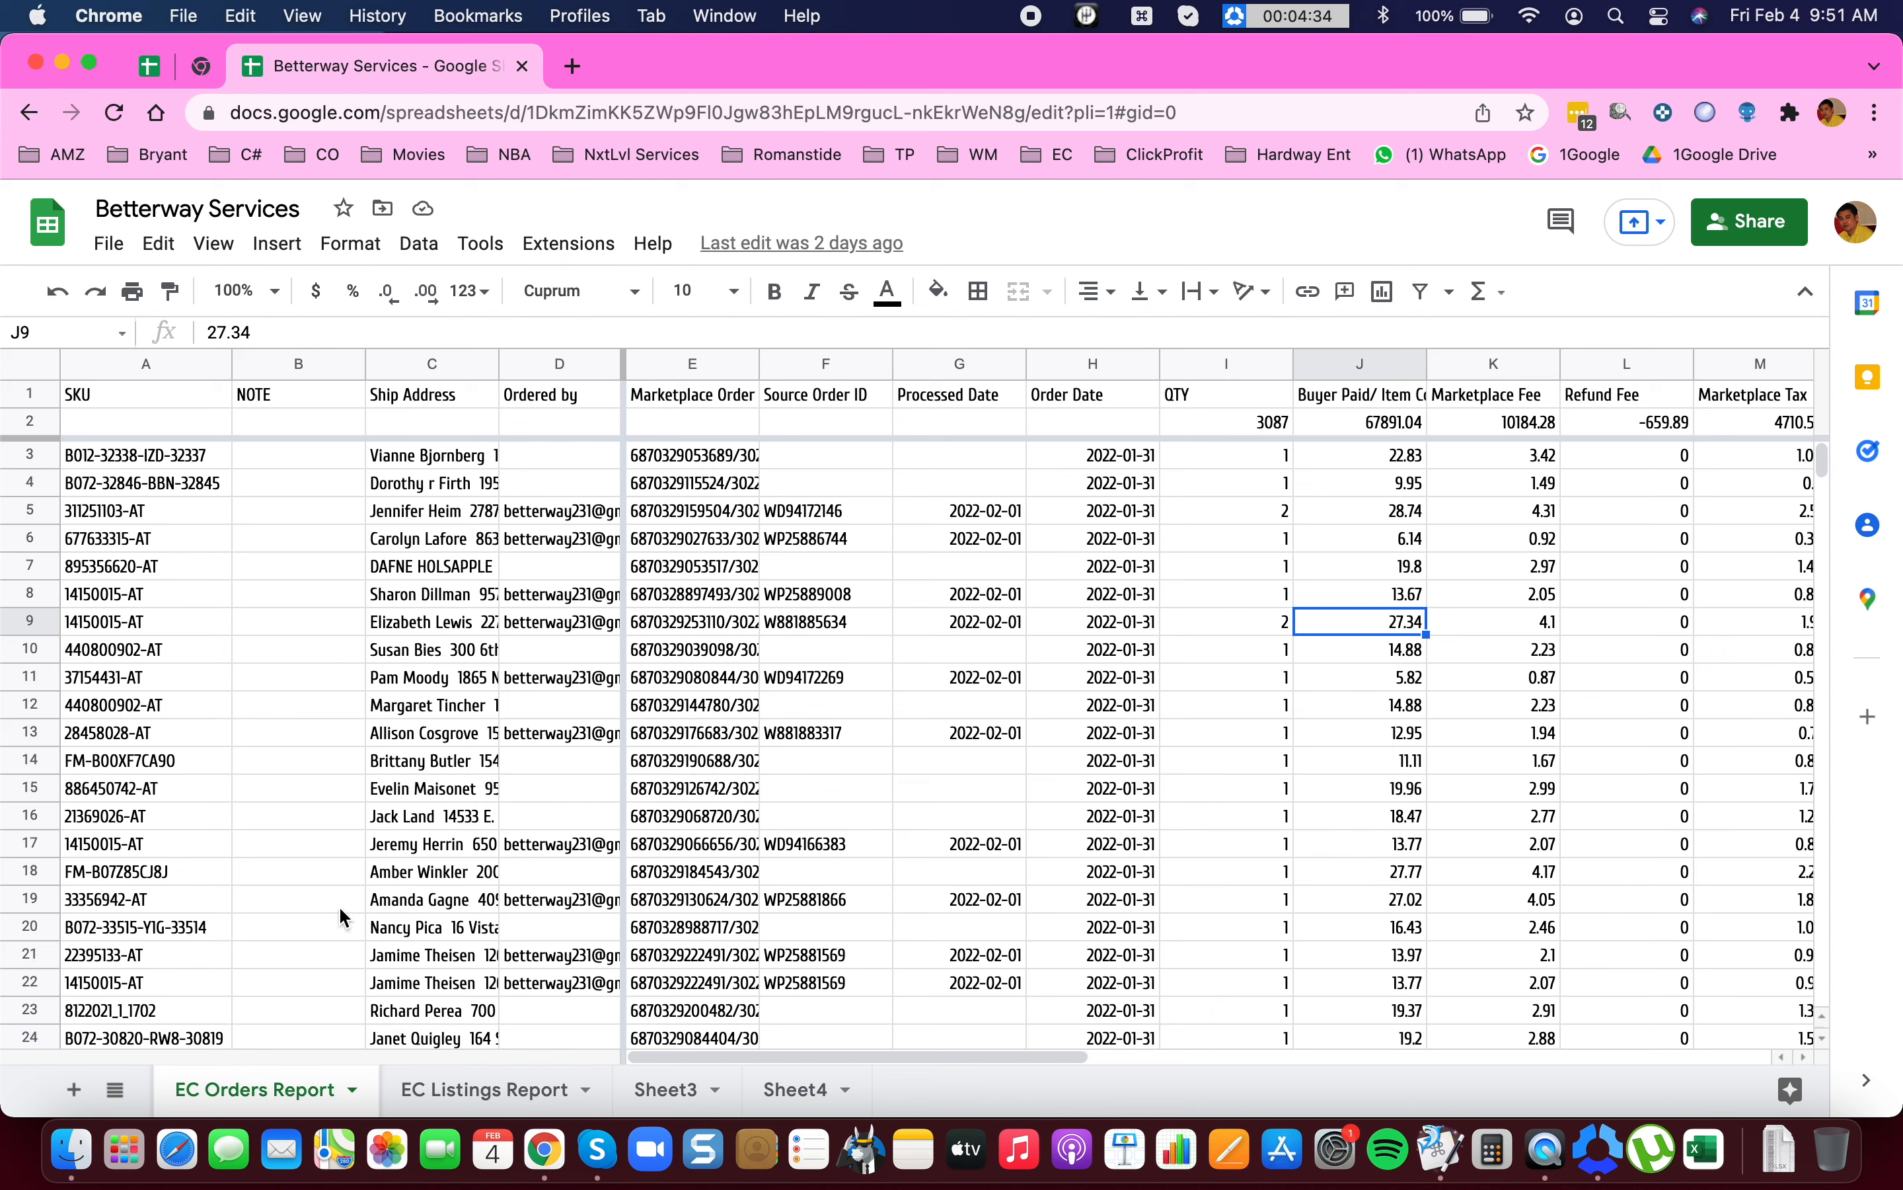
# Examine the Source Order ID, Ordered by and Order Date entries of the orders in the EC Orders Report sheet.
pyautogui.click(588, 592)
pyautogui.press('Right')
pyautogui.press('Right')
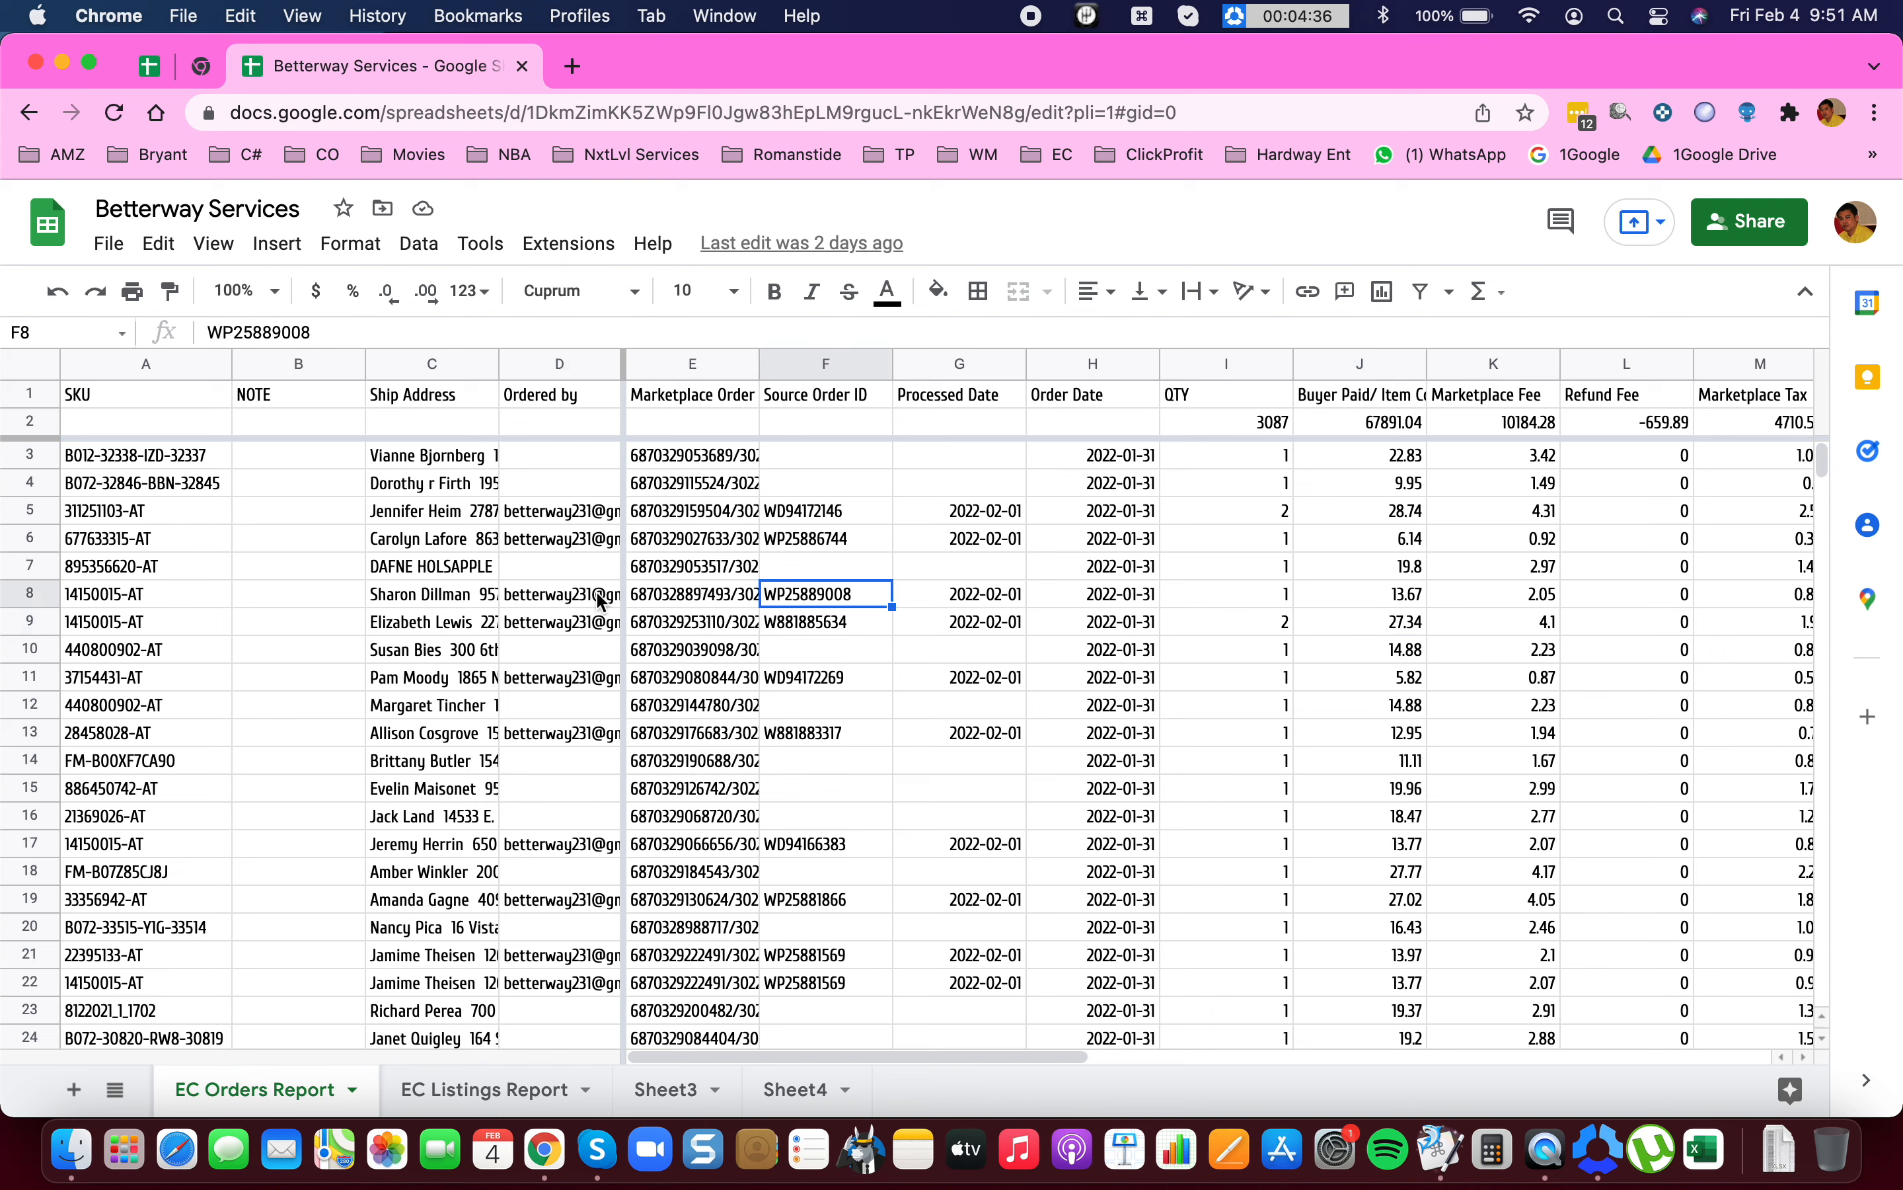
pyautogui.click(547, 363)
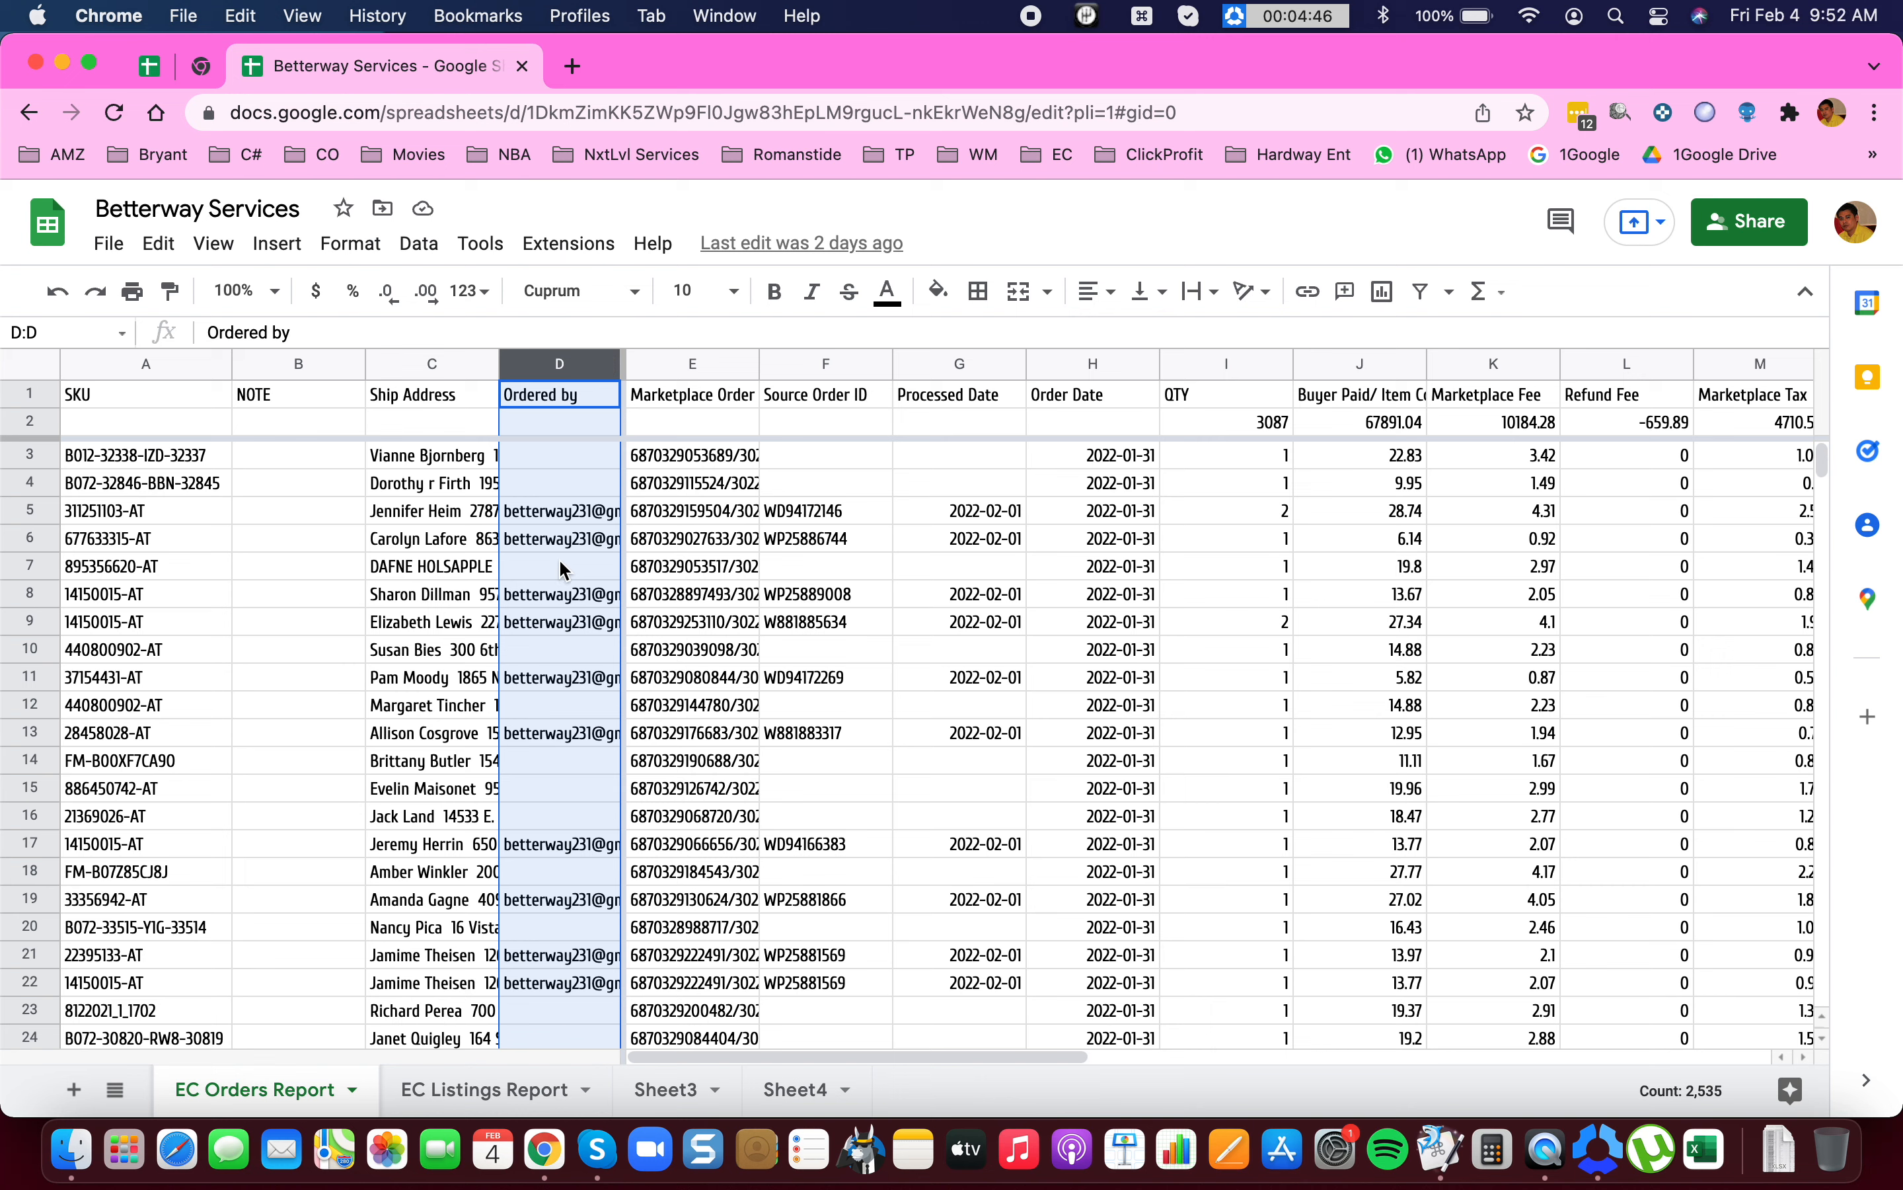
pyautogui.click(572, 493)
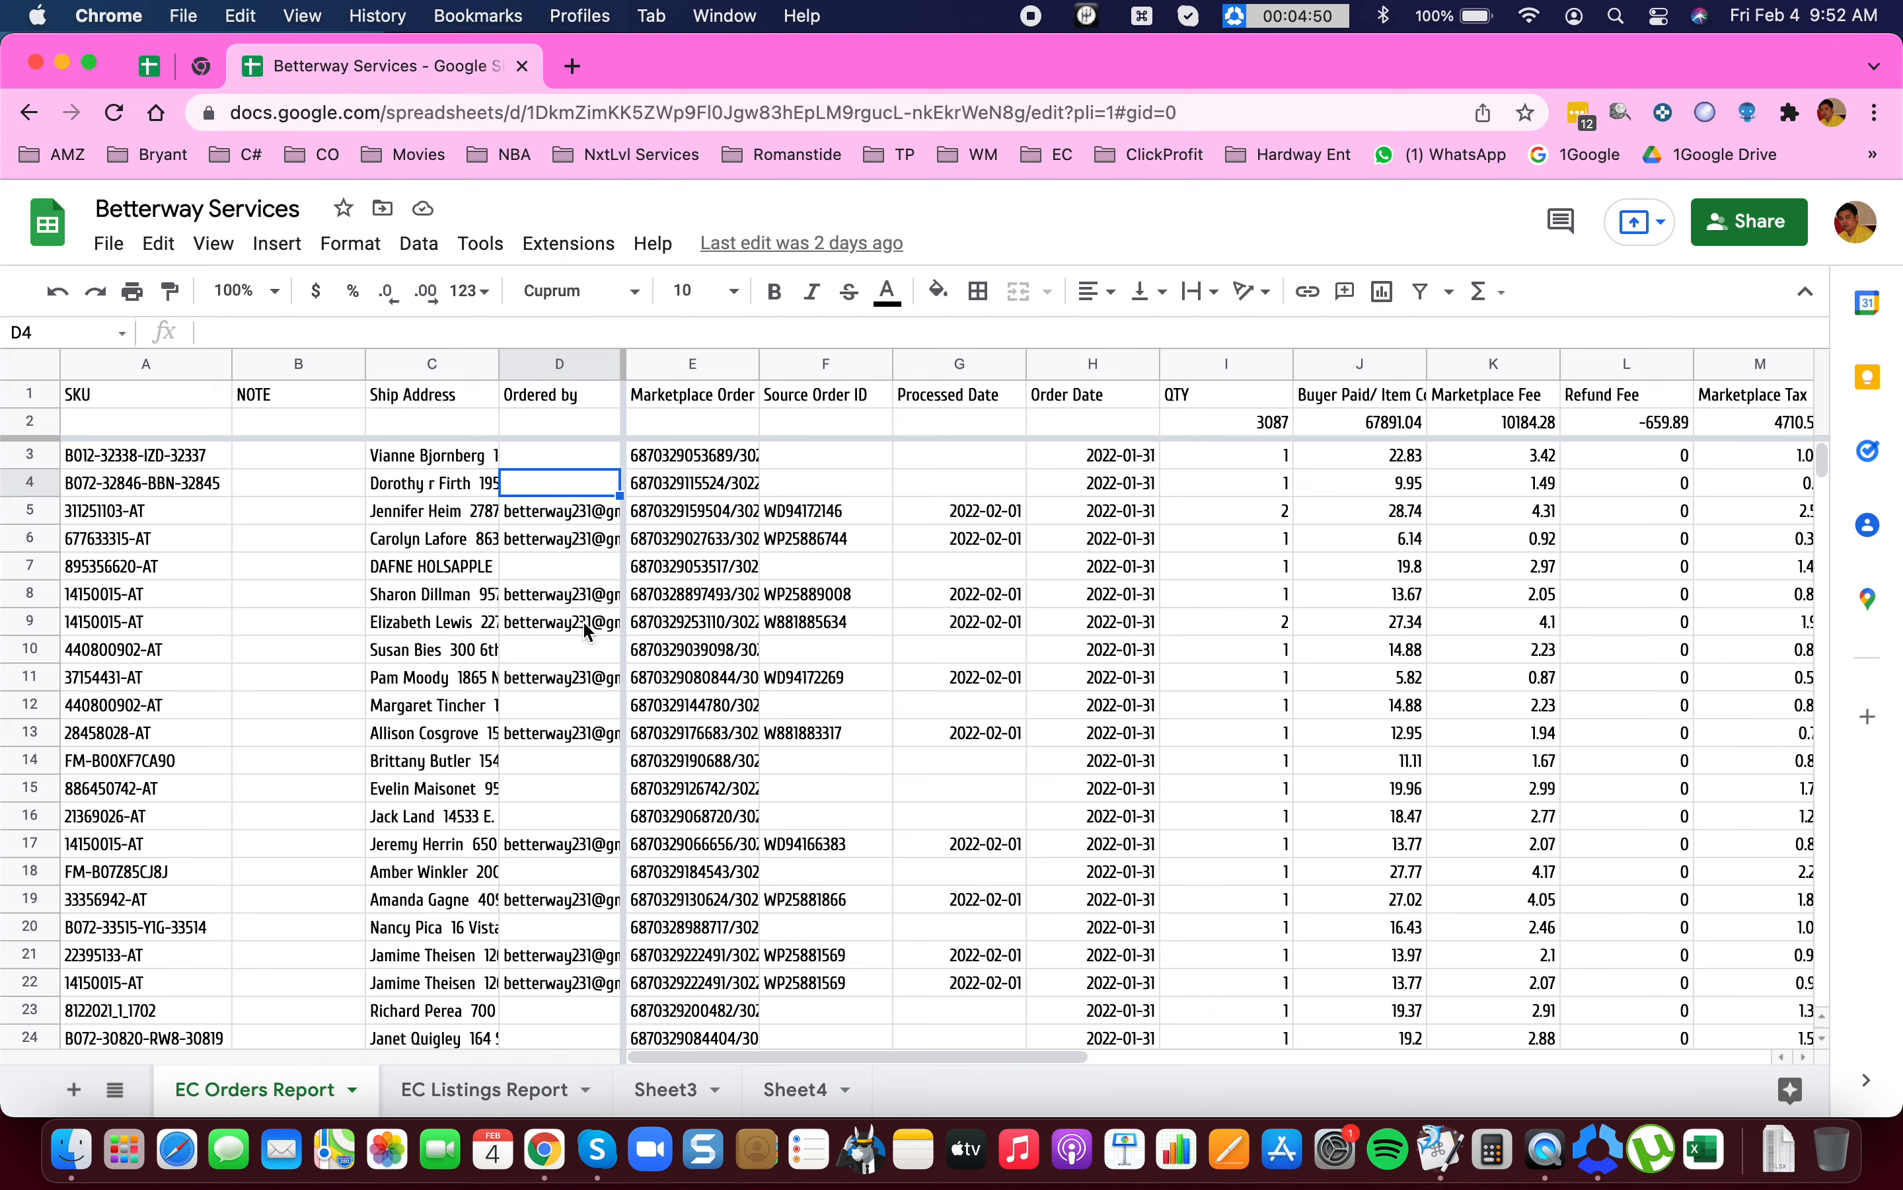
pyautogui.moveTo(555, 509); pyautogui.dragTo(550, 719)
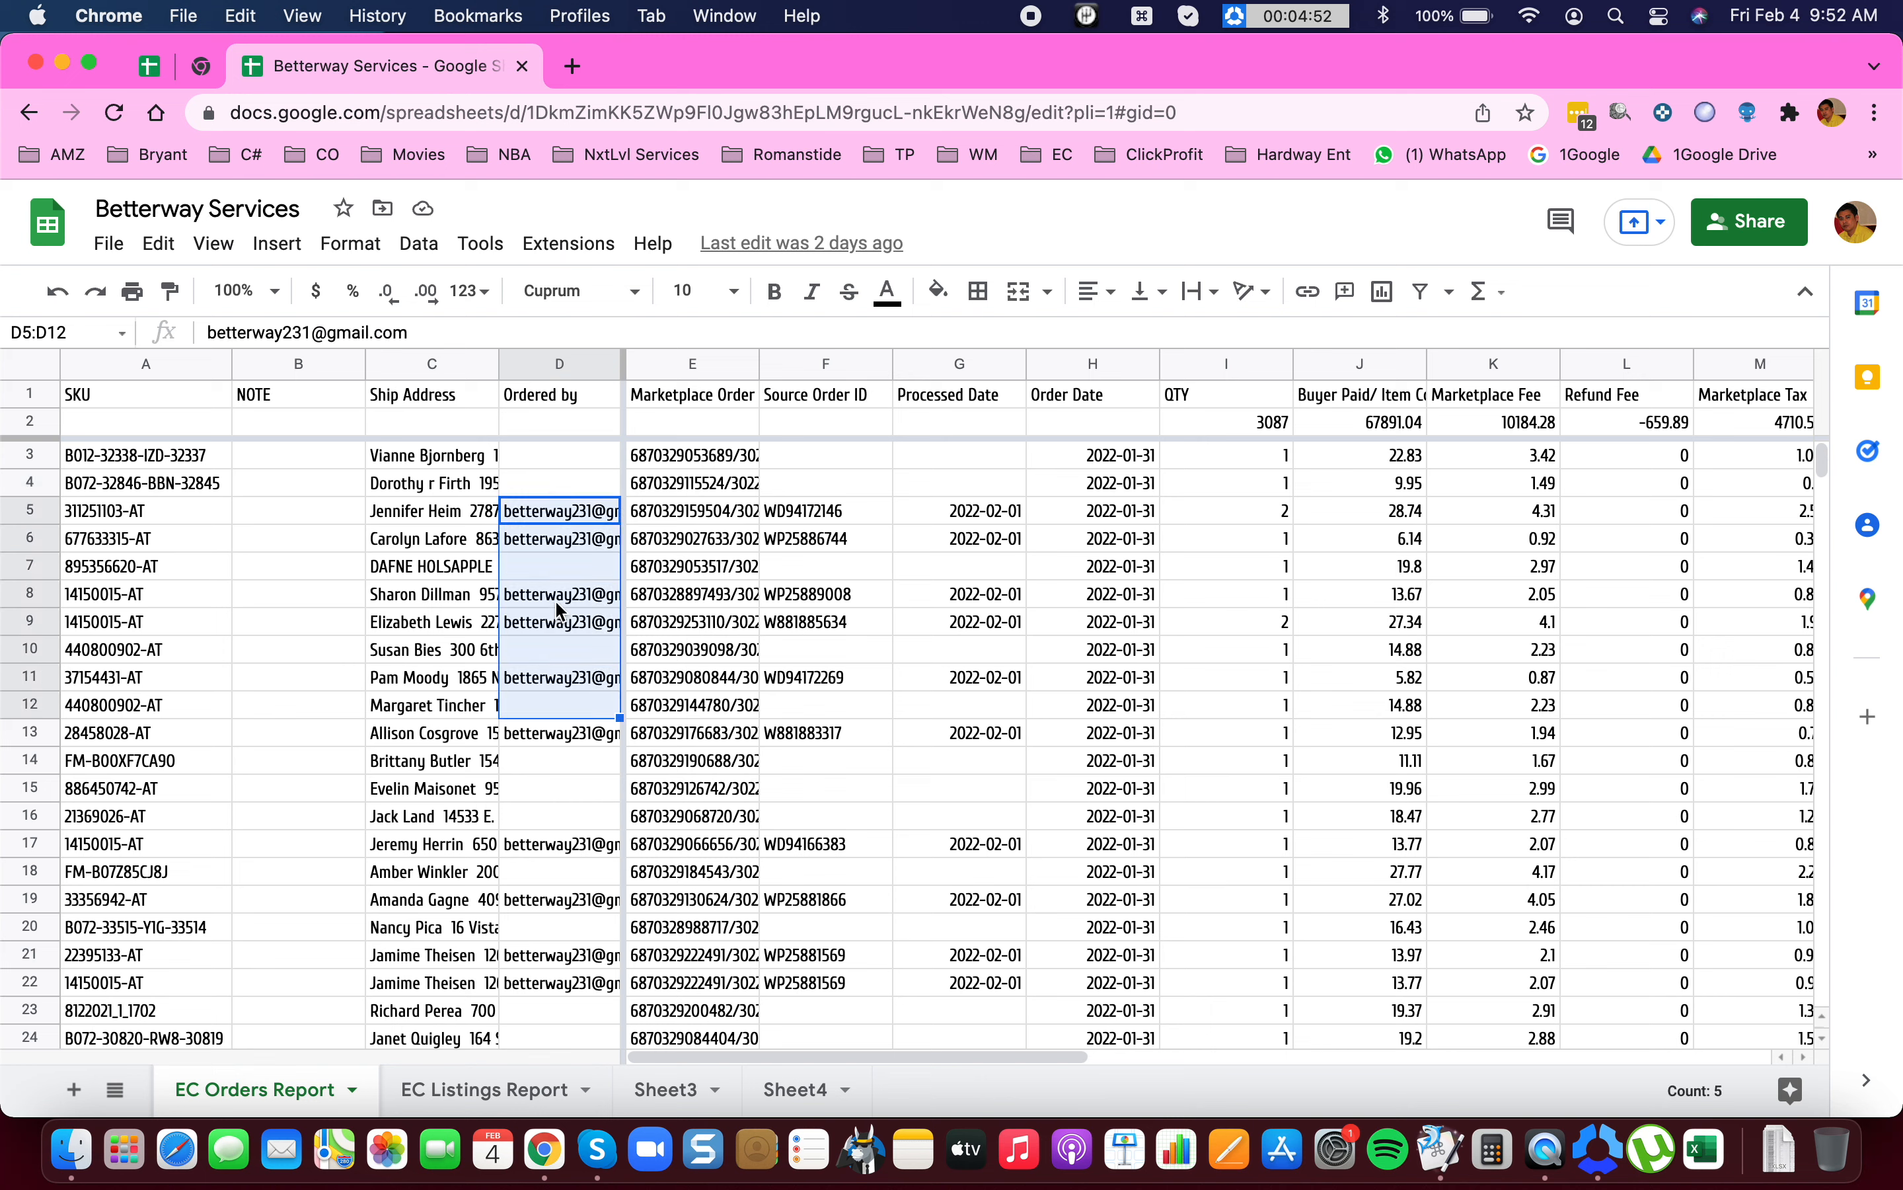
pyautogui.click(557, 571)
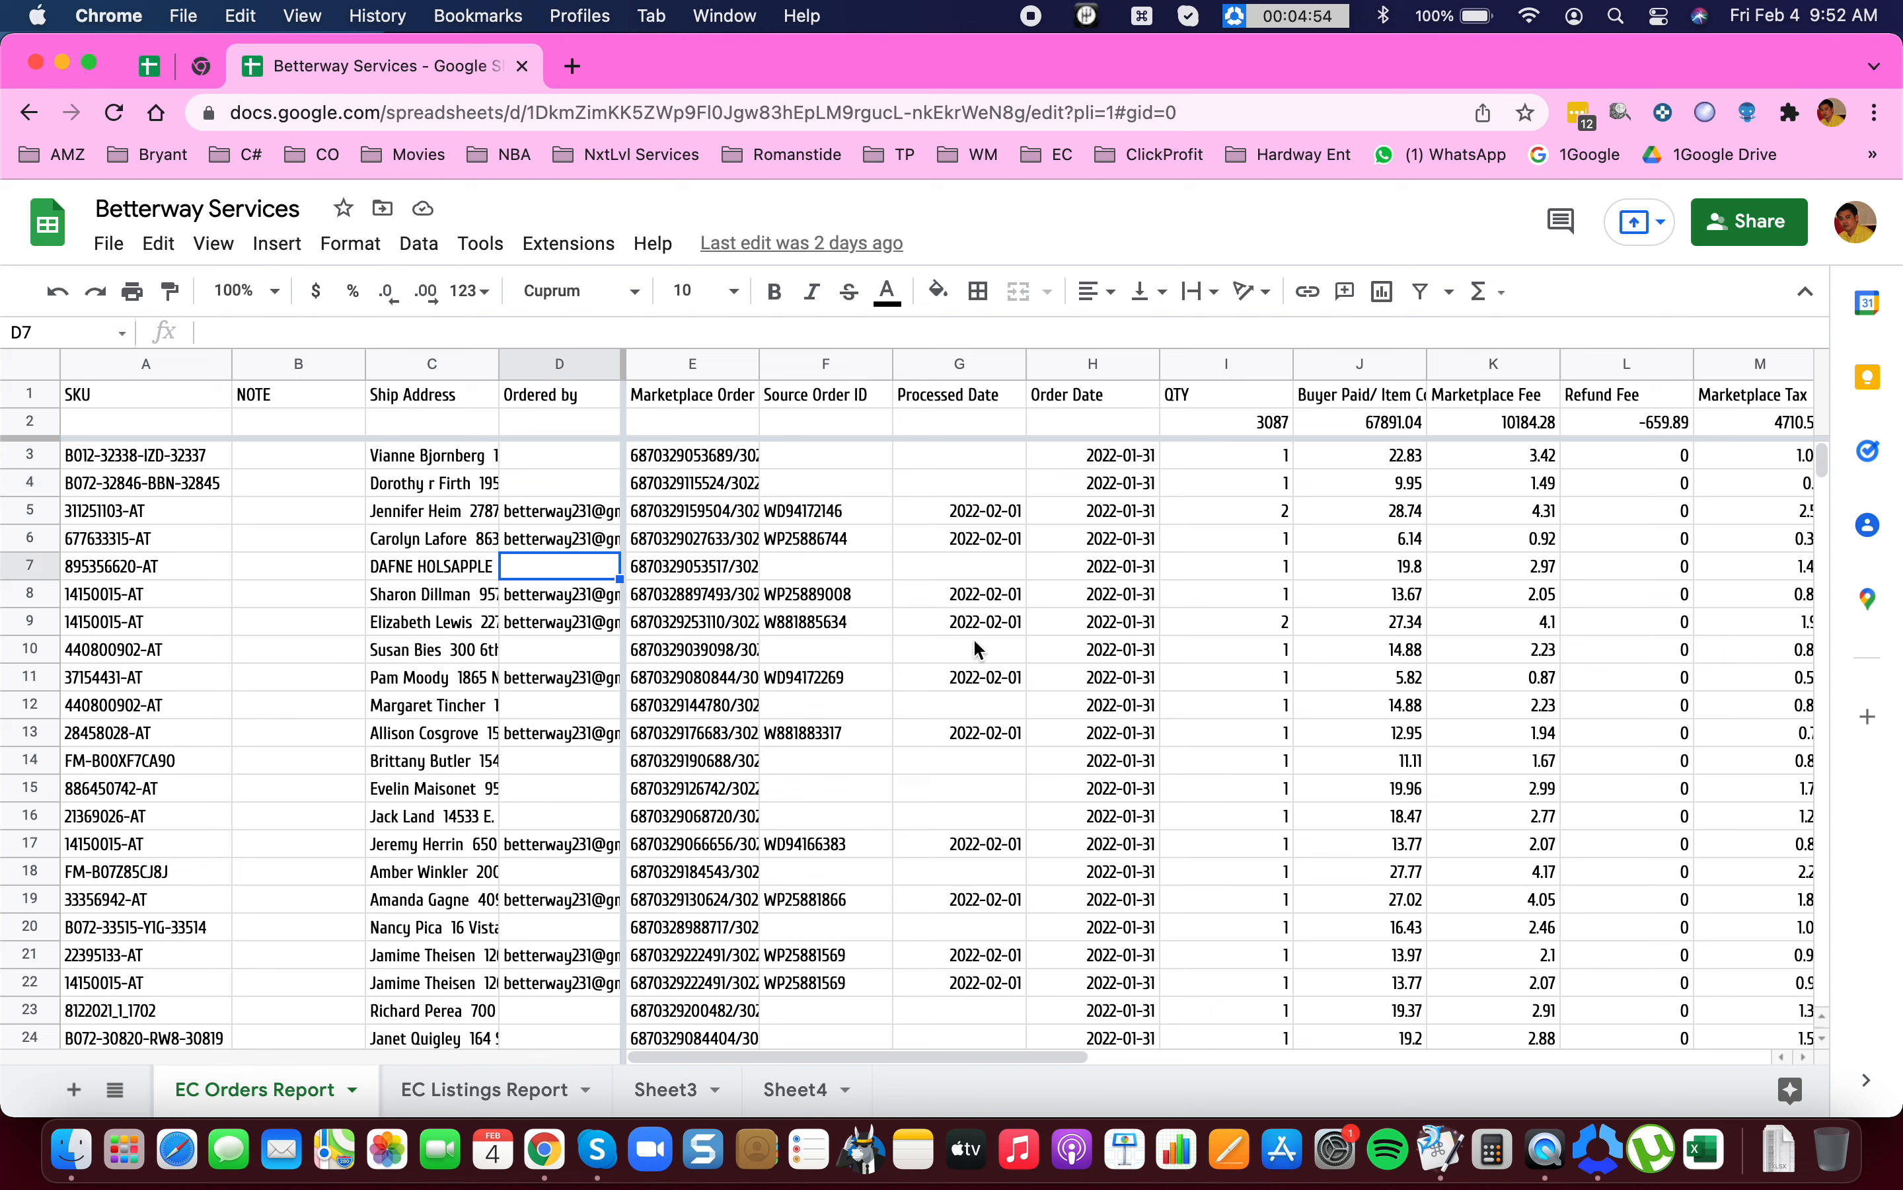
pyautogui.click(1075, 578)
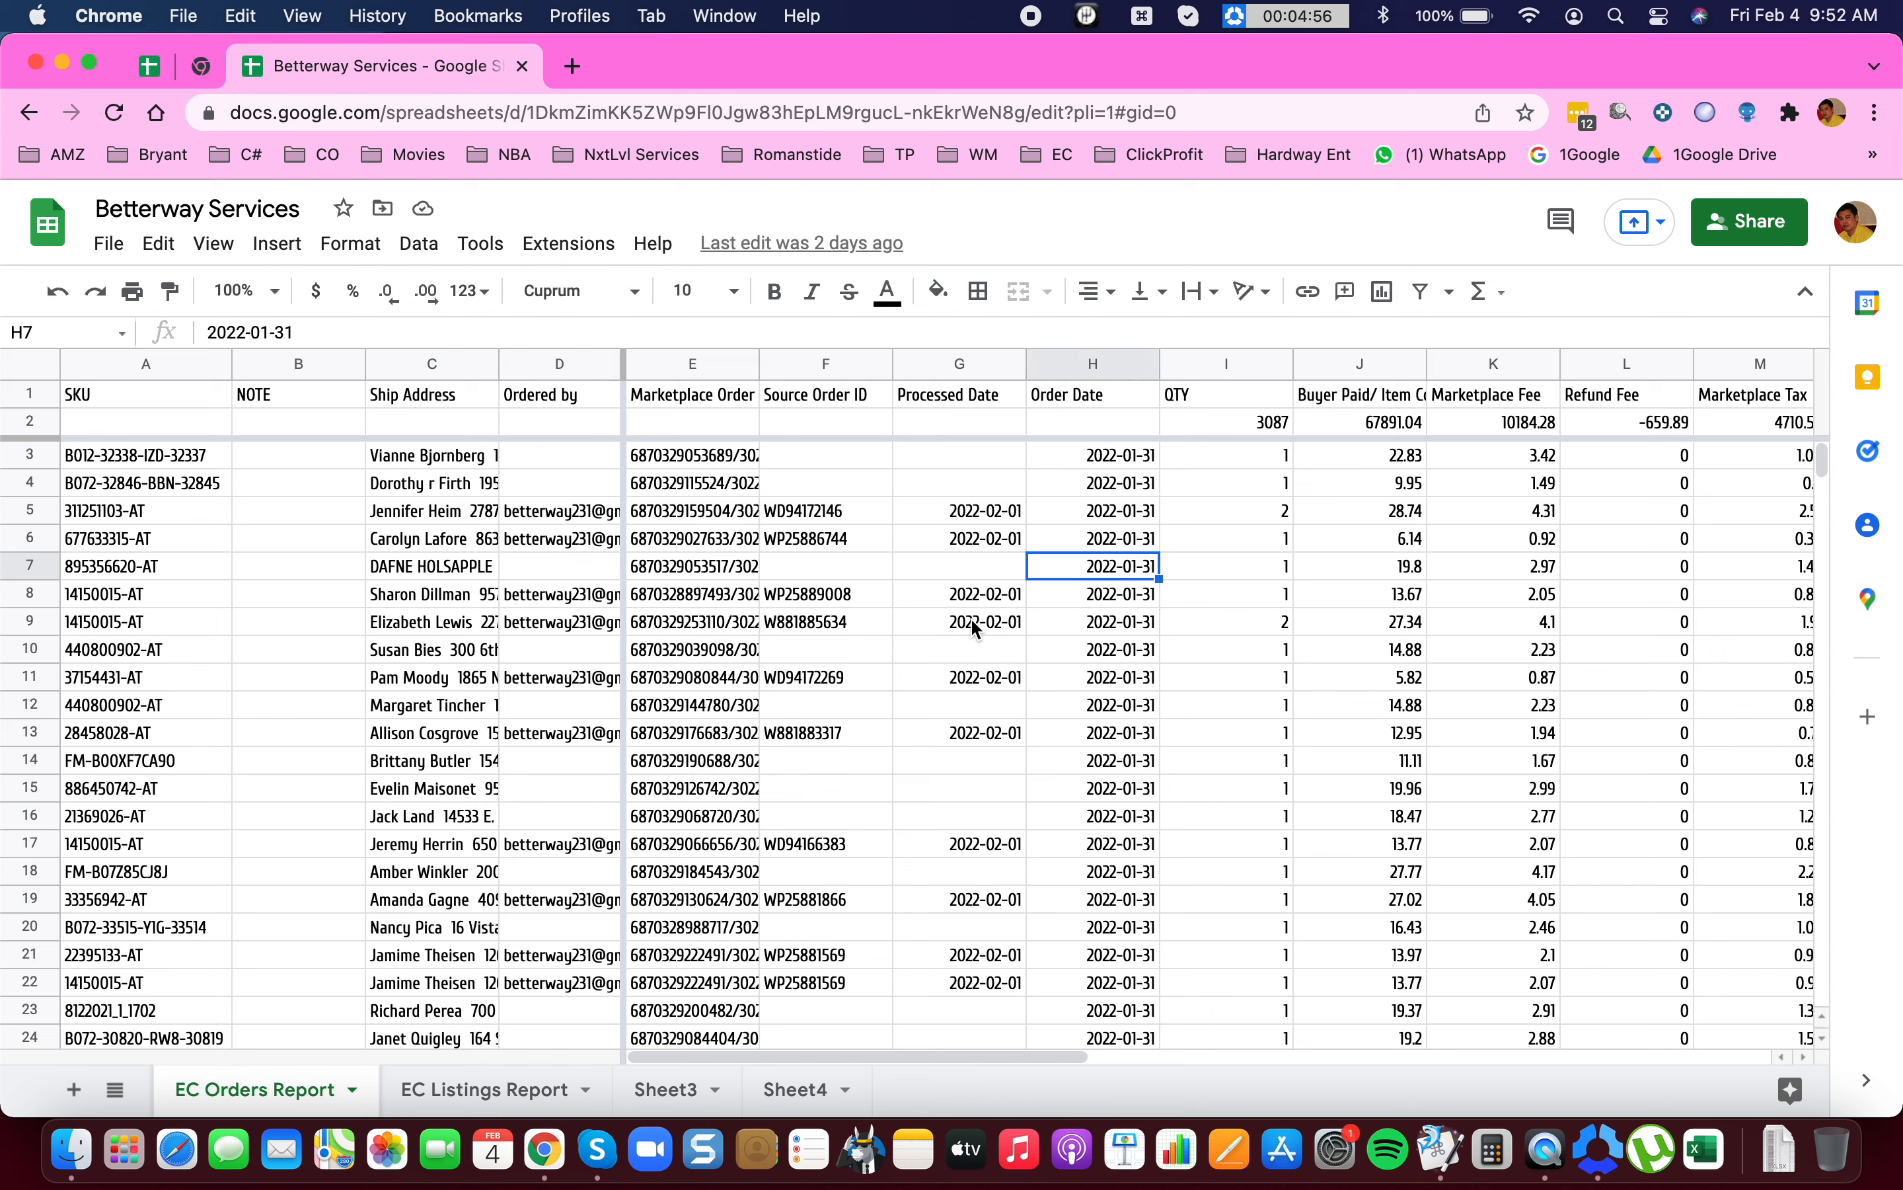
pyautogui.click(534, 580)
pyautogui.click(1129, 610)
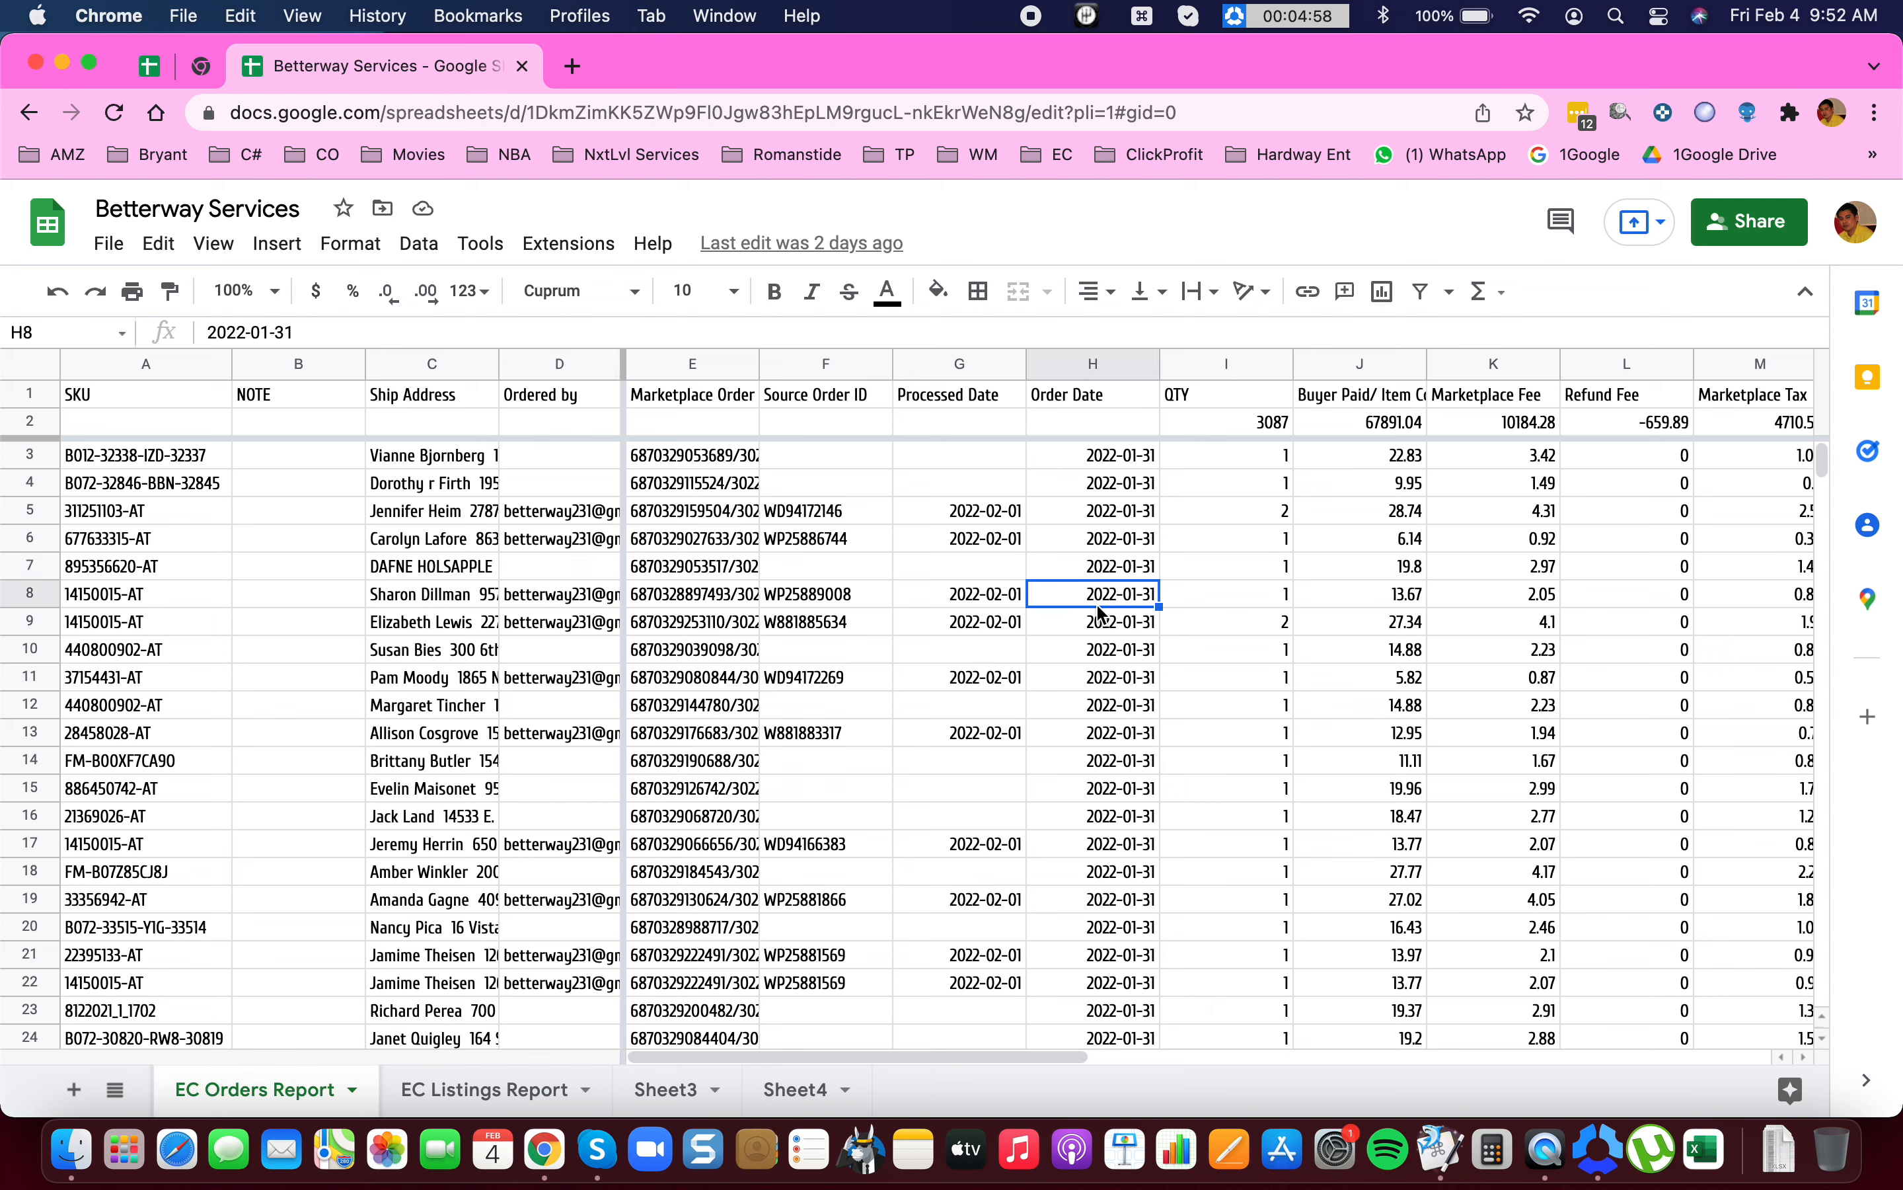
pyautogui.click(583, 575)
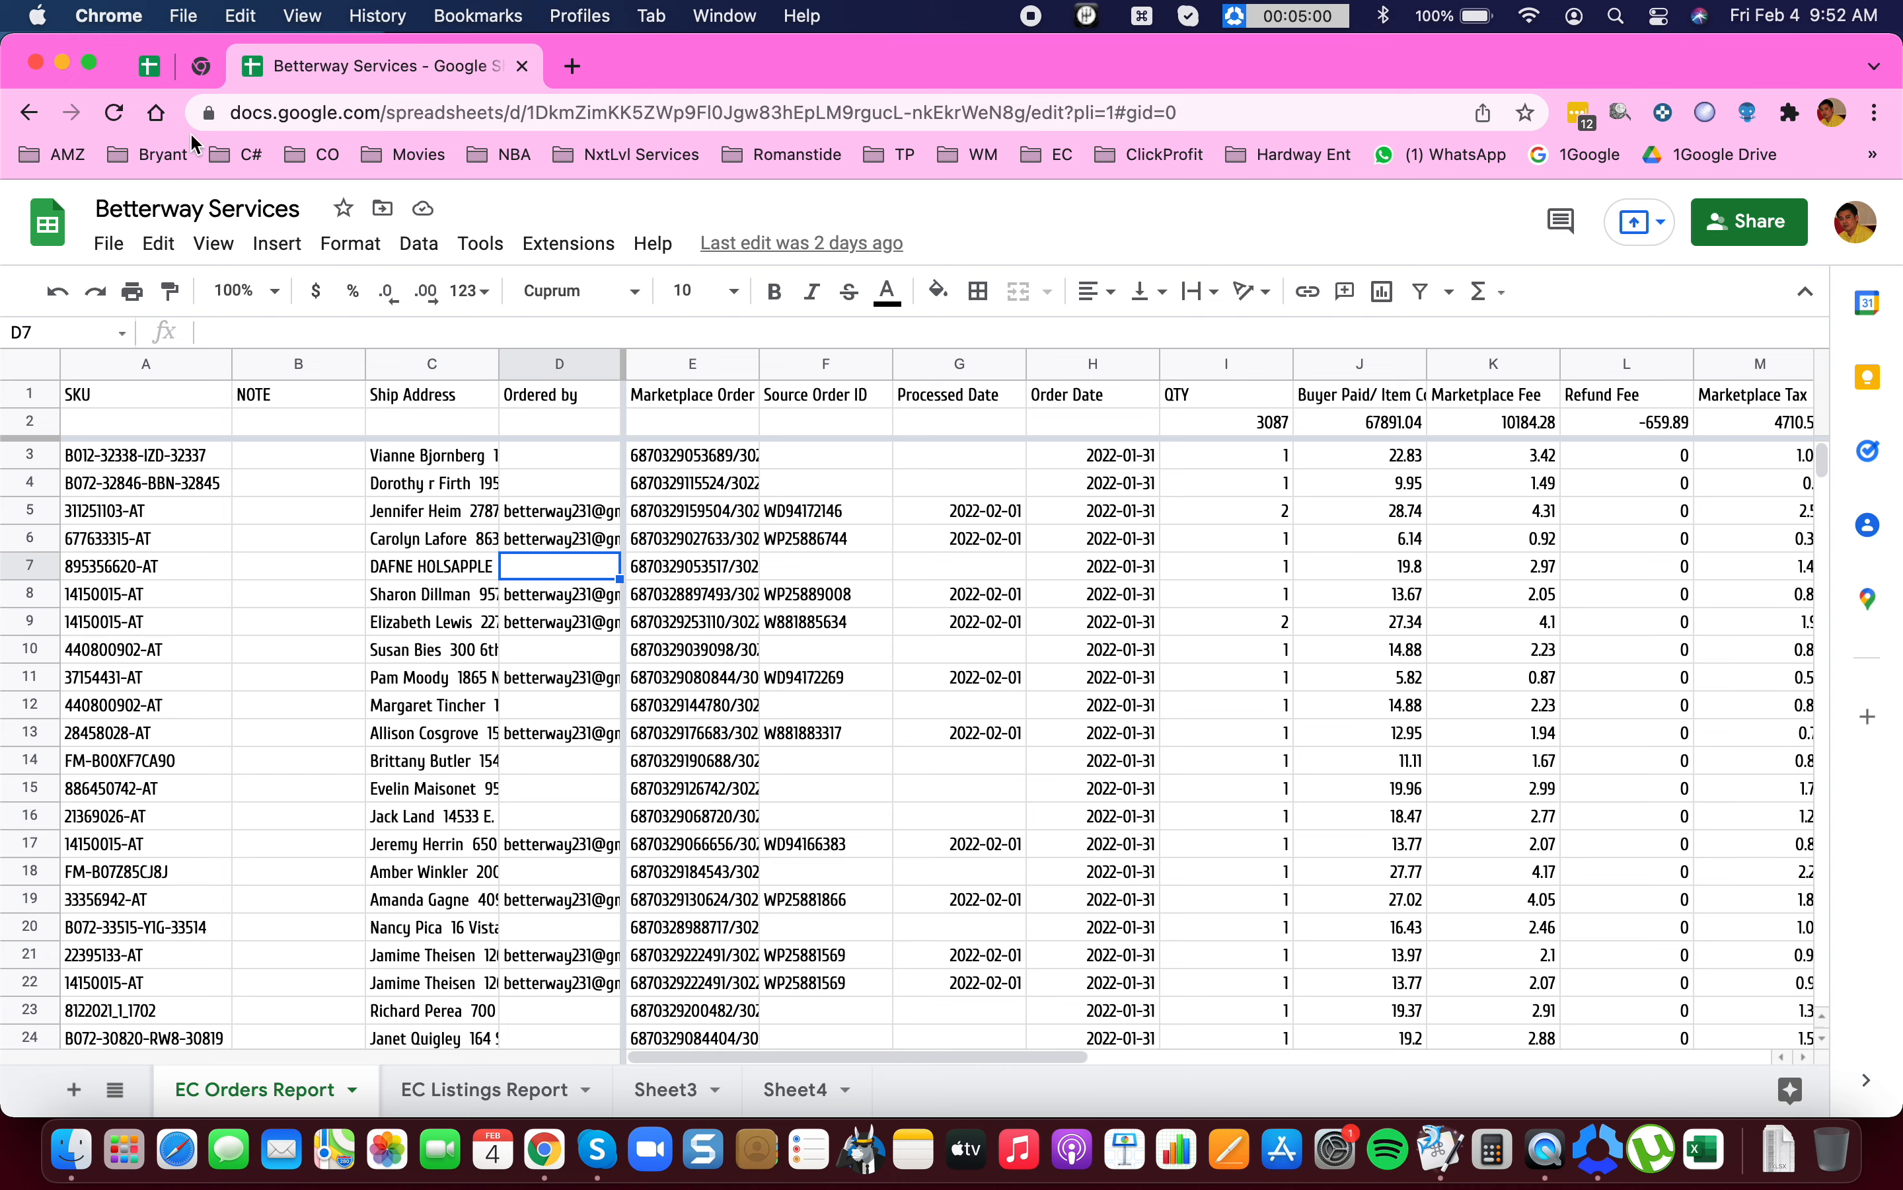
# Switch to the Daily Task Checklist spreadsheet and examine the start date and ORDERS formulas in its OP Count sheet.
pyautogui.click(149, 68)
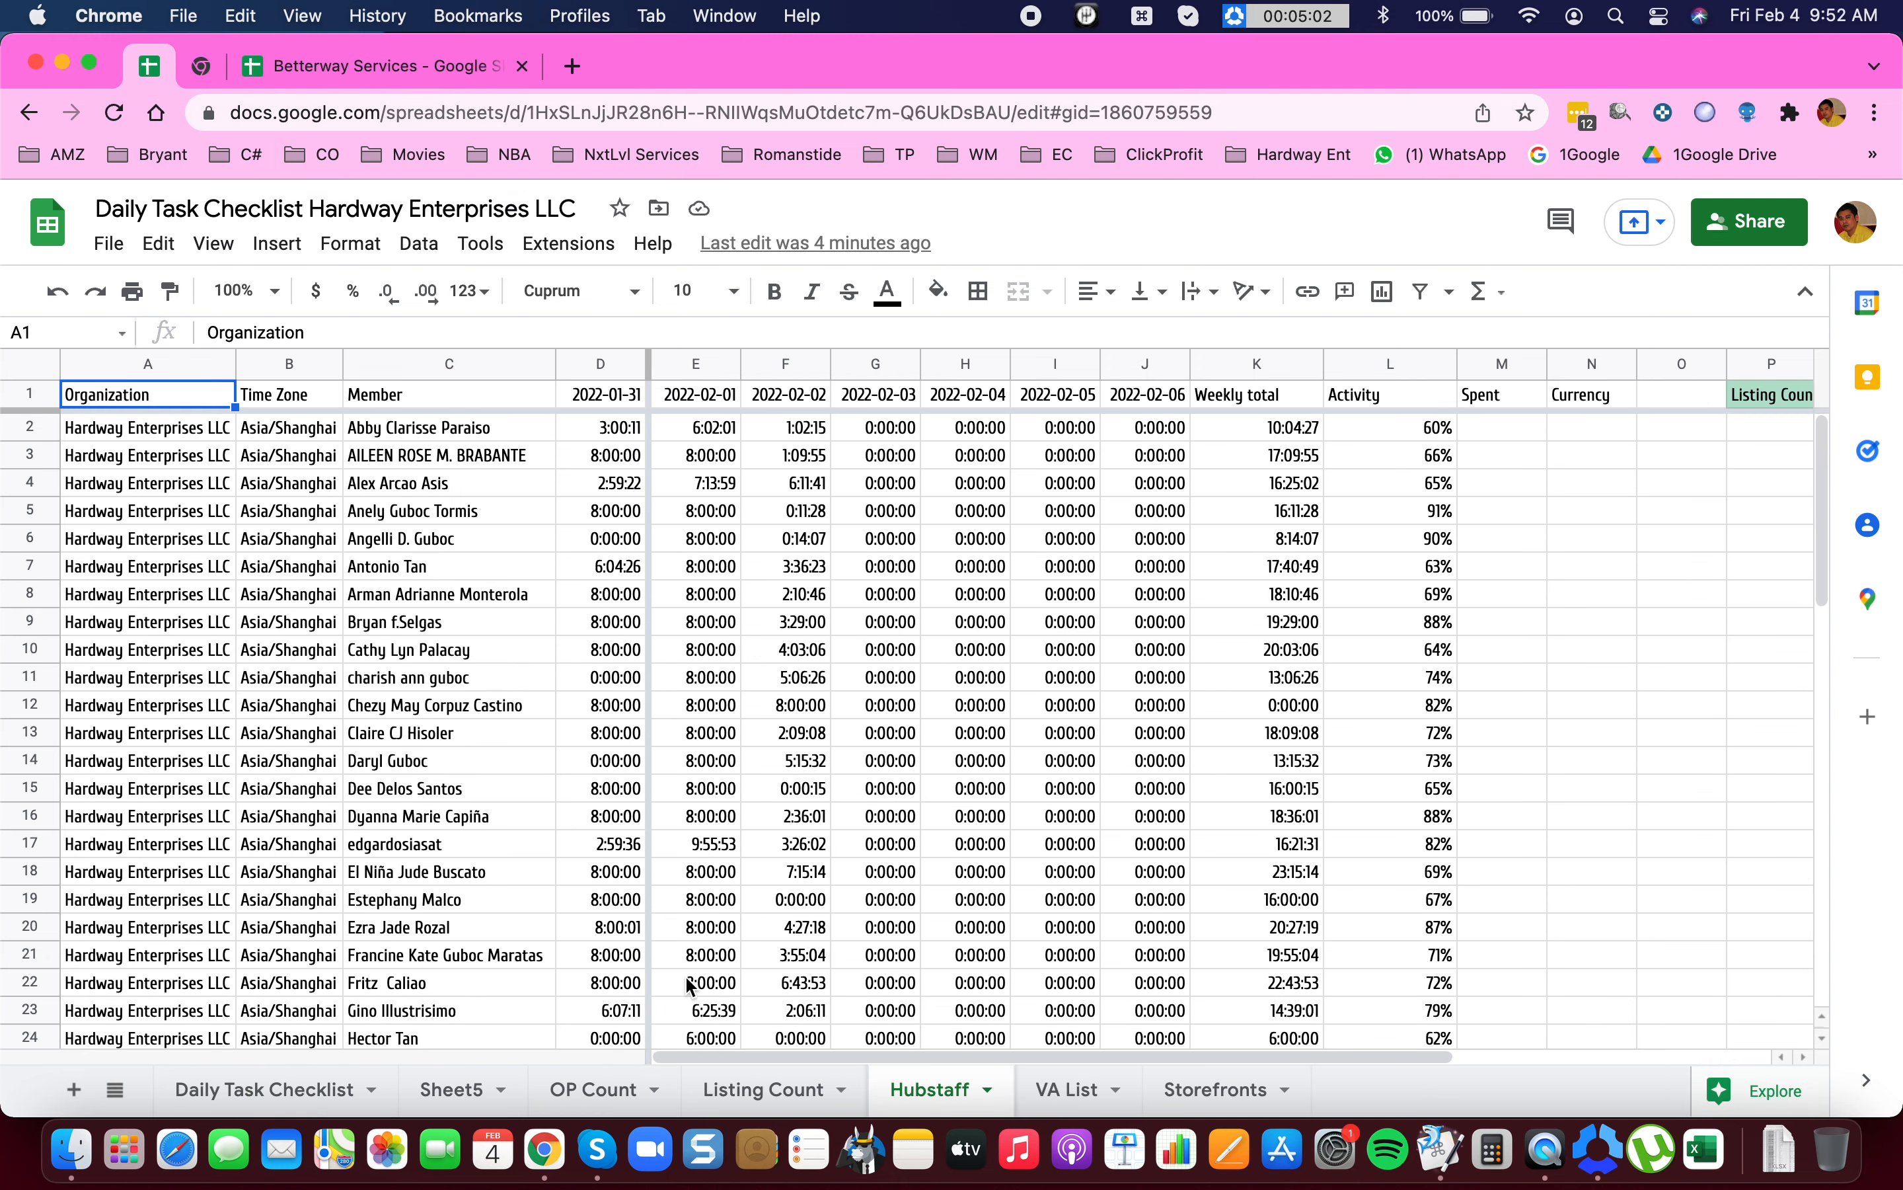
pyautogui.click(774, 1090)
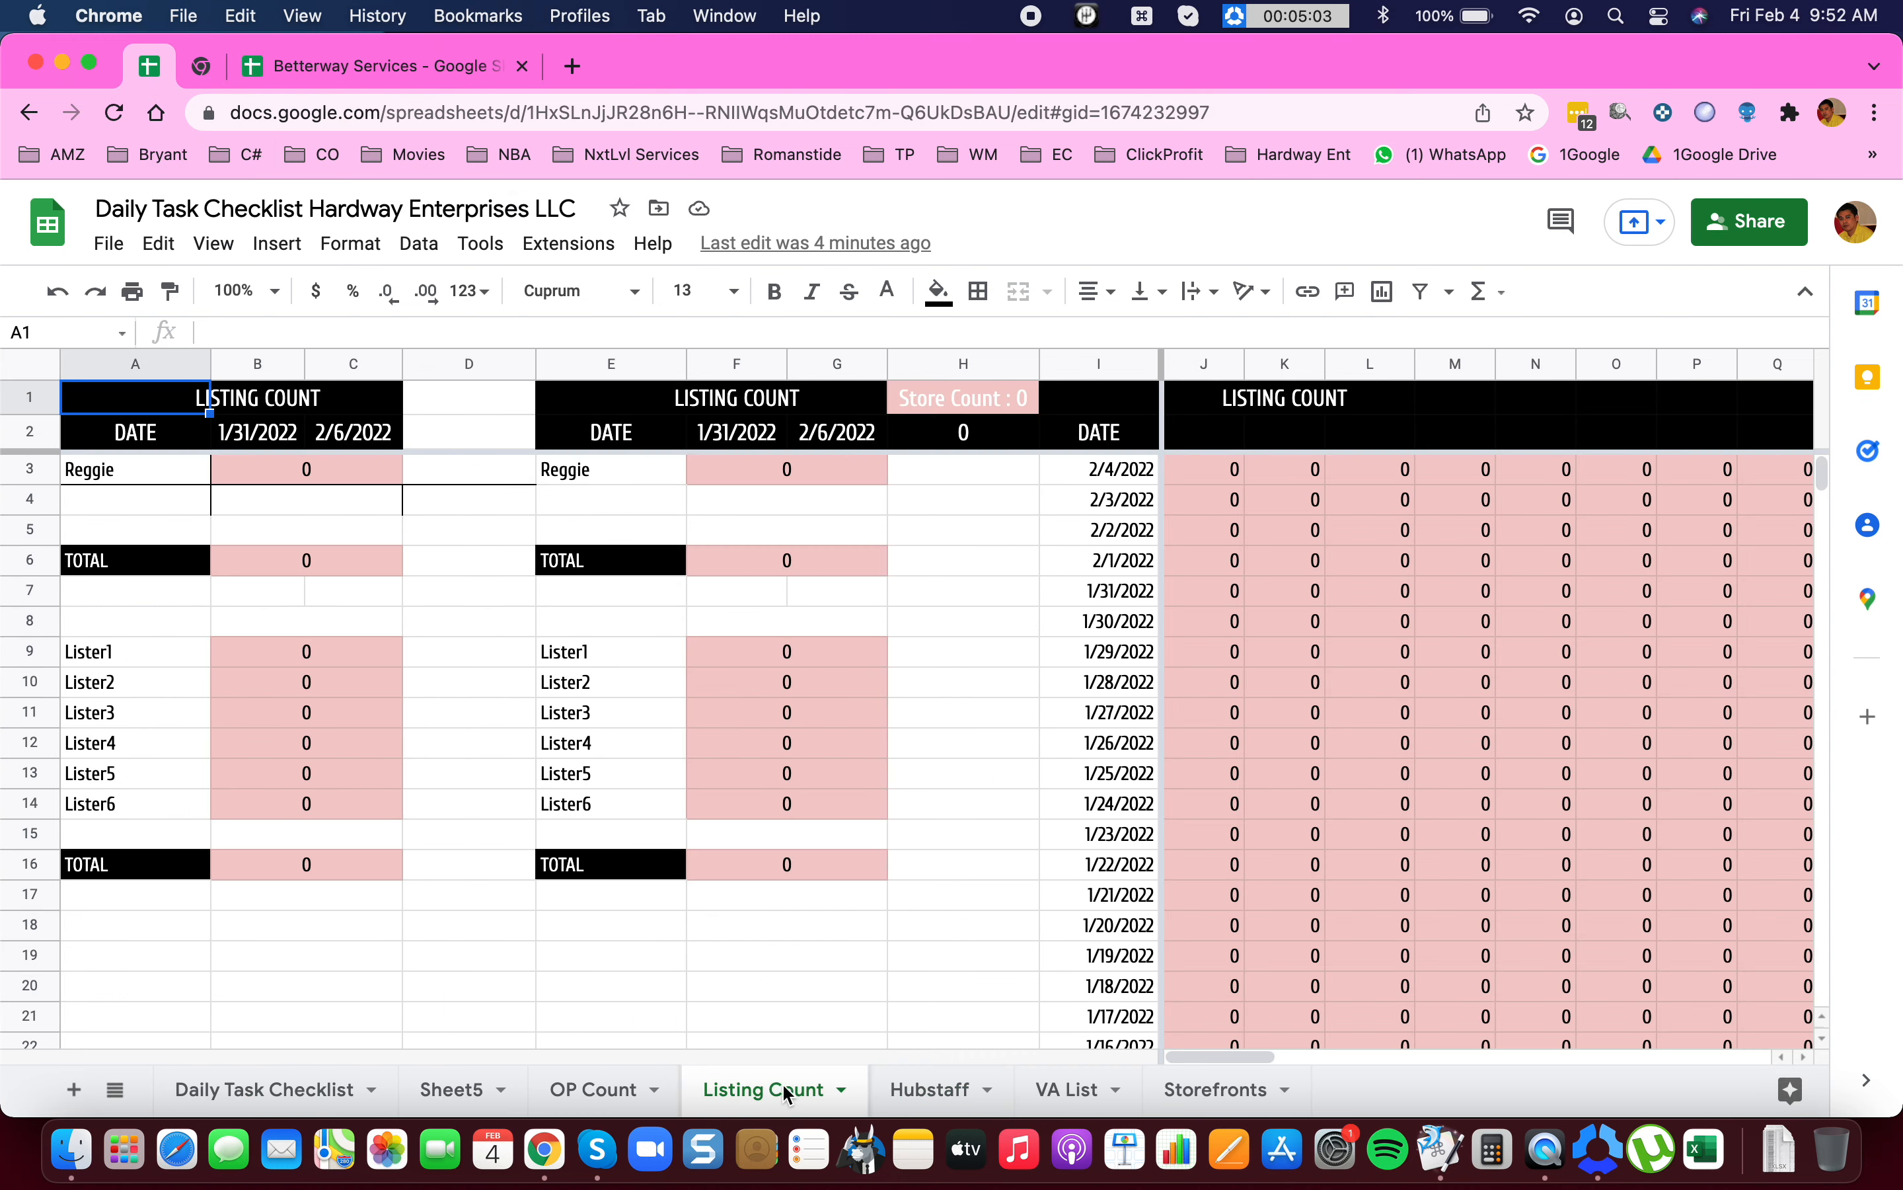
pyautogui.click(629, 1093)
pyautogui.click(726, 546)
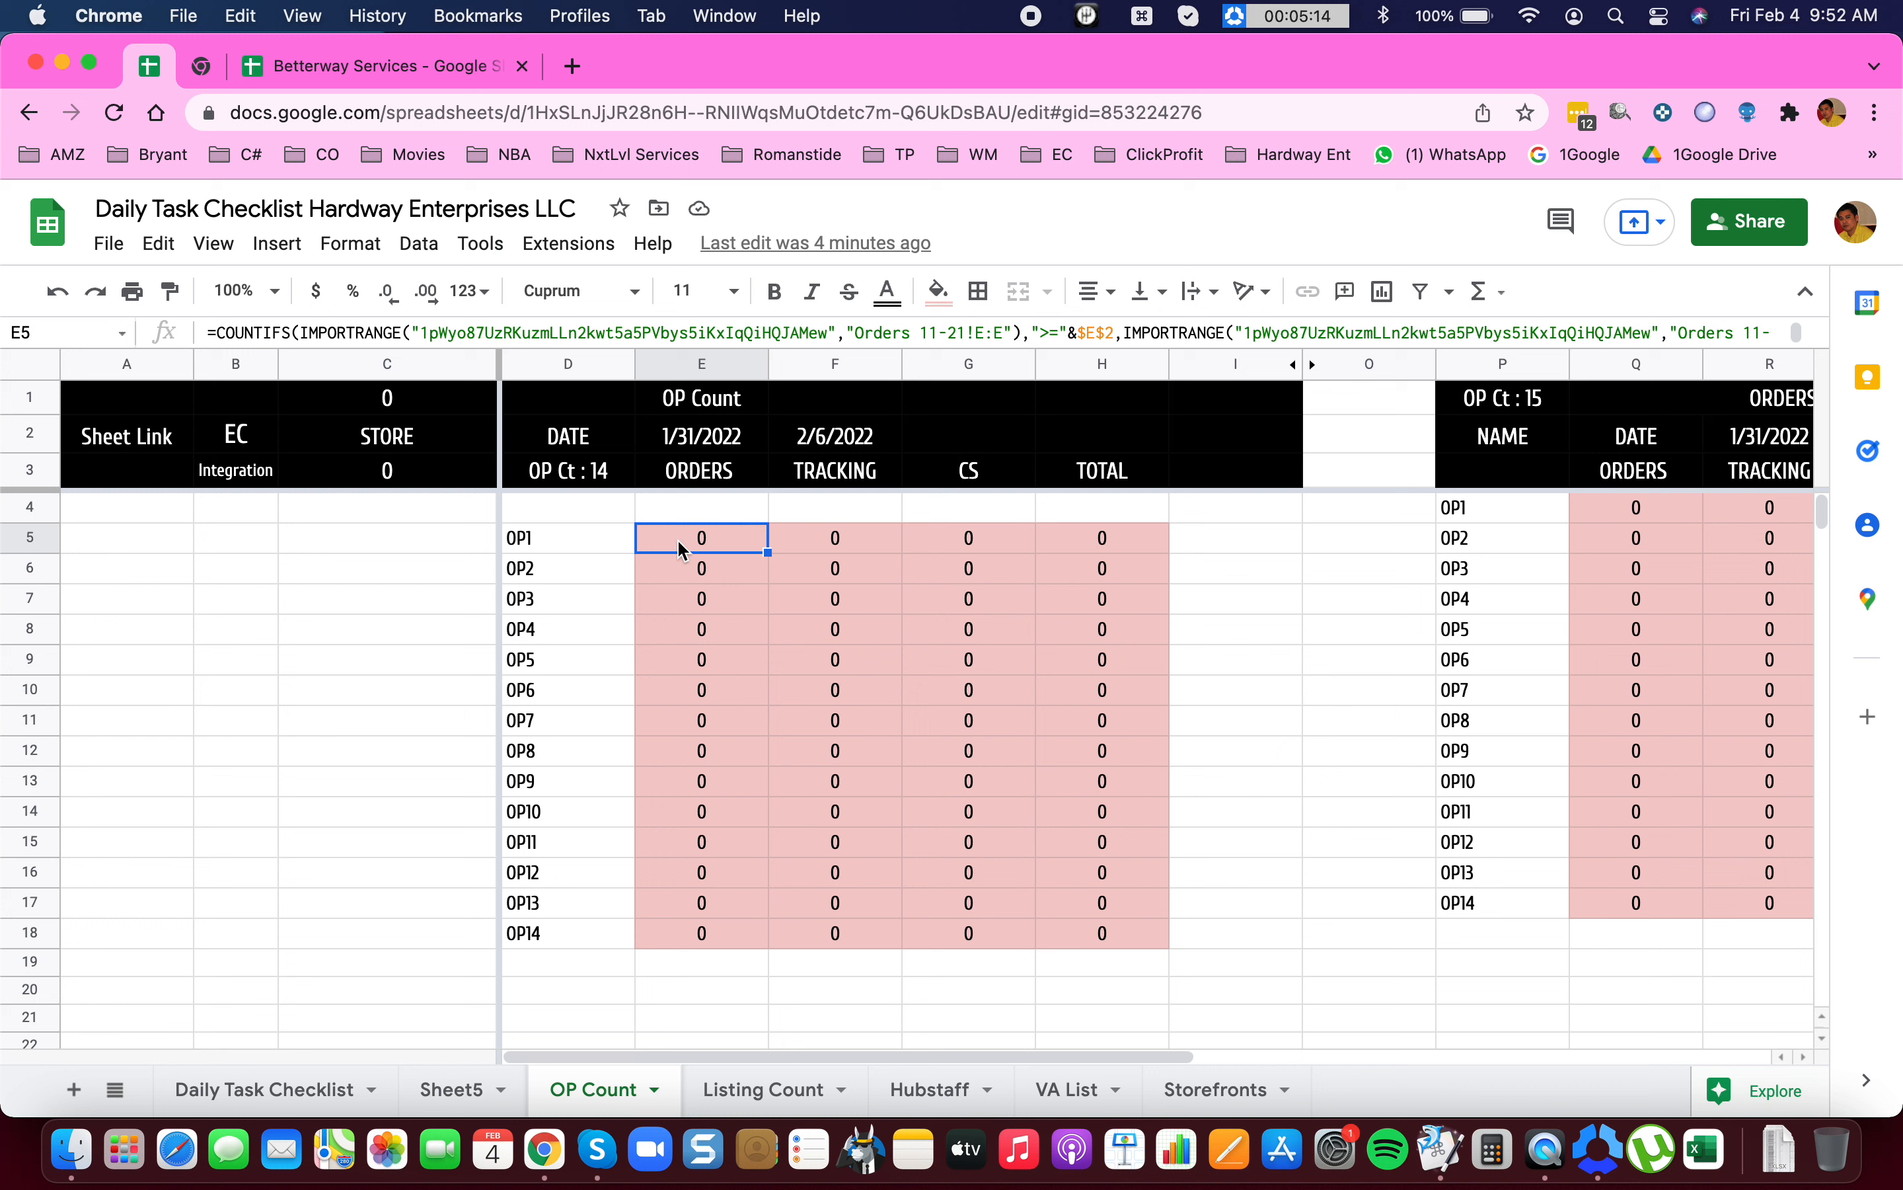
pyautogui.click(710, 442)
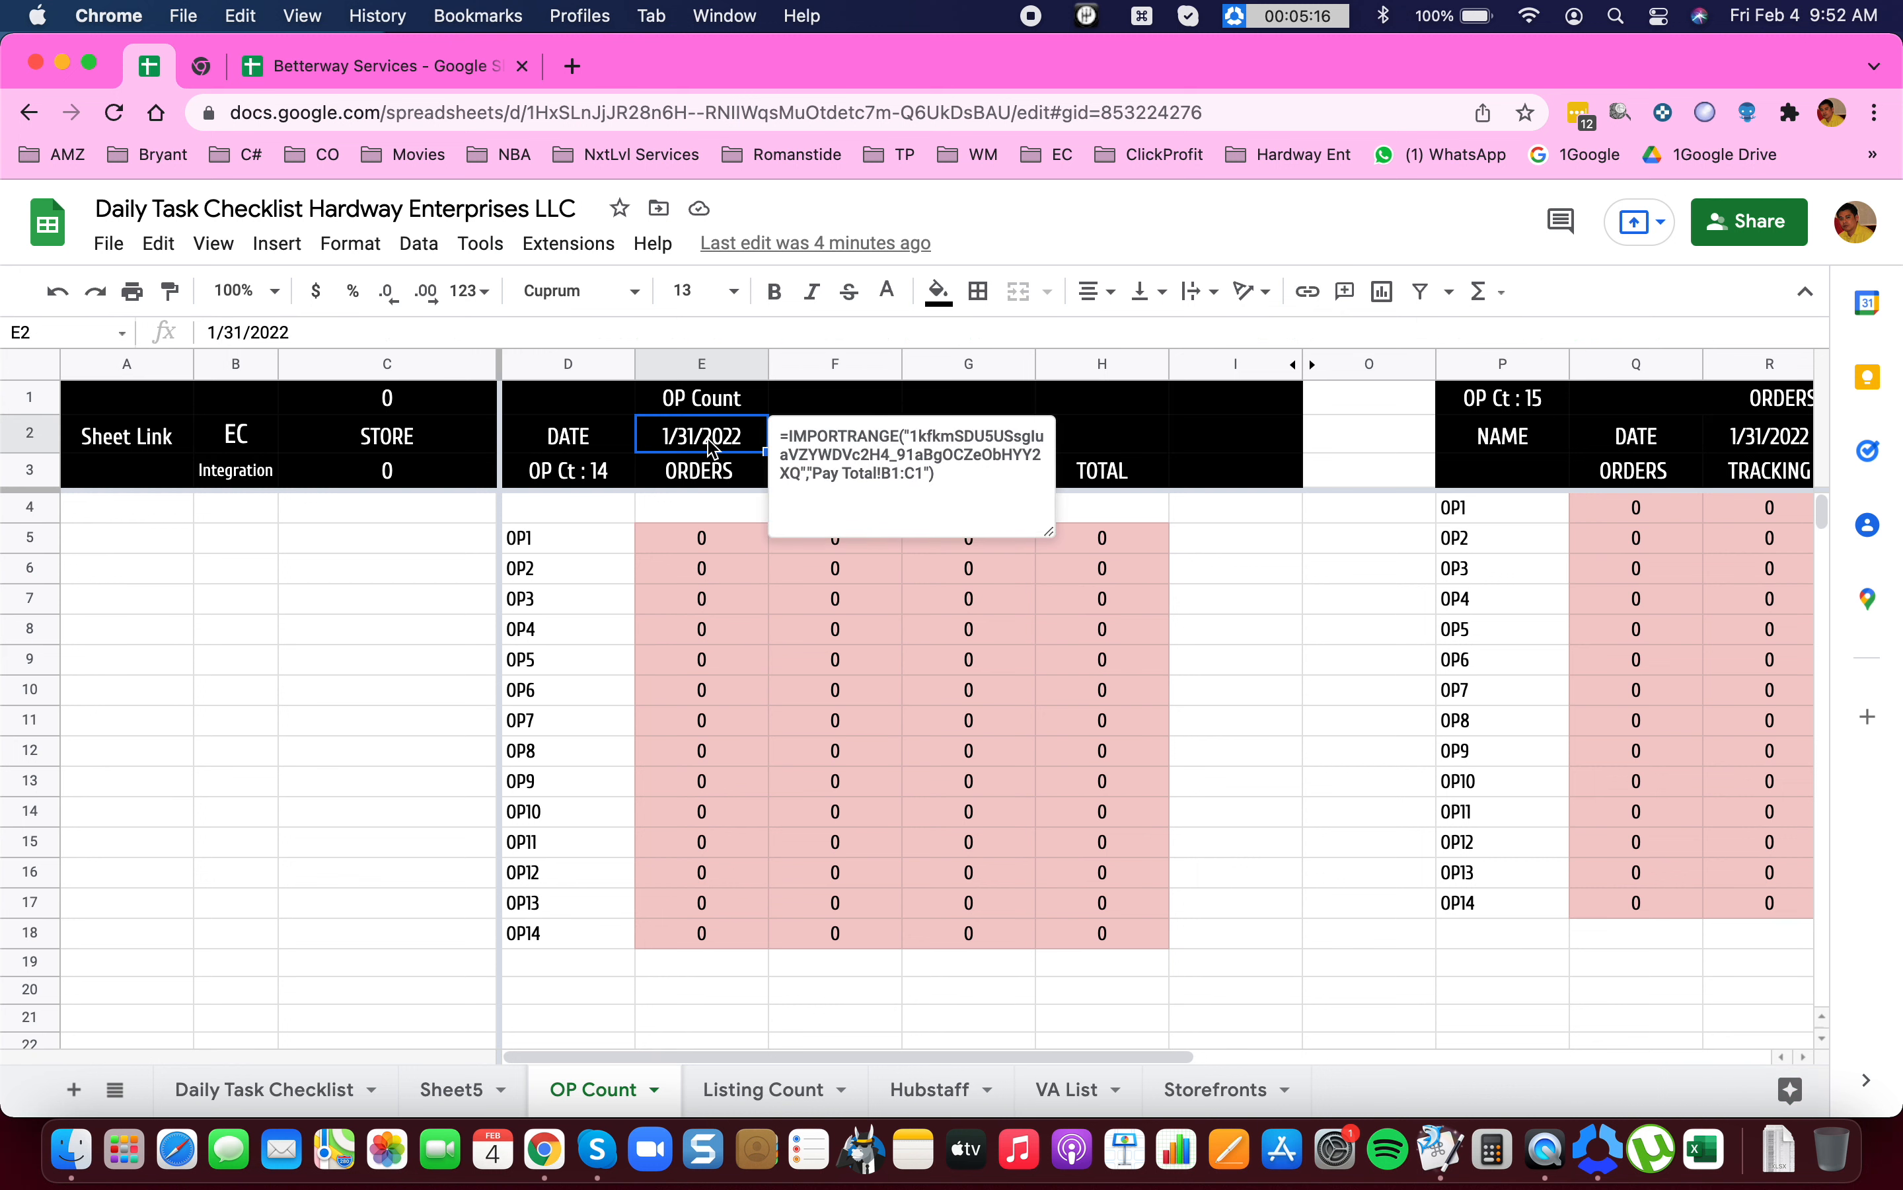
pyautogui.press('Escape')
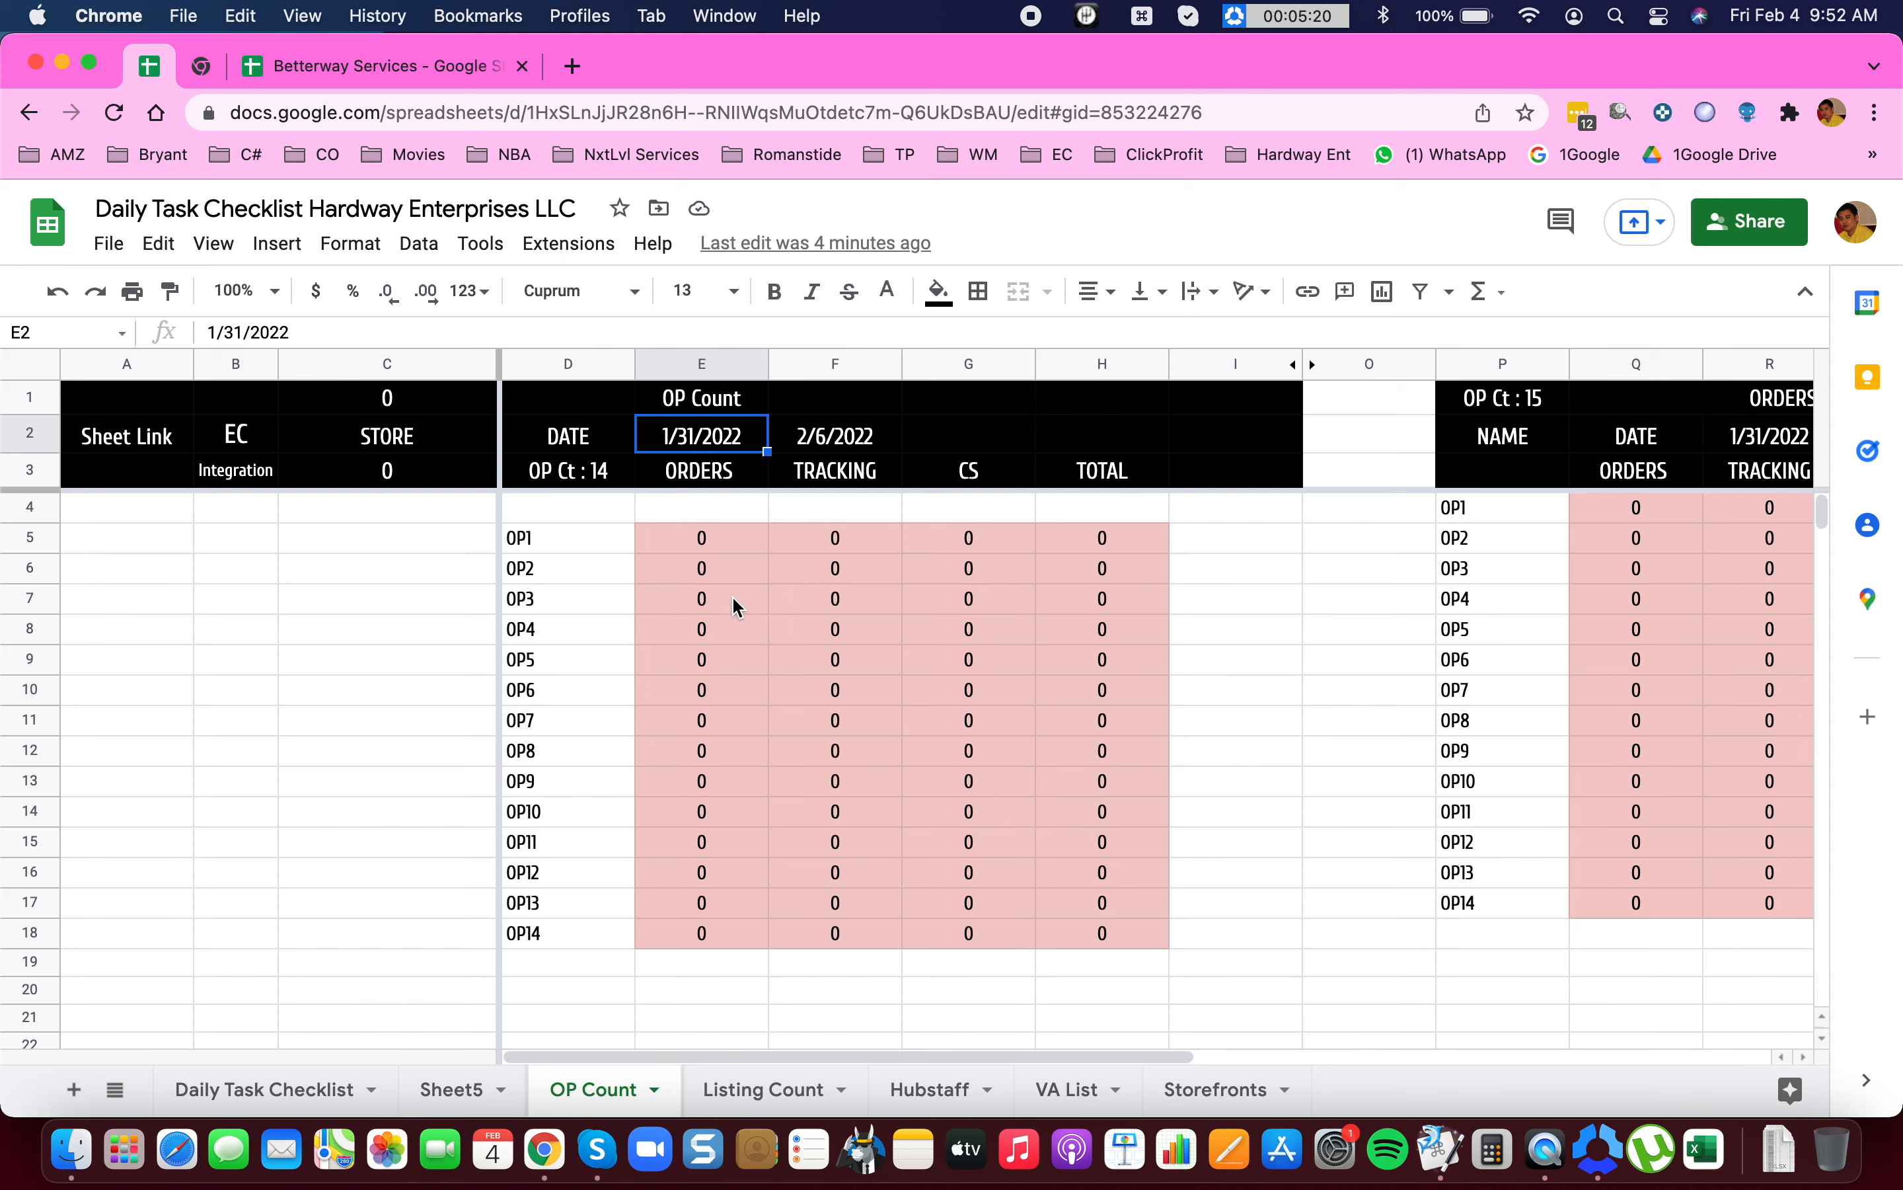
pyautogui.moveTo(727, 542); pyautogui.dragTo(733, 692)
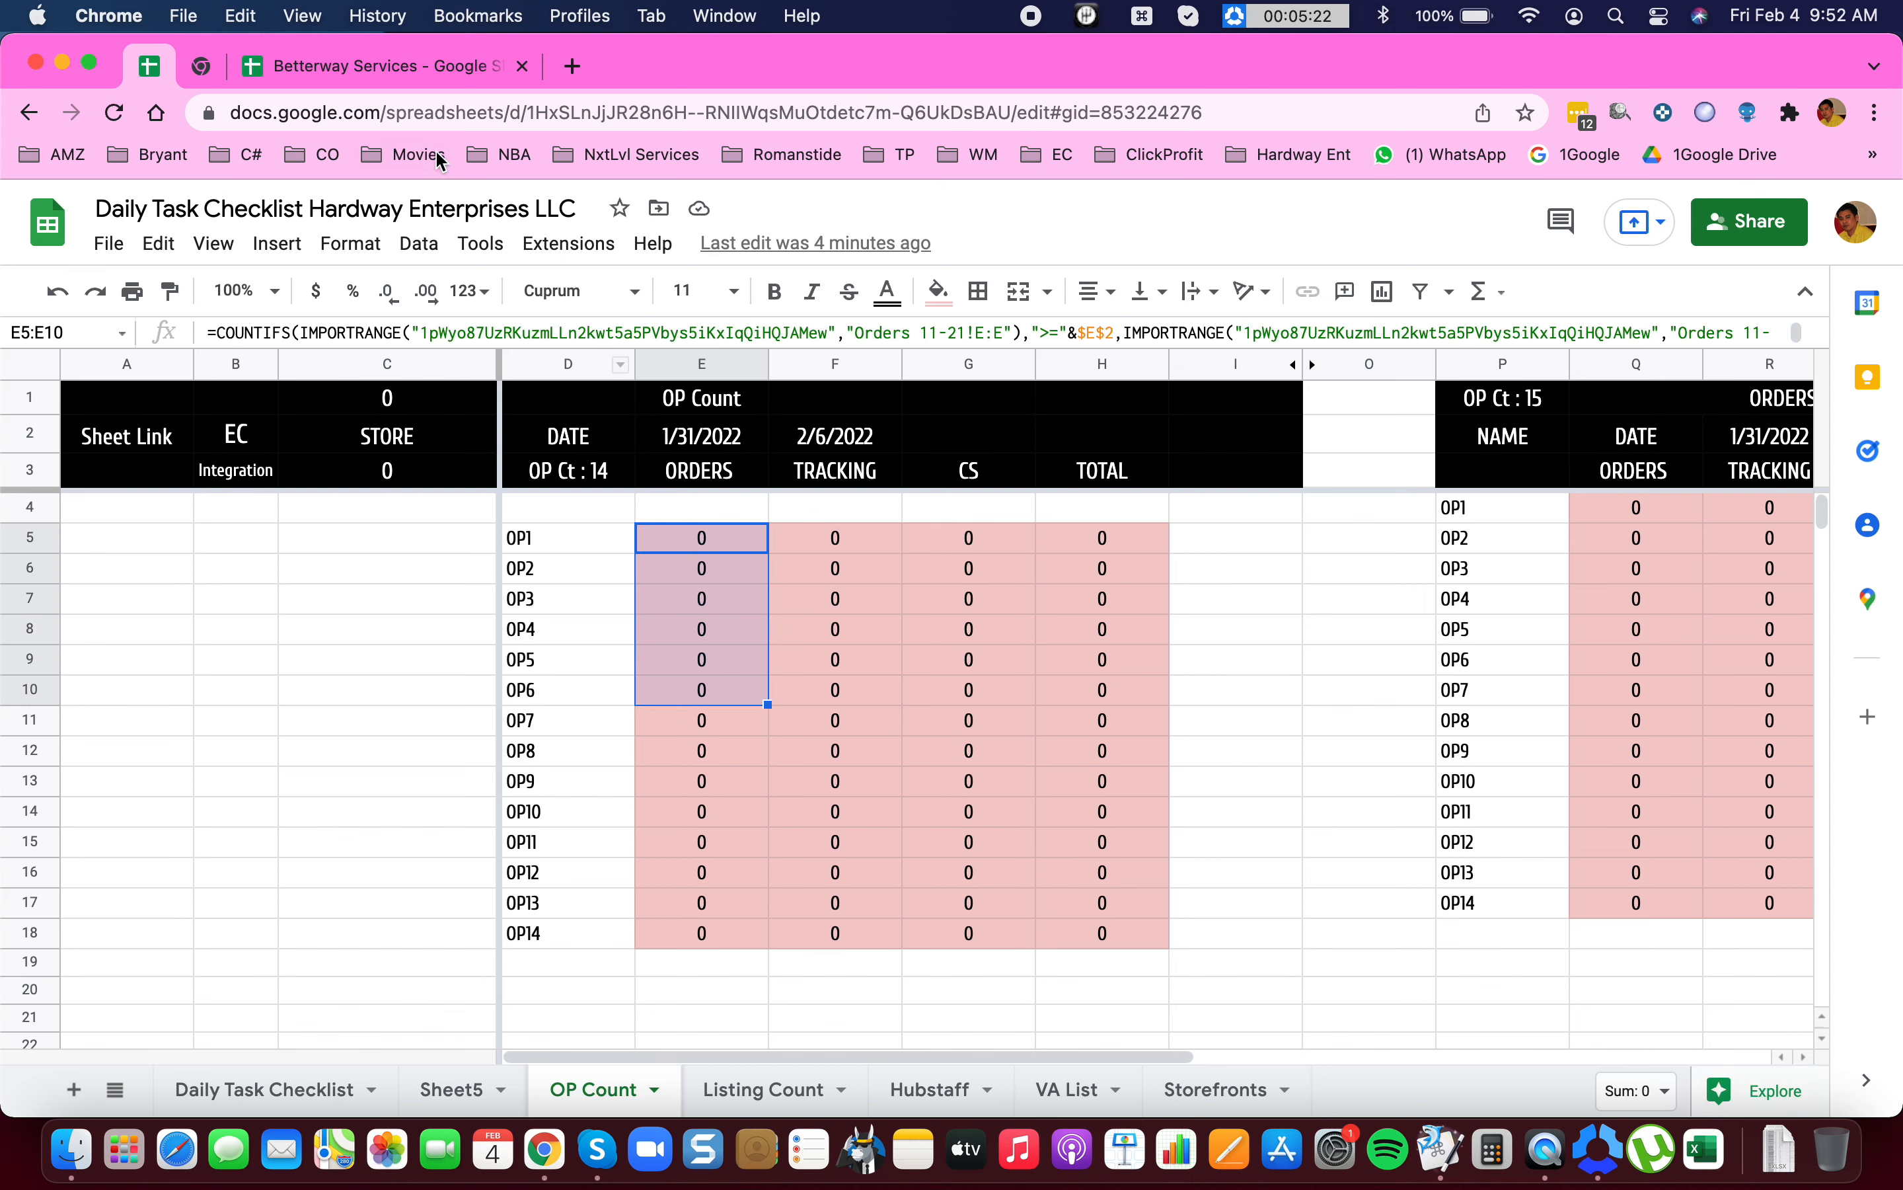
# In the Betterway Services spreadsheet, insert two empty columns after the Variation column of the EC Listings Report sheet.
pyautogui.click(397, 69)
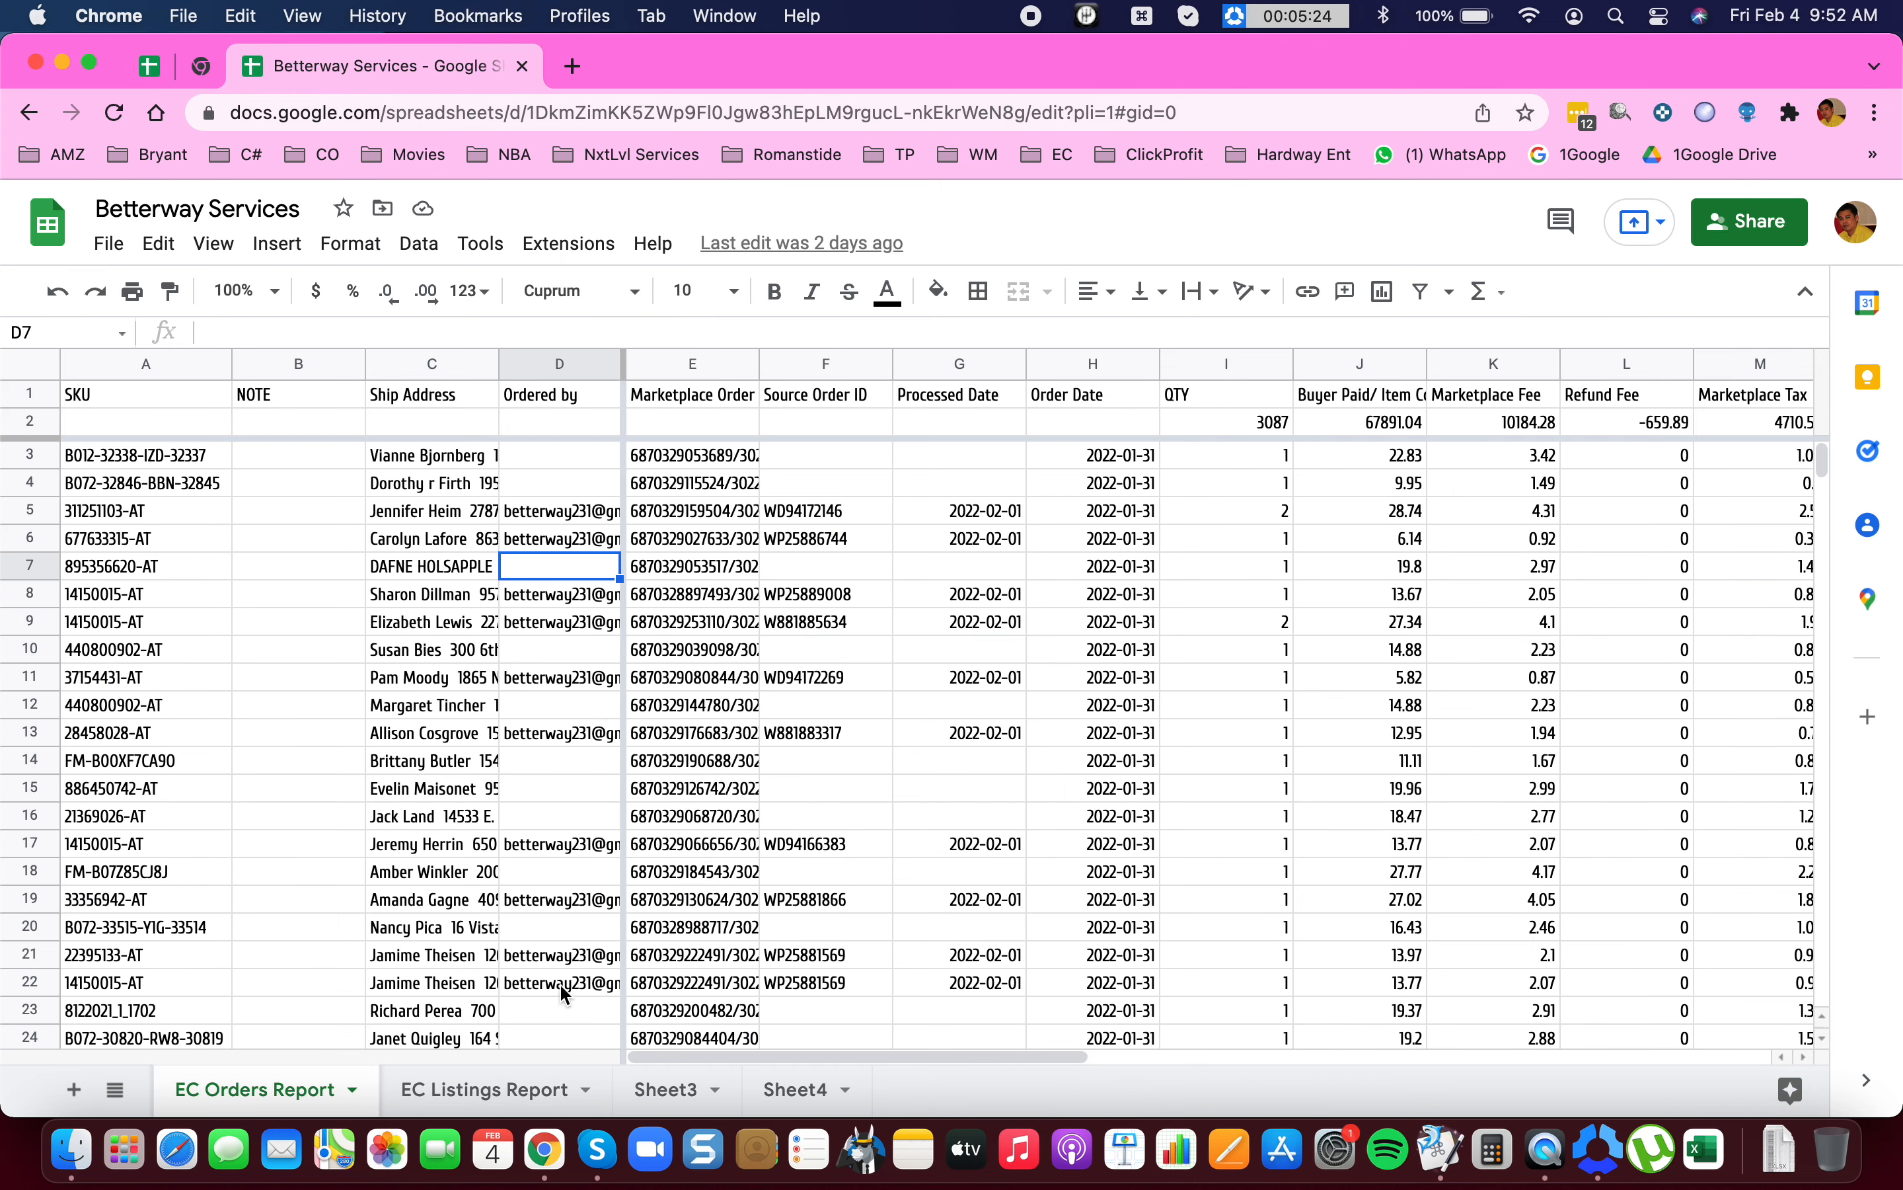
pyautogui.click(507, 1089)
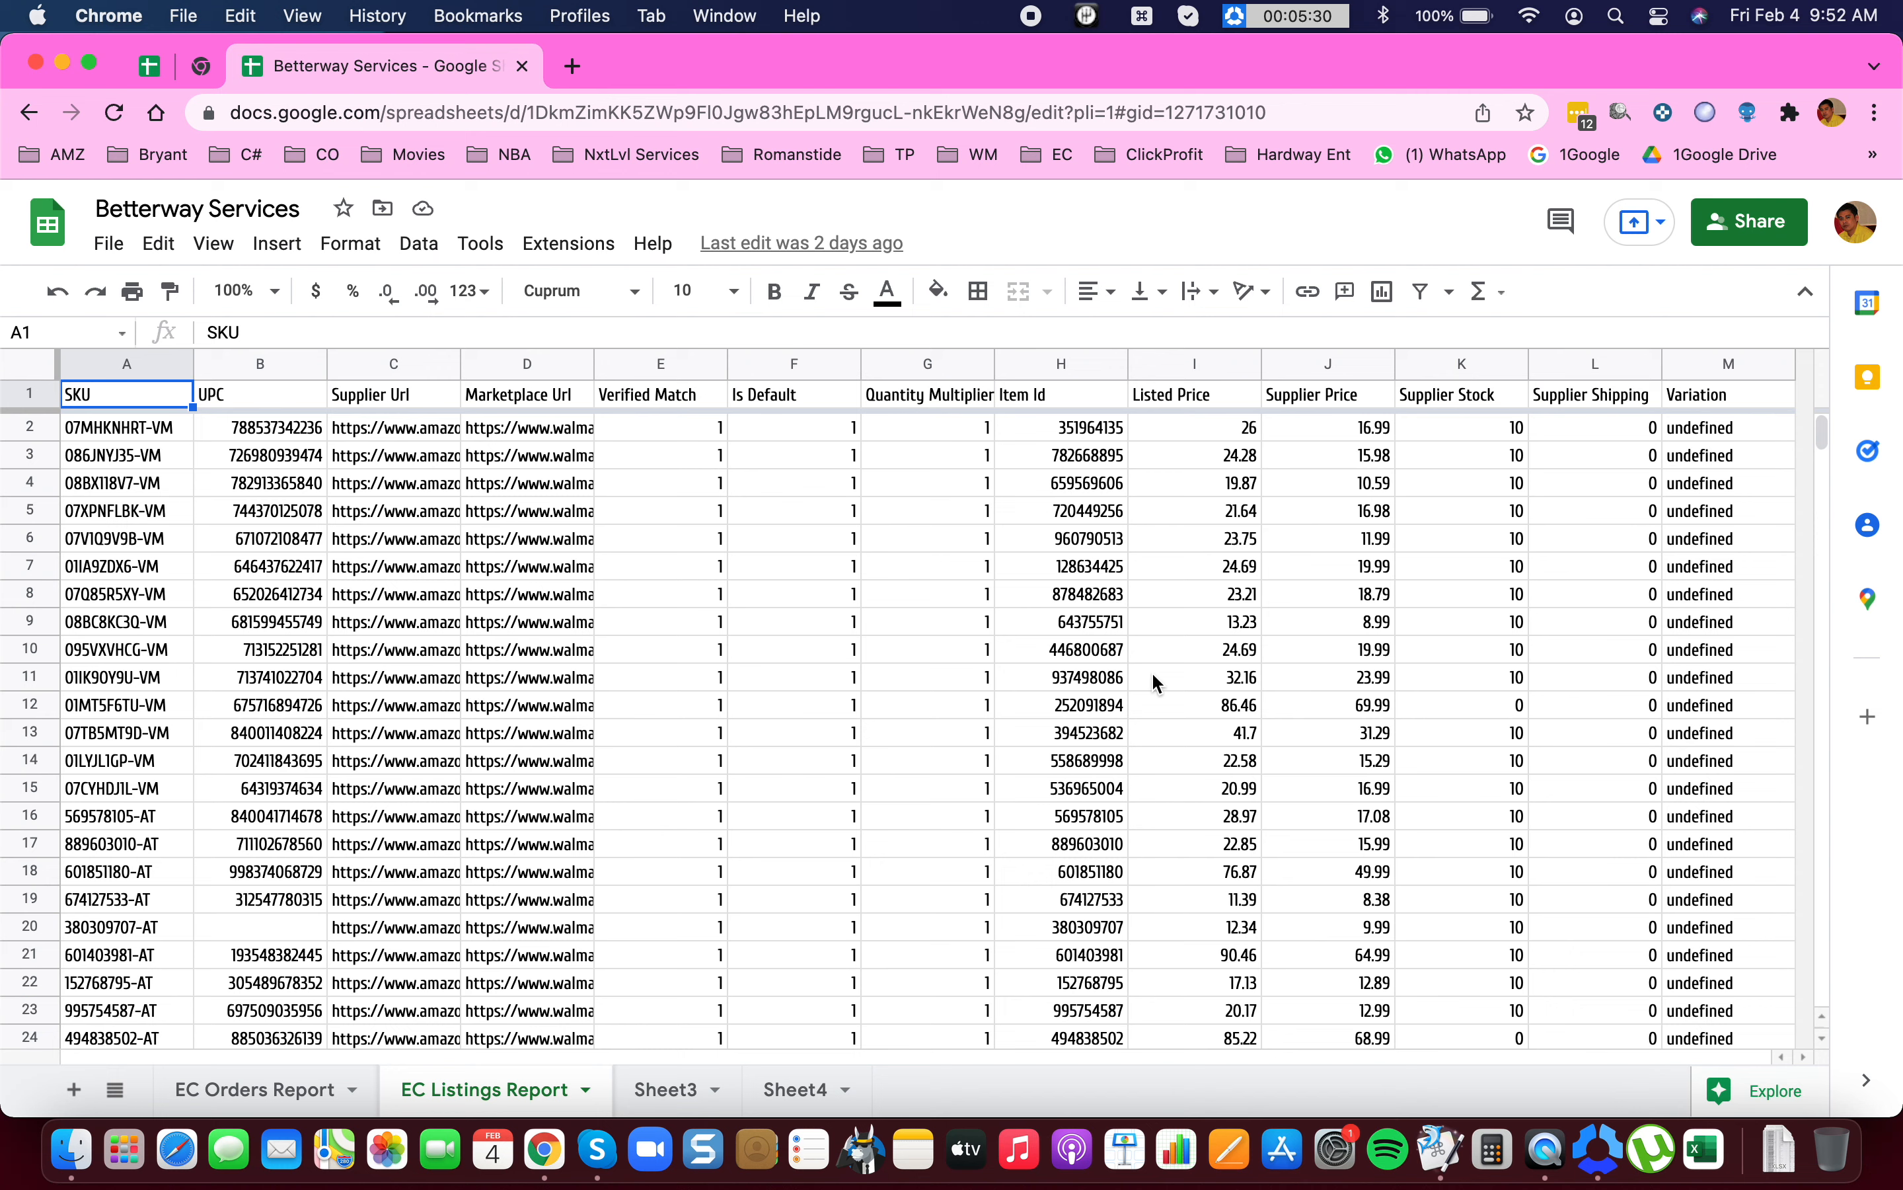
pyautogui.click(1710, 567)
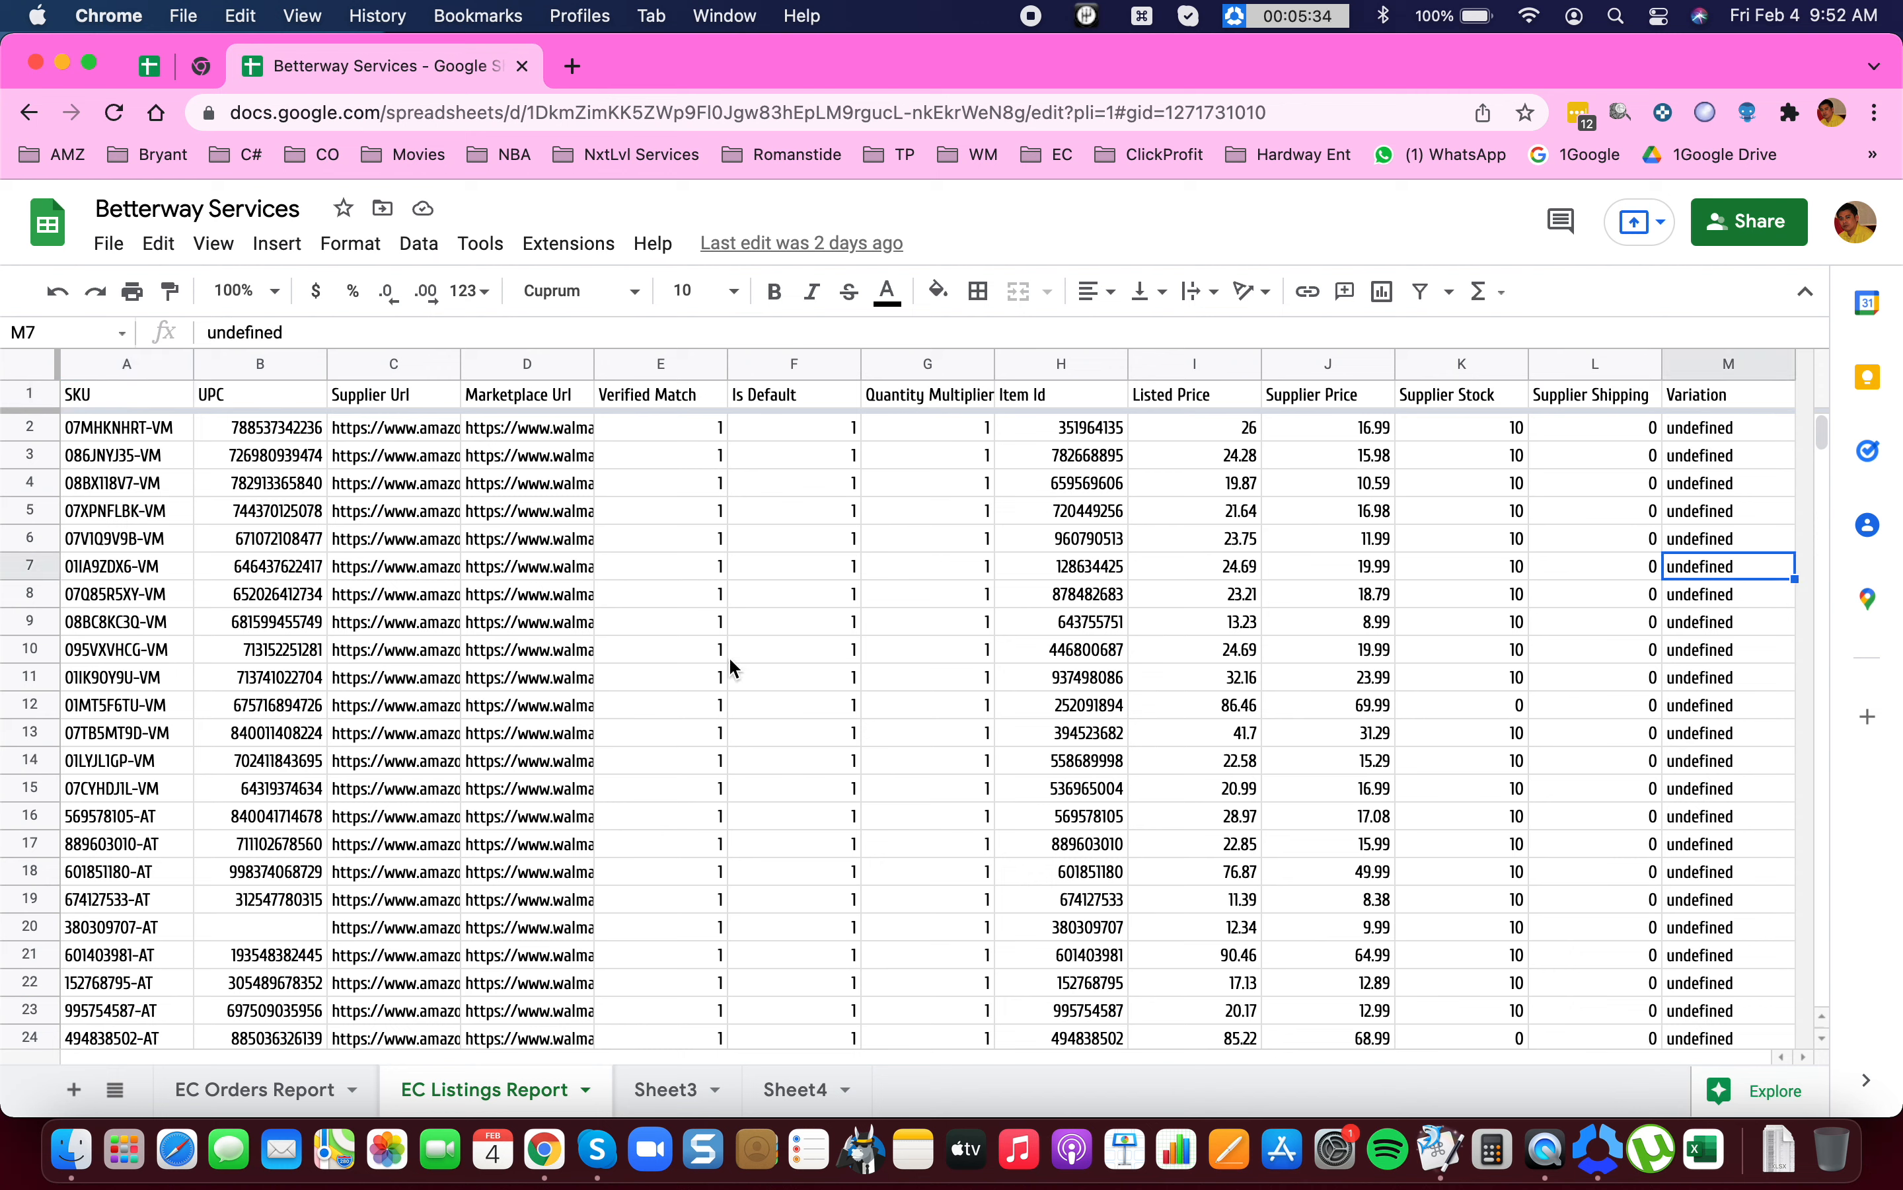
pyautogui.click(1727, 516)
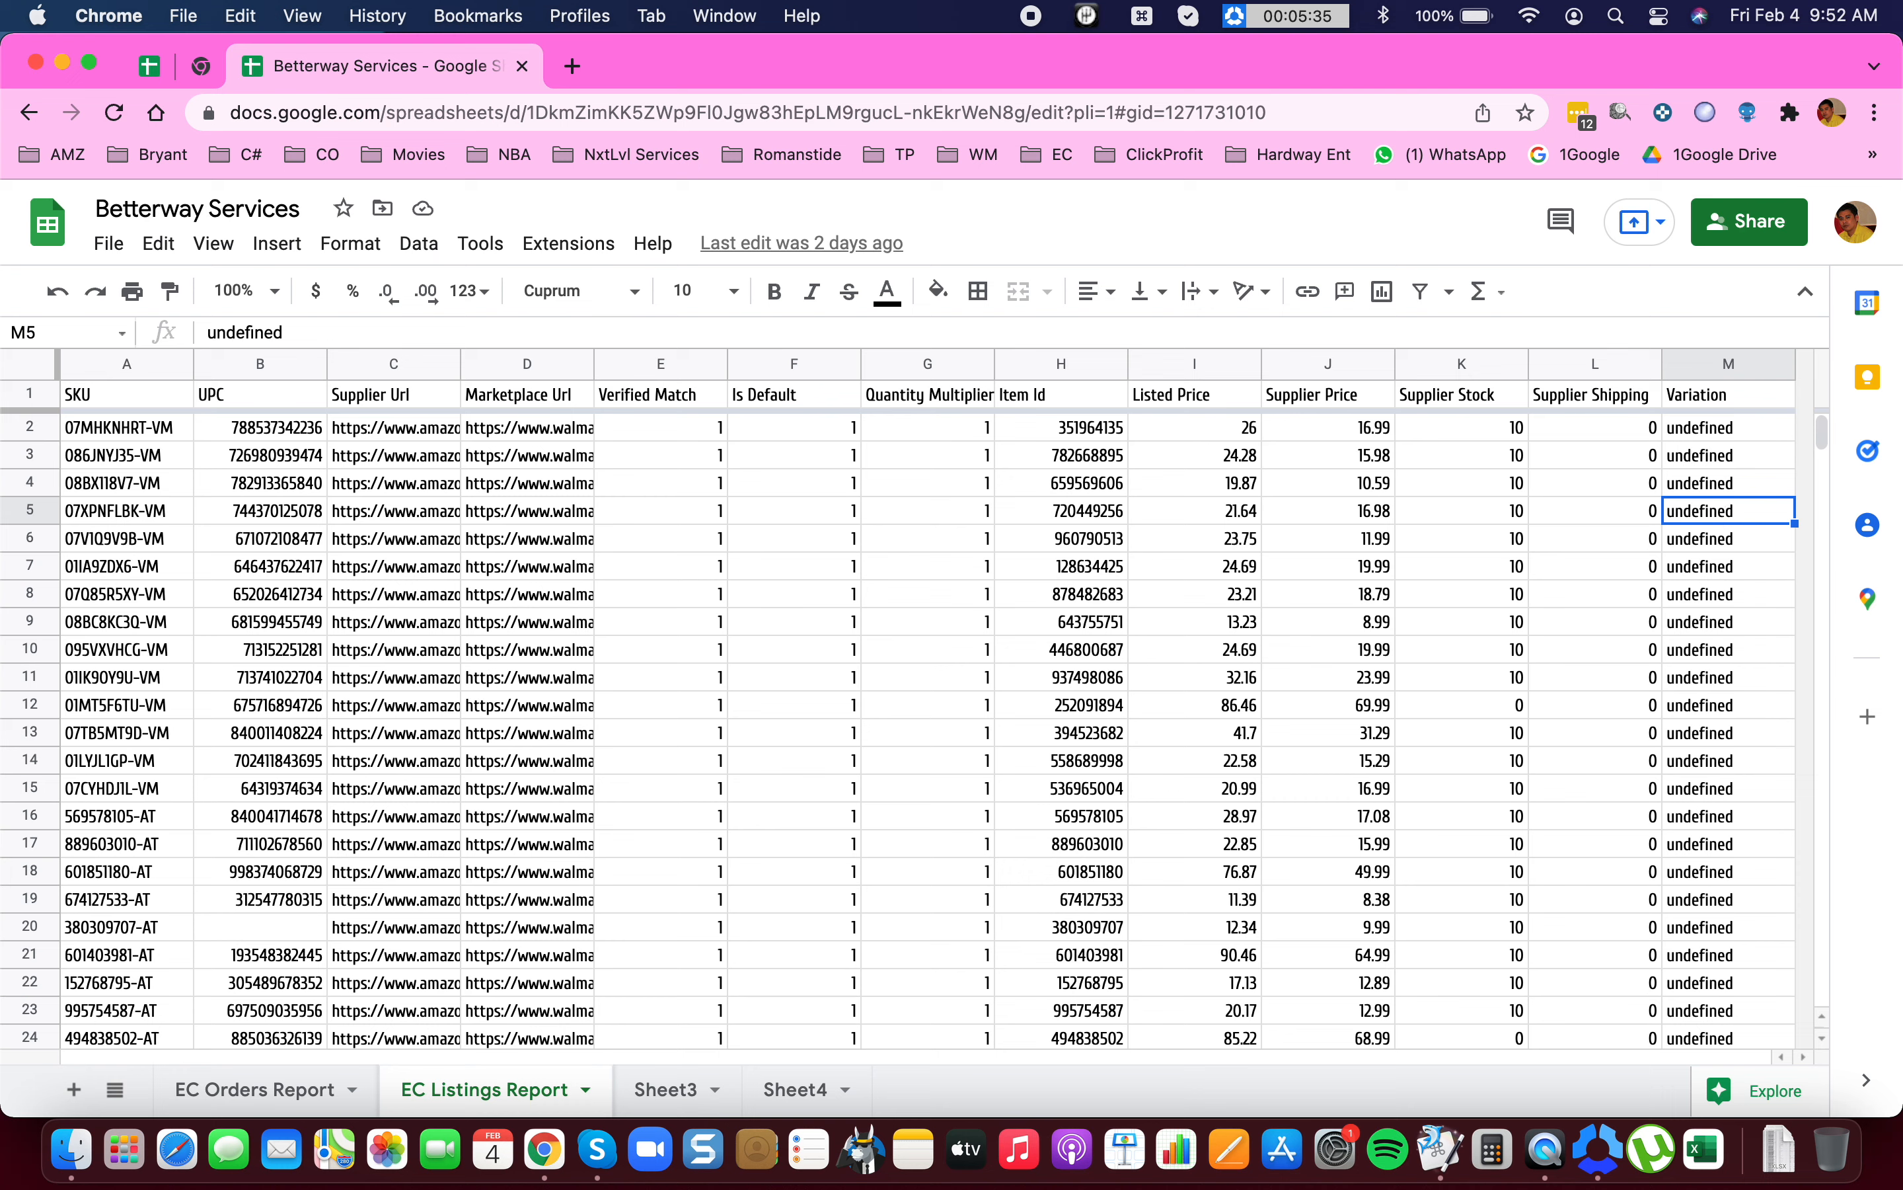
pyautogui.moveTo(1592, 363); pyautogui.dragTo(1699, 363)
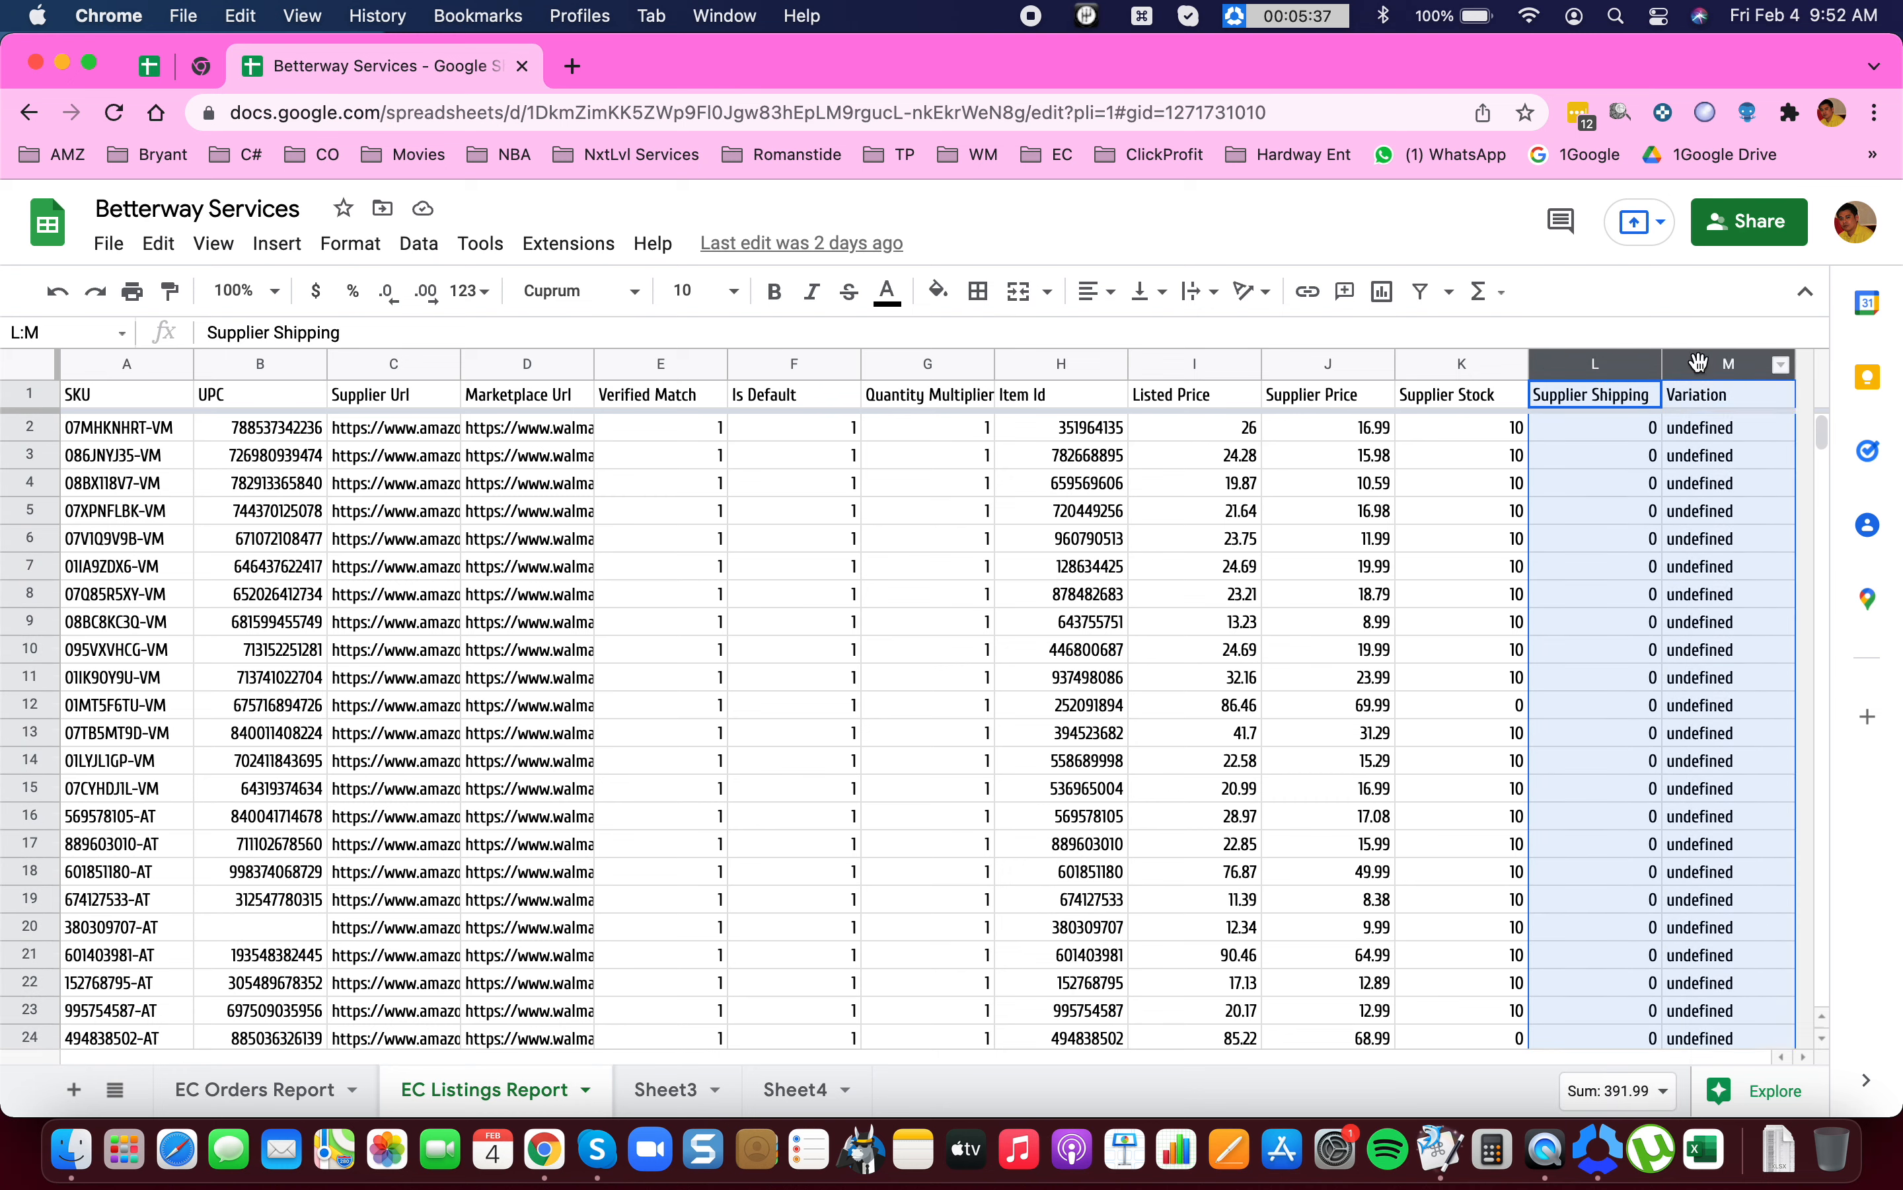
pyautogui.rightClick(1700, 362)
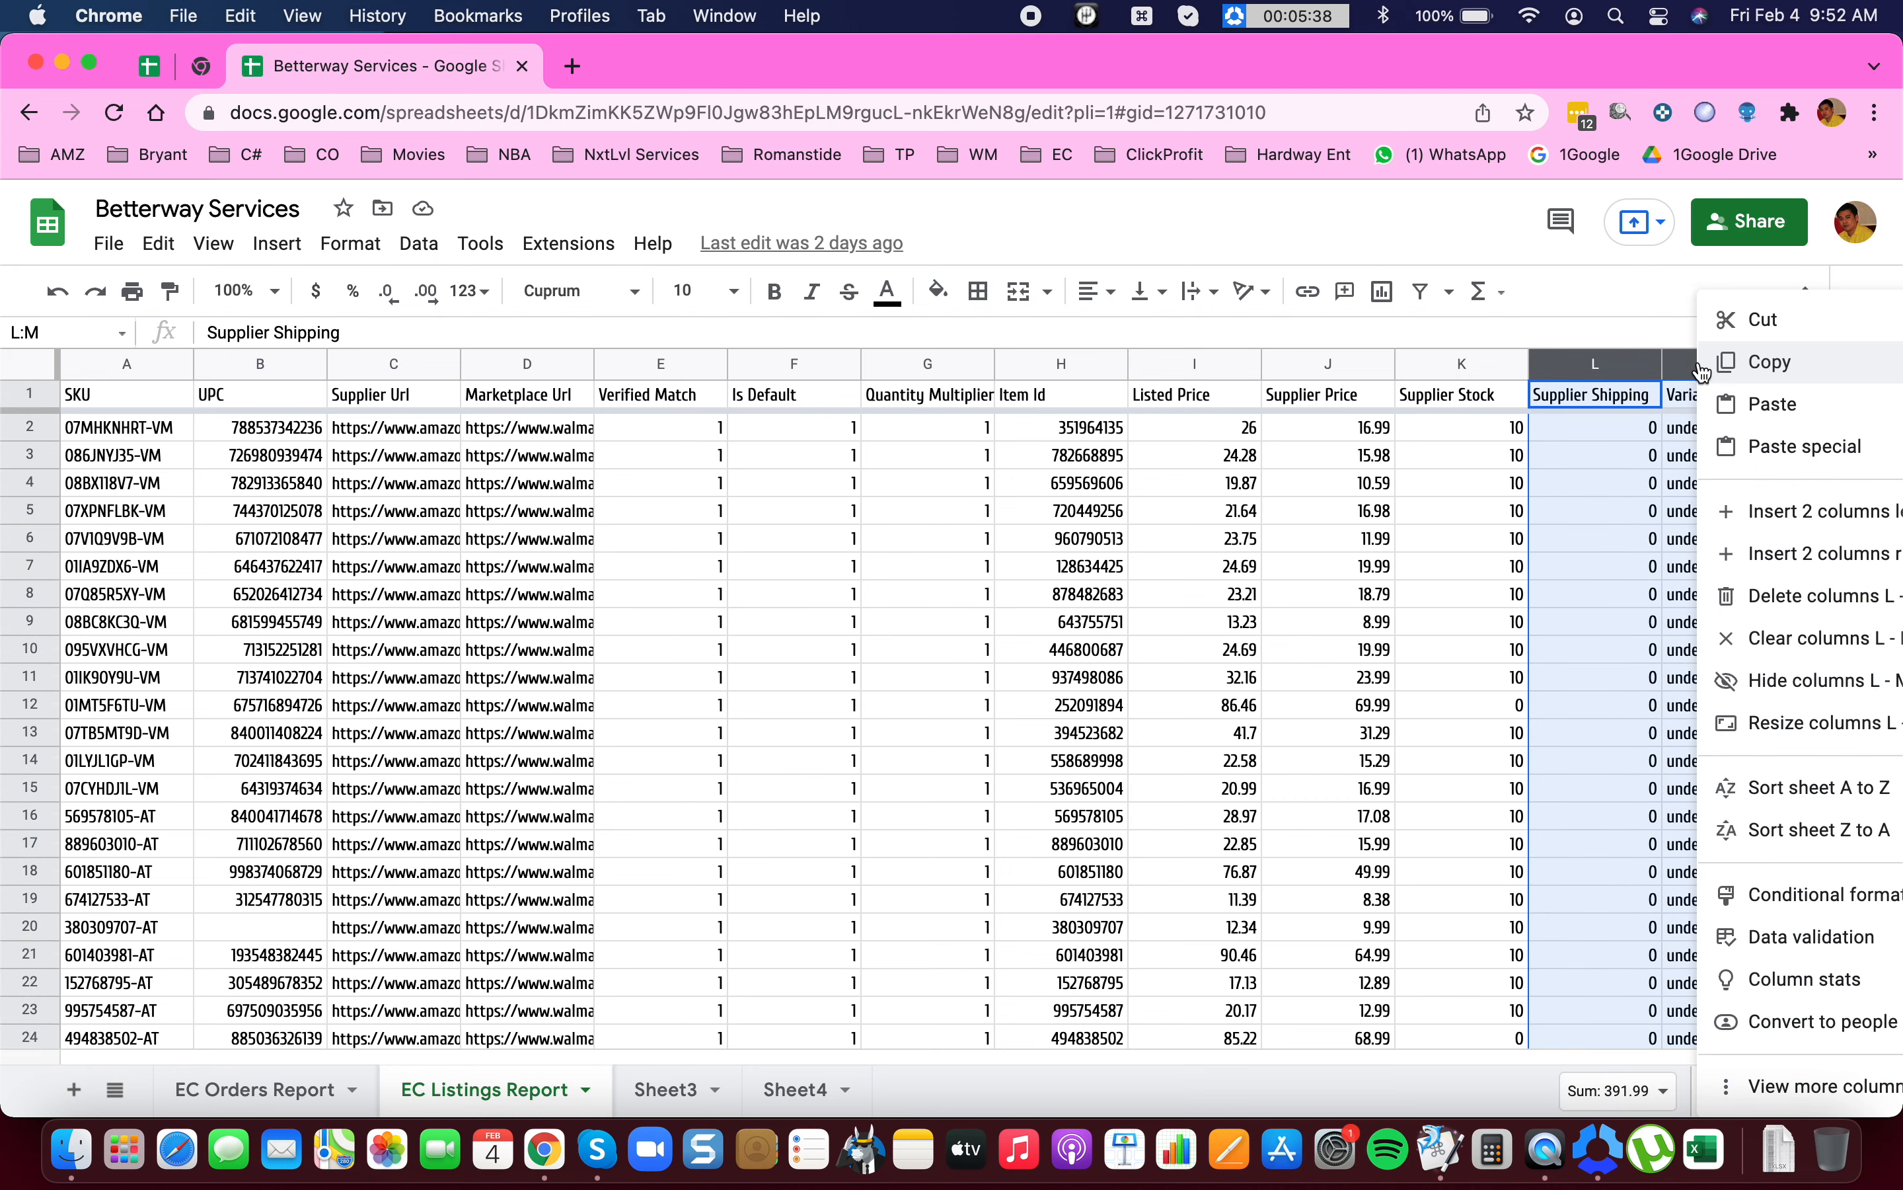
pyautogui.click(1787, 555)
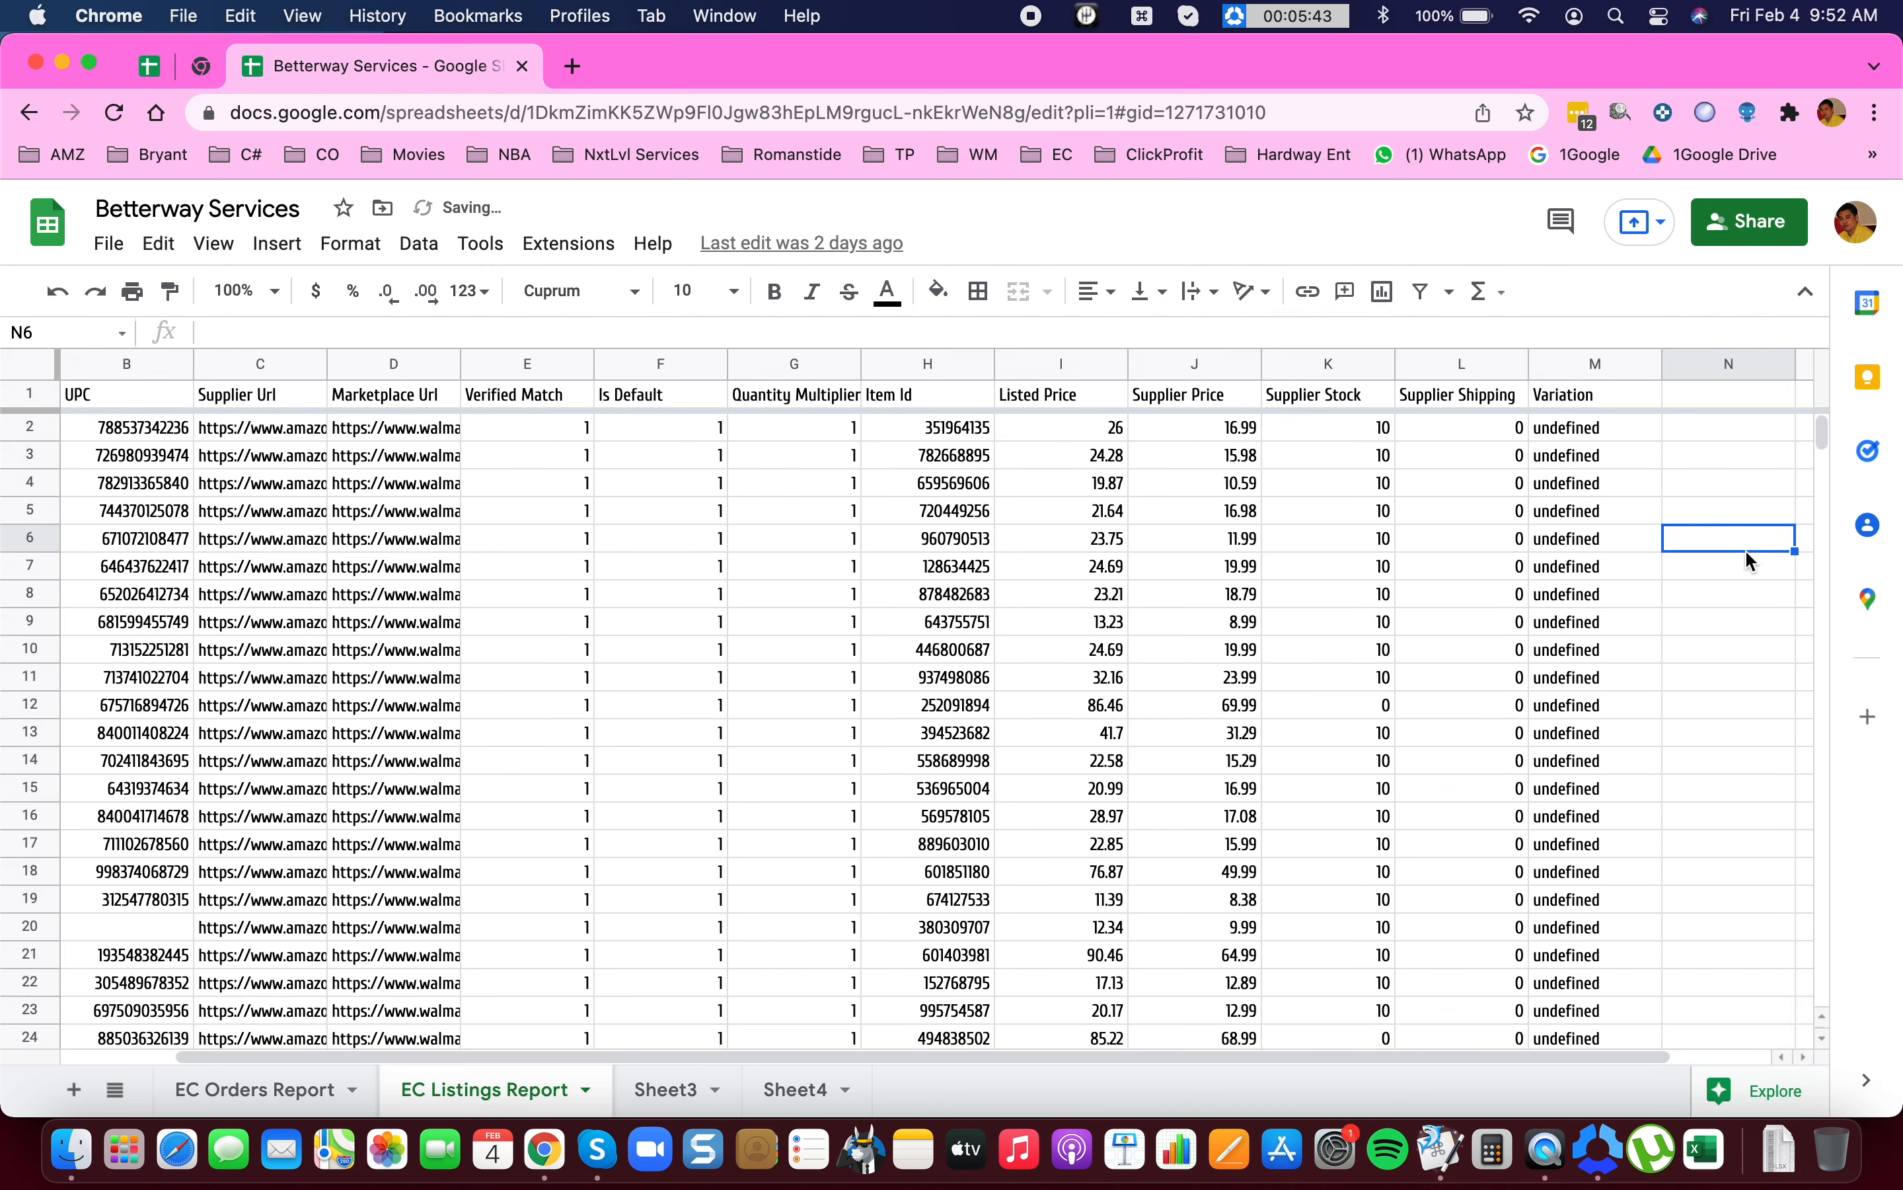
pyautogui.press('Right')
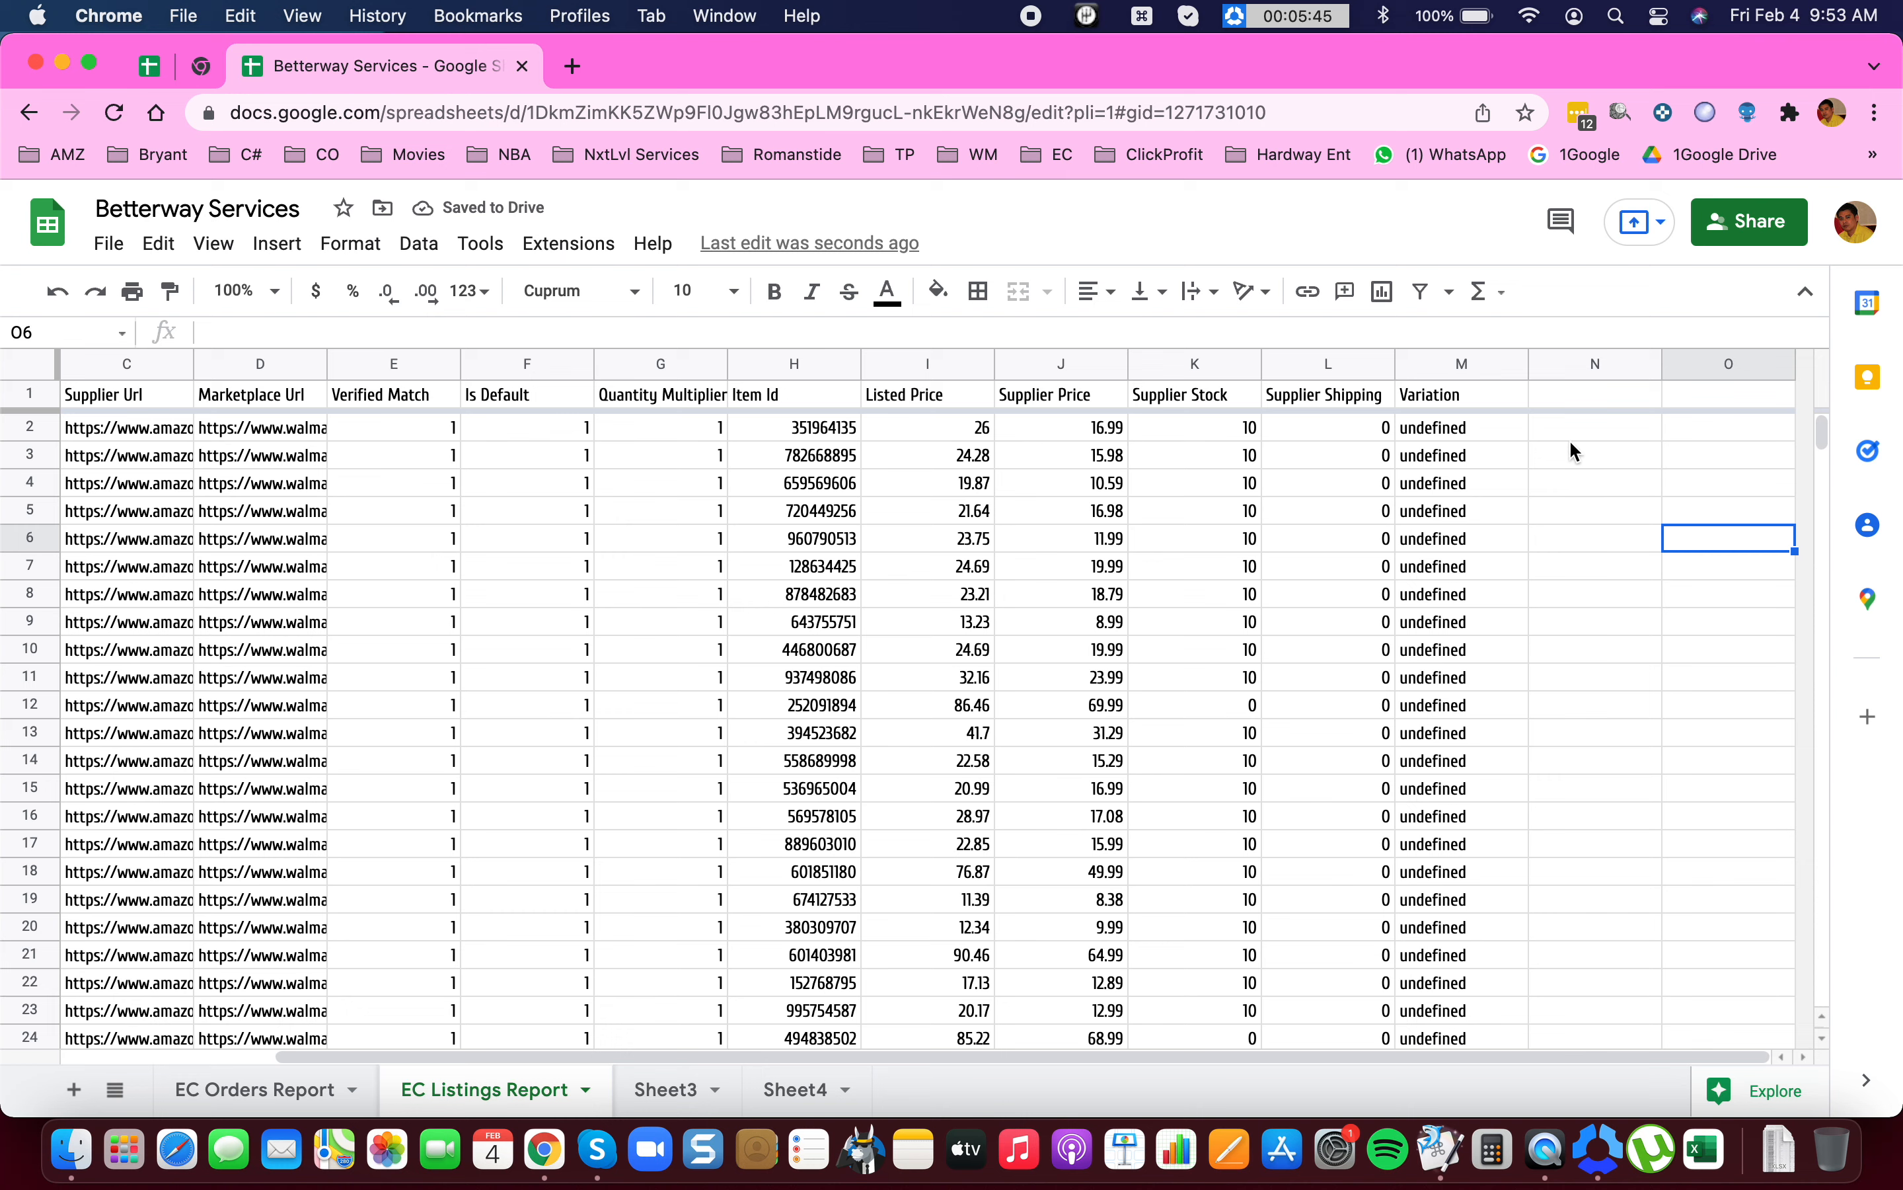
# Head the two empty columns after Variation with "created date" in N1 and "listed by" in O1.
pyautogui.moveTo(1573, 483); pyautogui.dragTo(1677, 770)
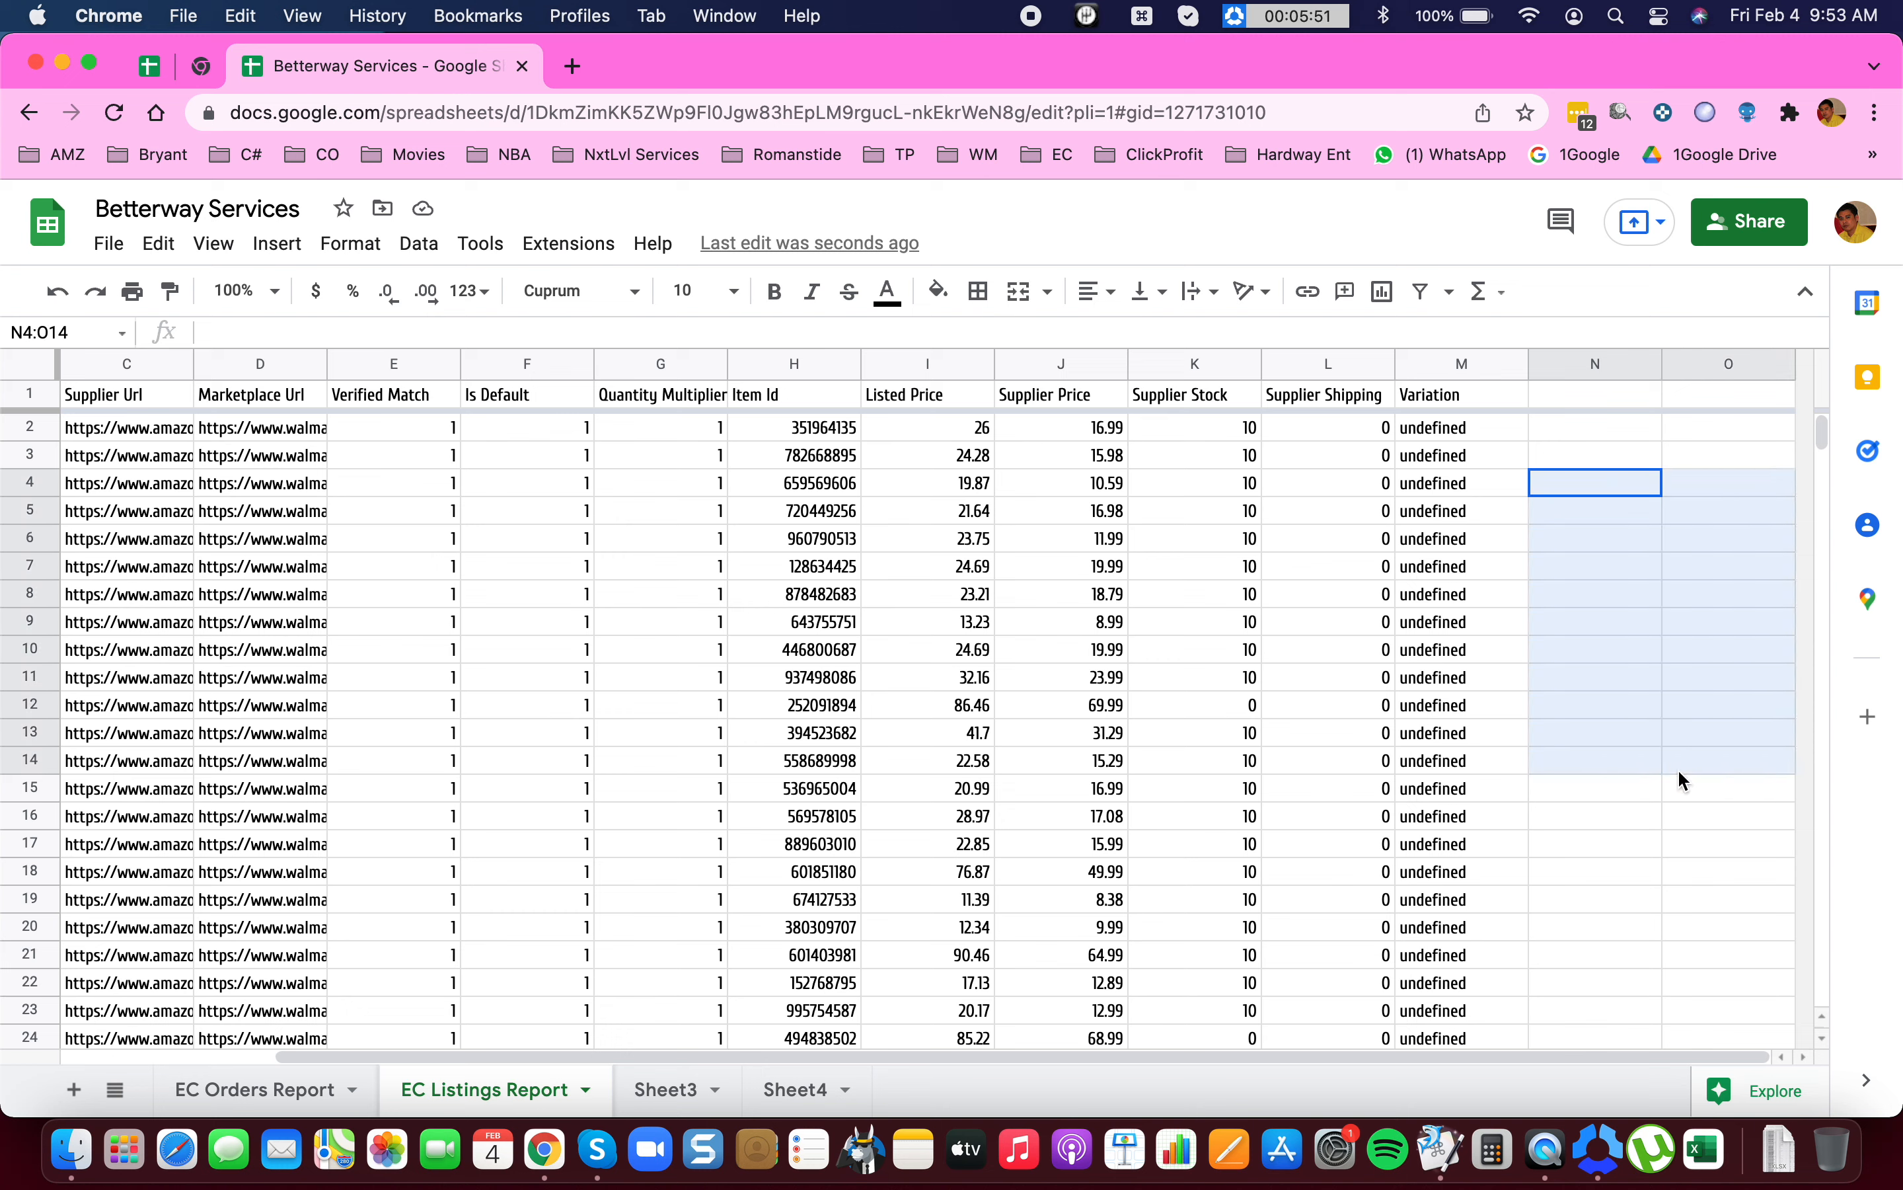
pyautogui.click(1589, 396)
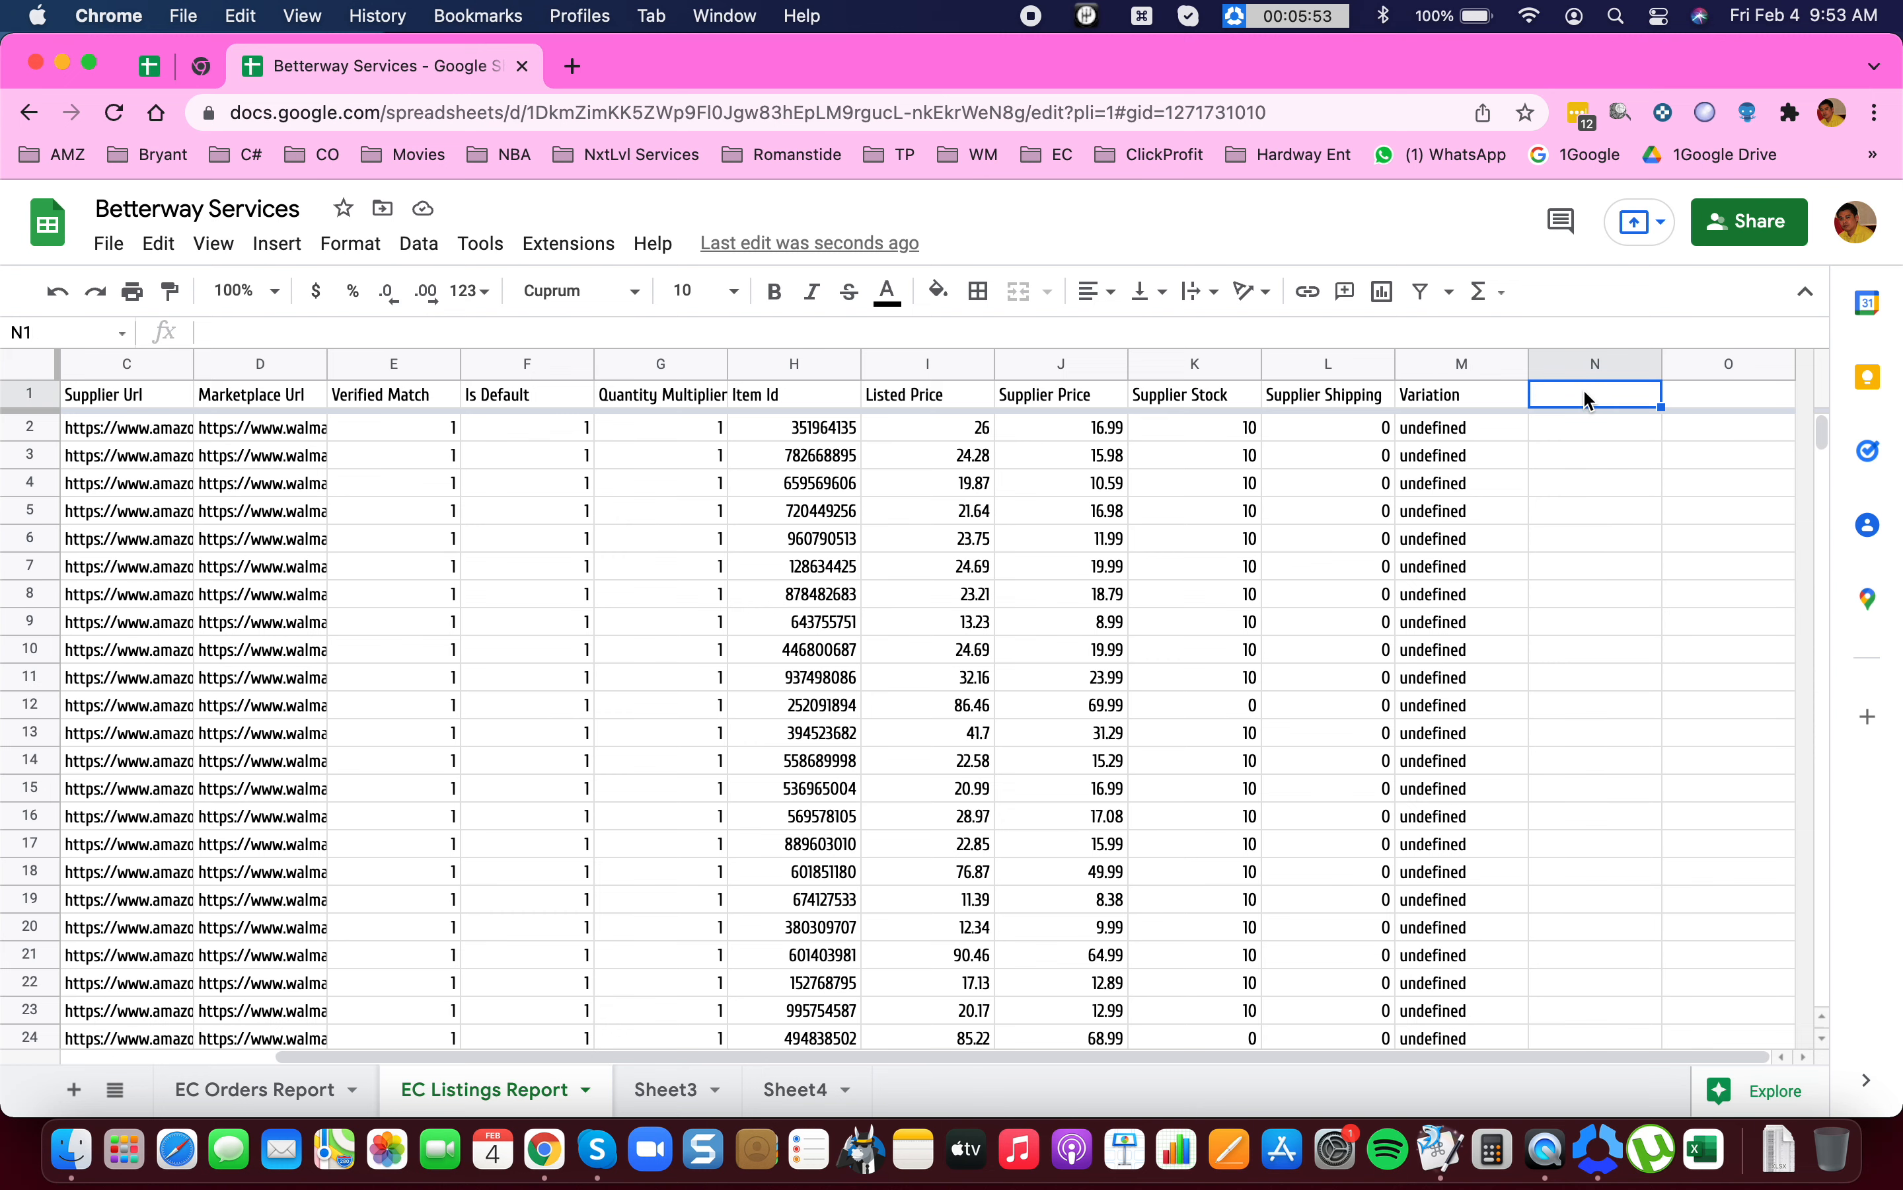
pyautogui.write('created ')
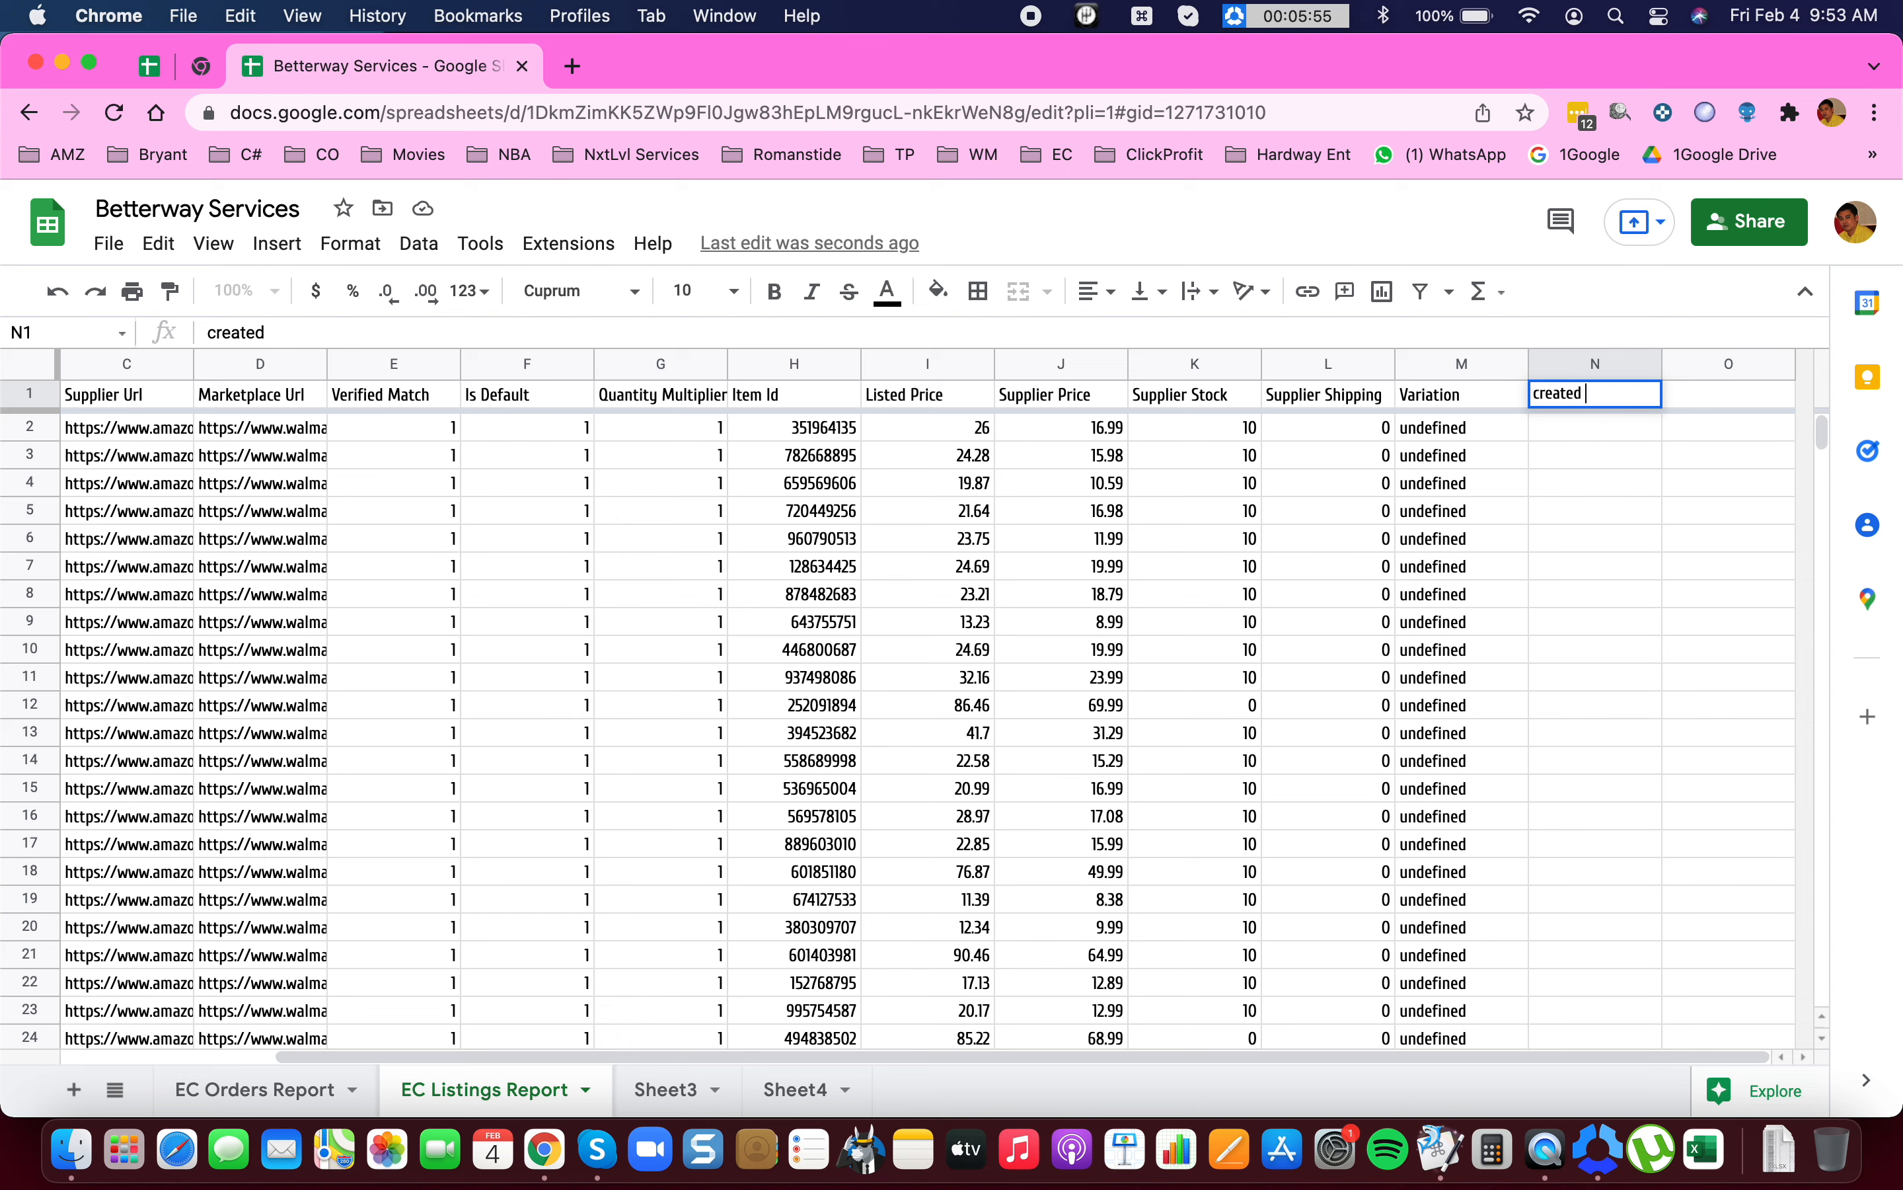
pyautogui.write('date')
pyautogui.press('BackSpace')
pyautogui.press('BackSpace')
pyautogui.write('ate')
pyautogui.press('Tab')
pyautogui.write('liste')
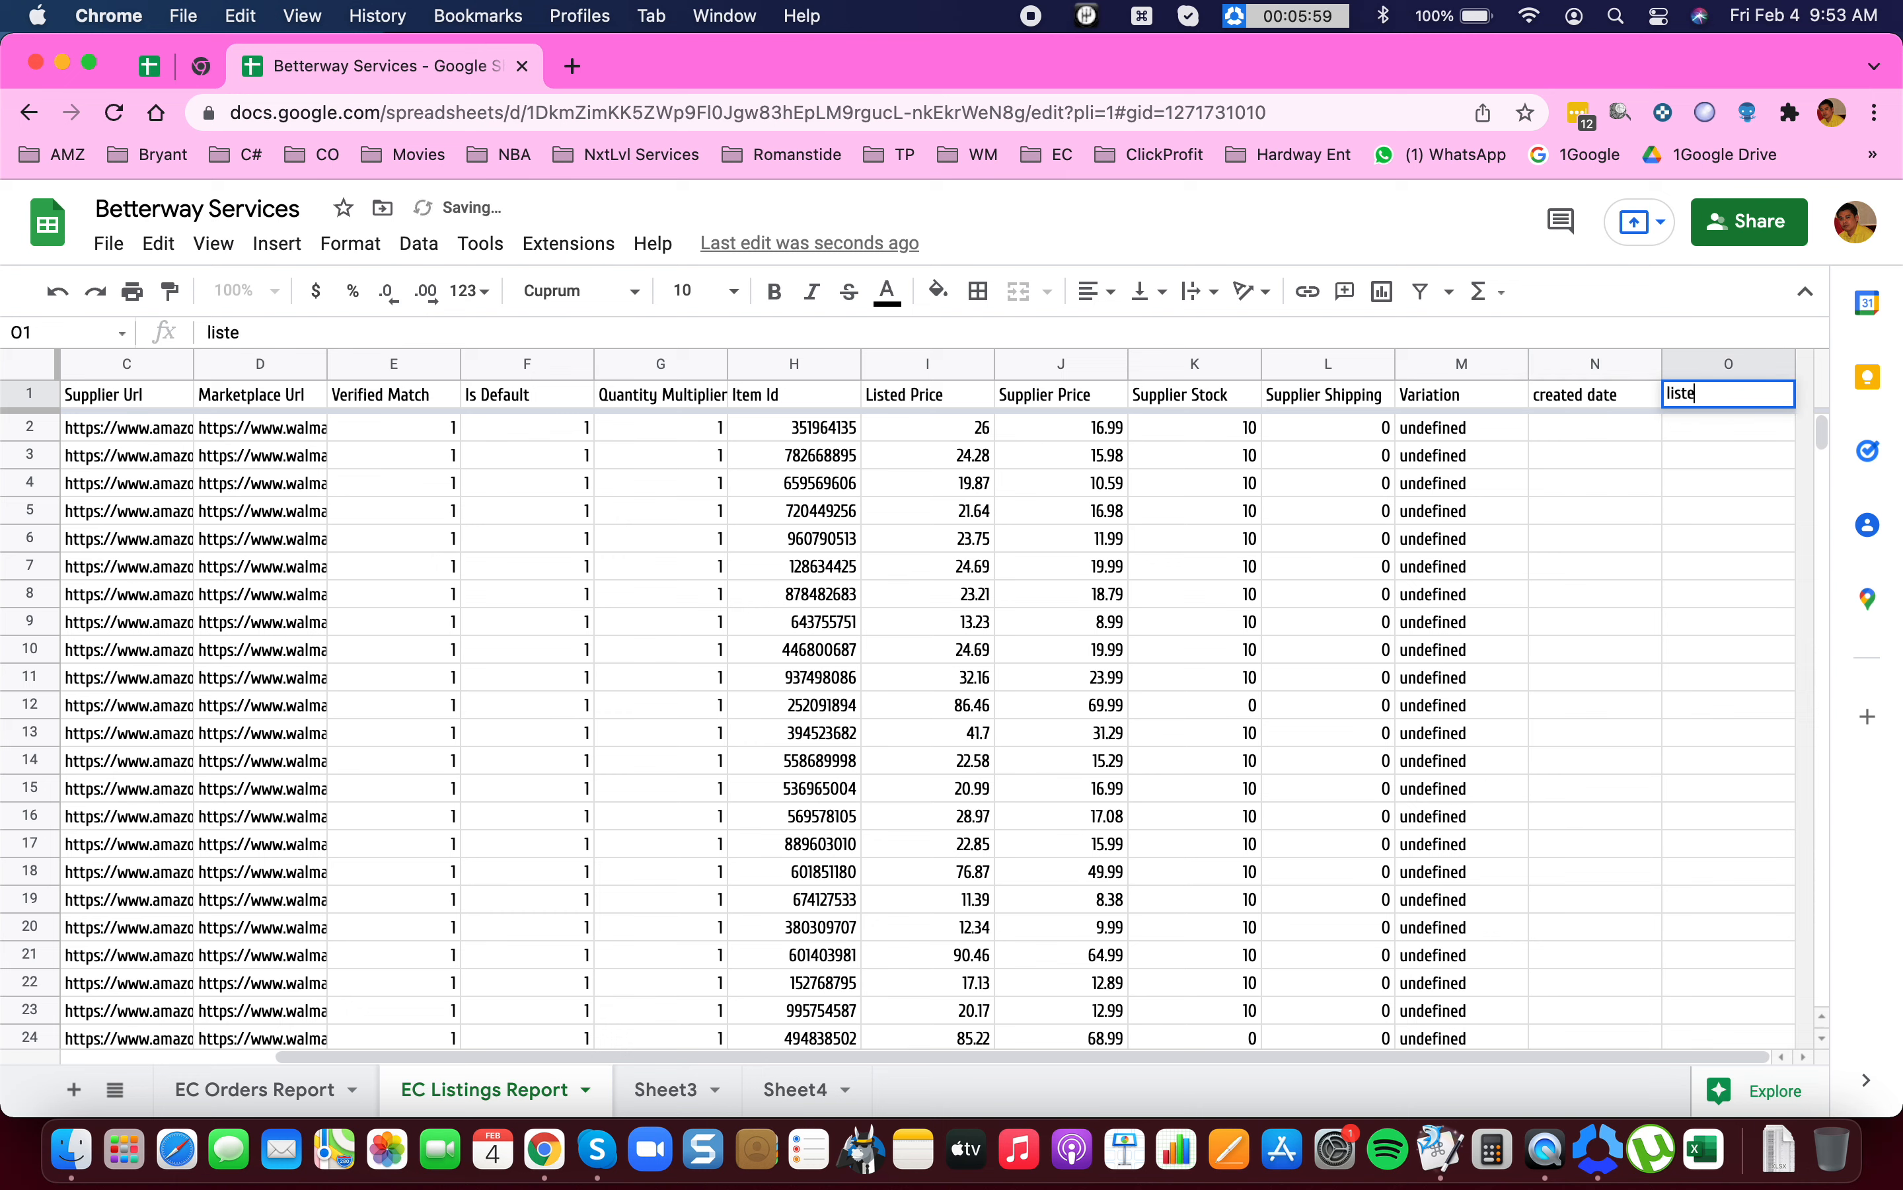
pyautogui.write('d by')
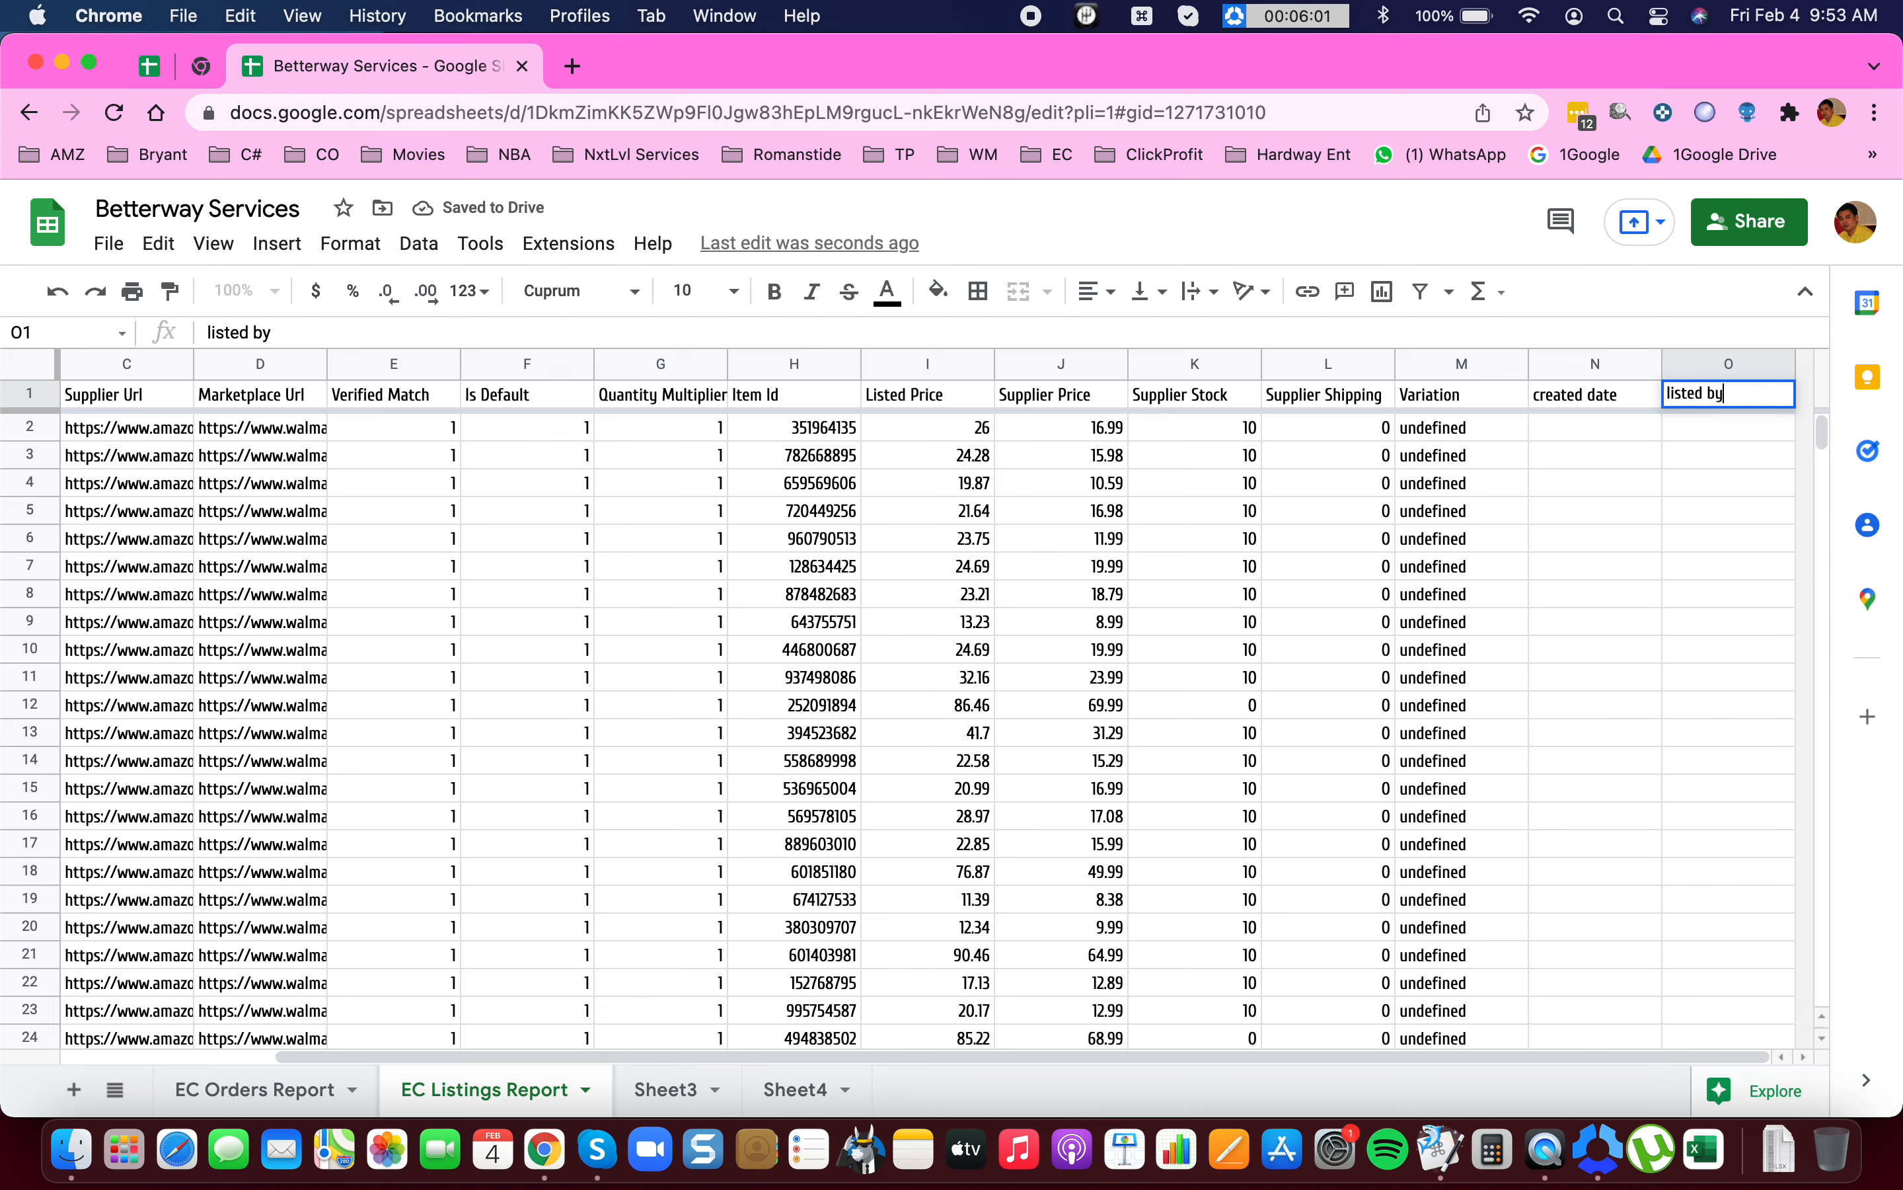
pyautogui.press('Return')
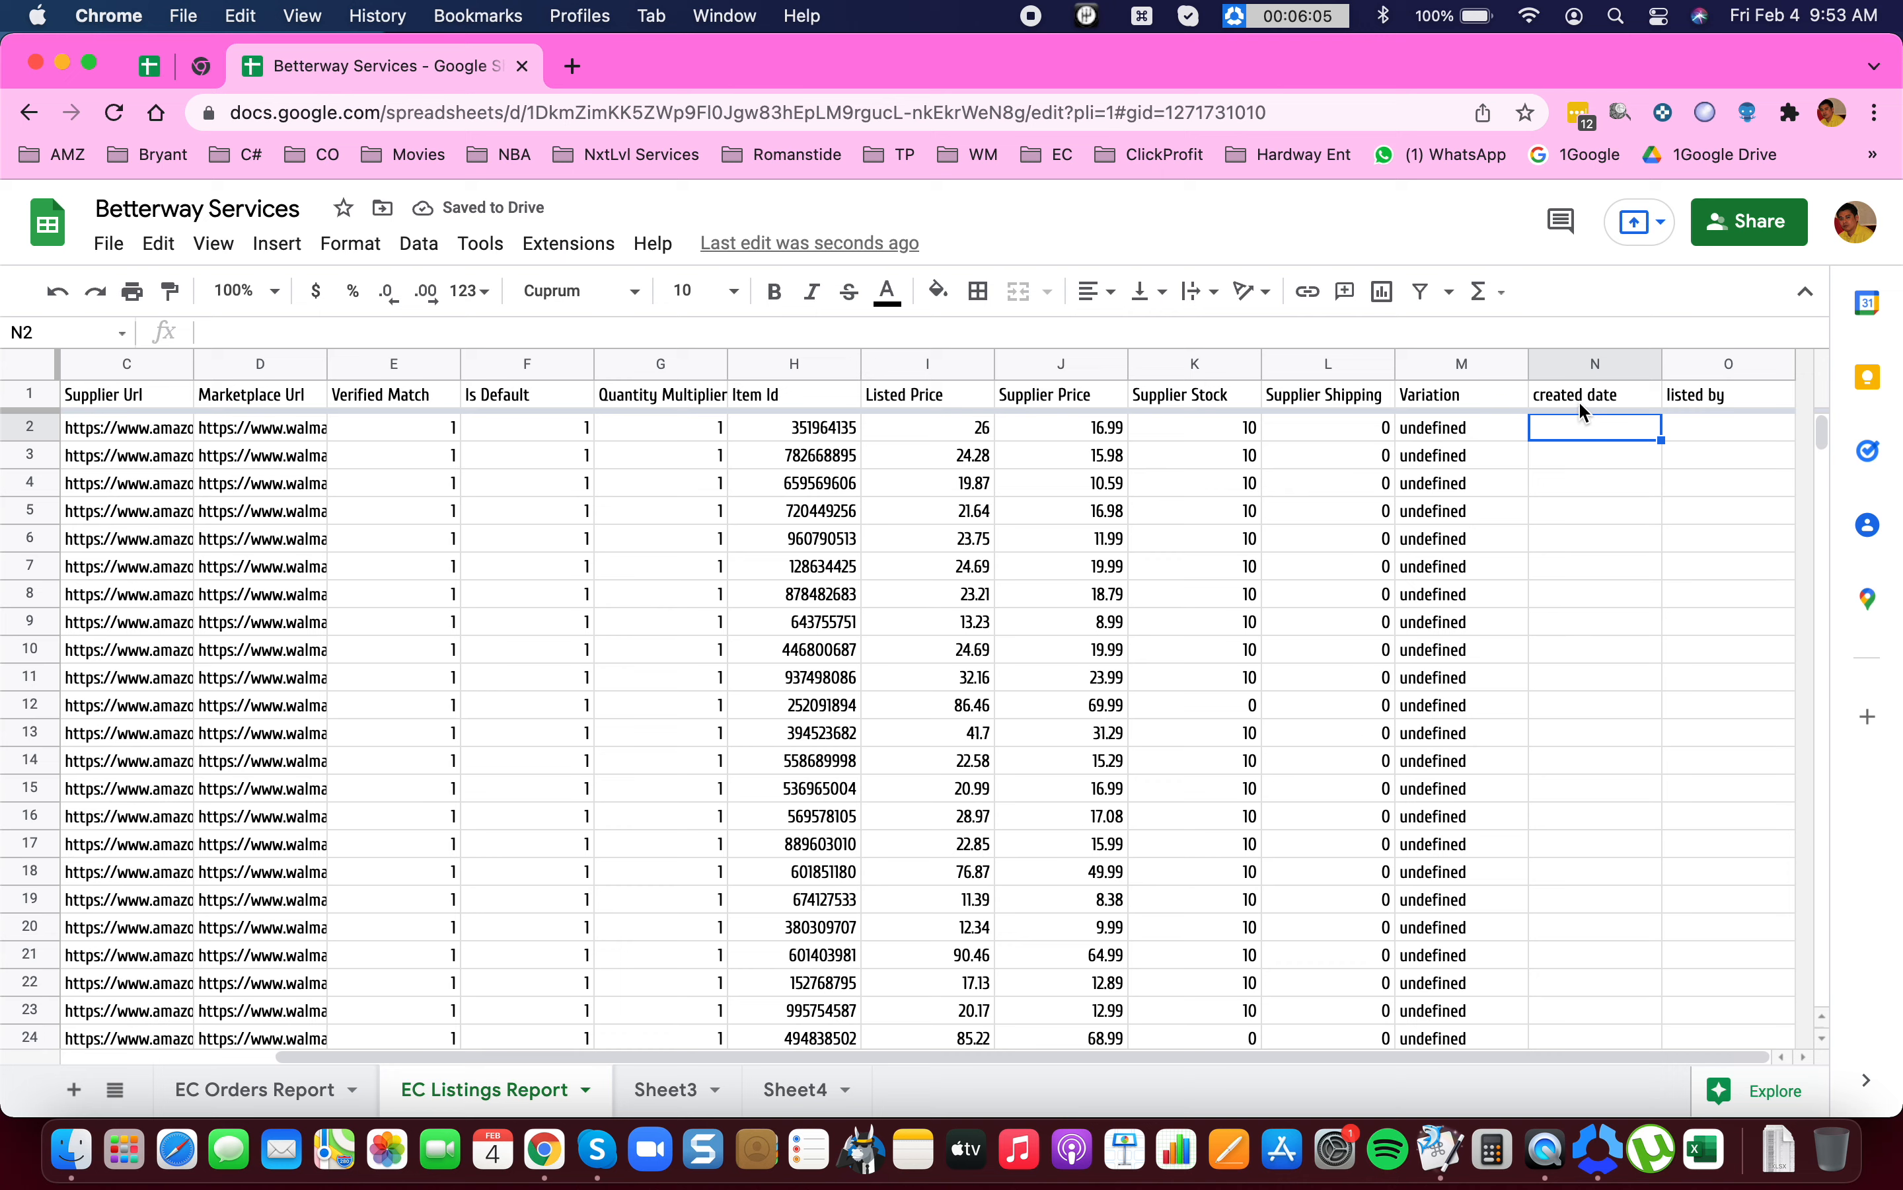
pyautogui.moveTo(1580, 405); pyautogui.dragTo(1577, 612)
pyautogui.hotkey('ctrl', 'alt', 'BackSpace')
pyautogui.hotkey('ctrl', 'alt', 'Return')
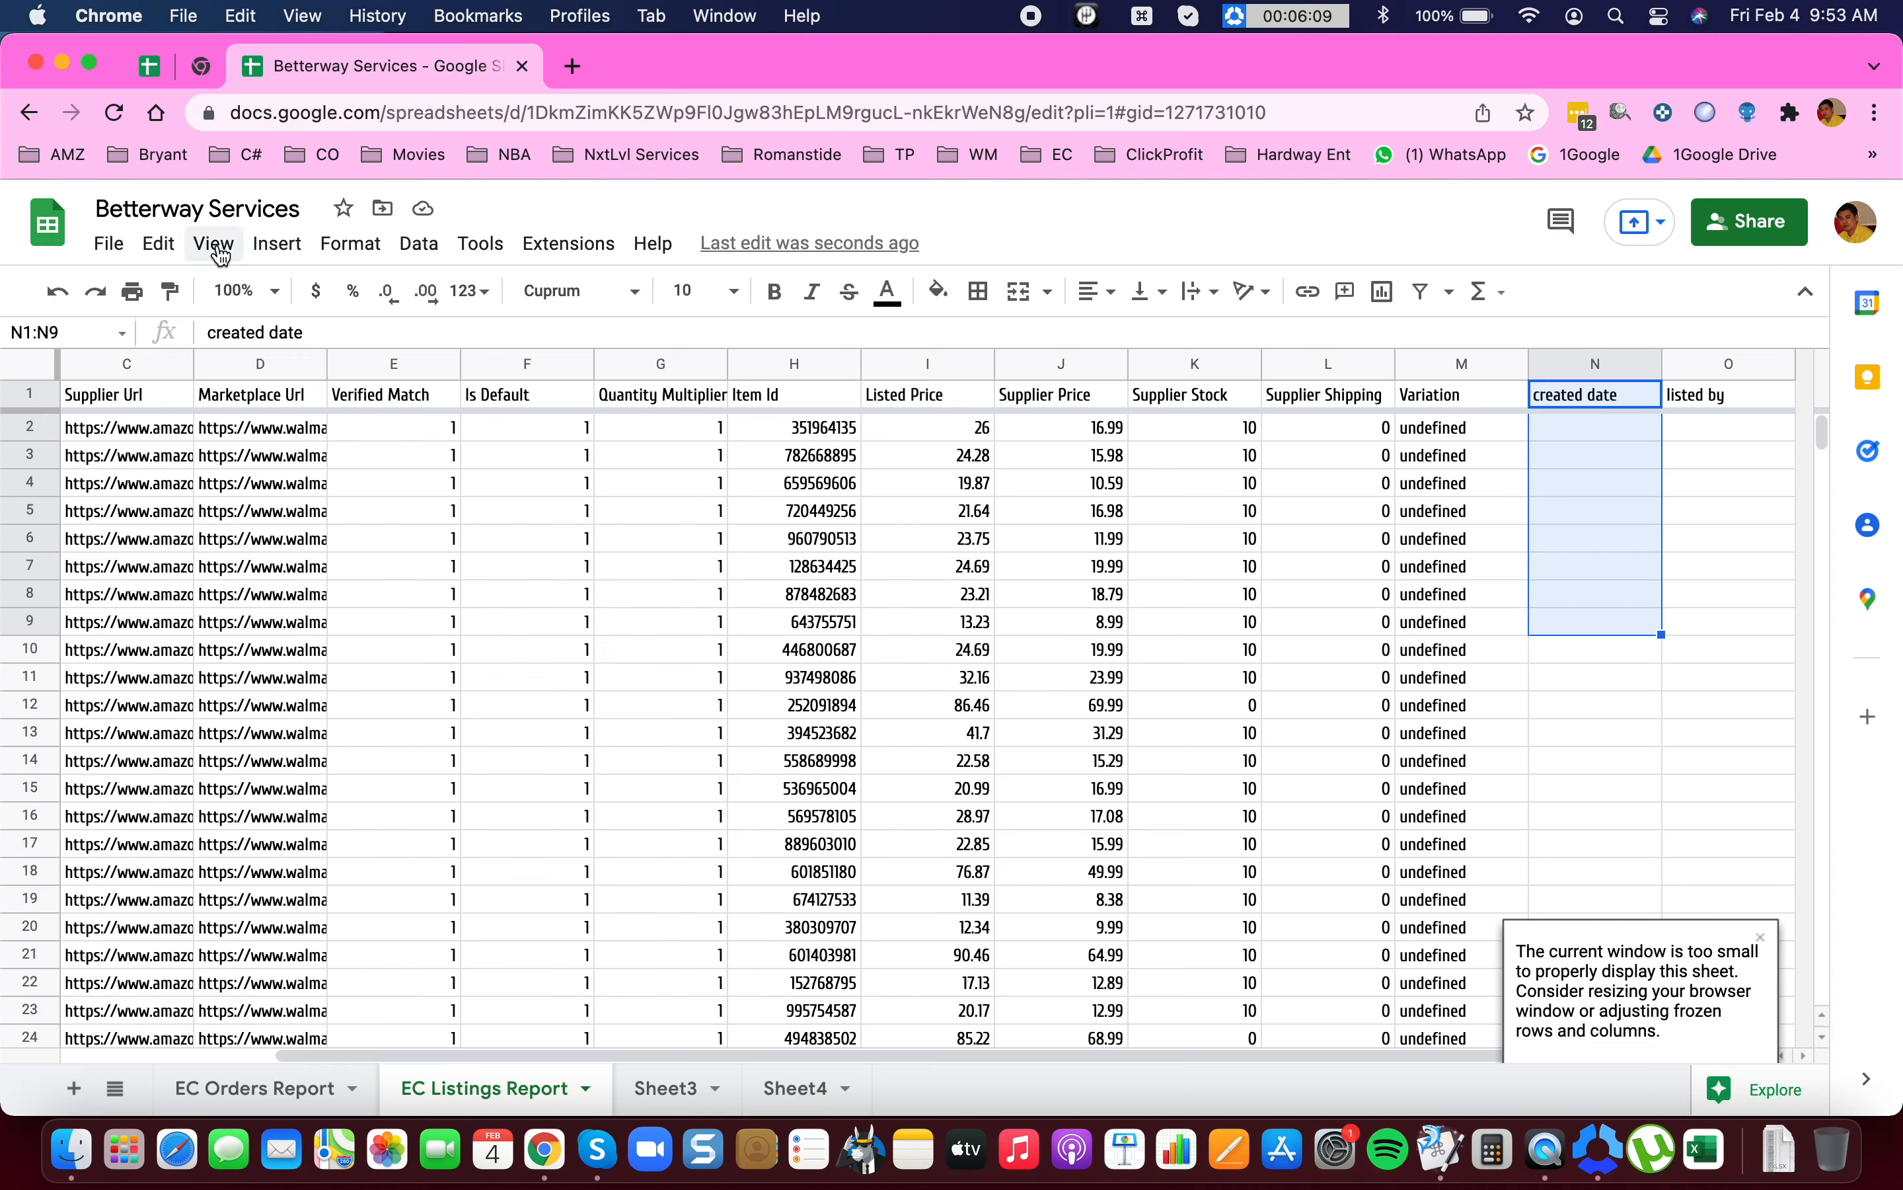
# Set the start date in F2 of the Daily Task Checklist's Listing Count sheet to 2/7, and inspect the end date formula.
pyautogui.click(150, 66)
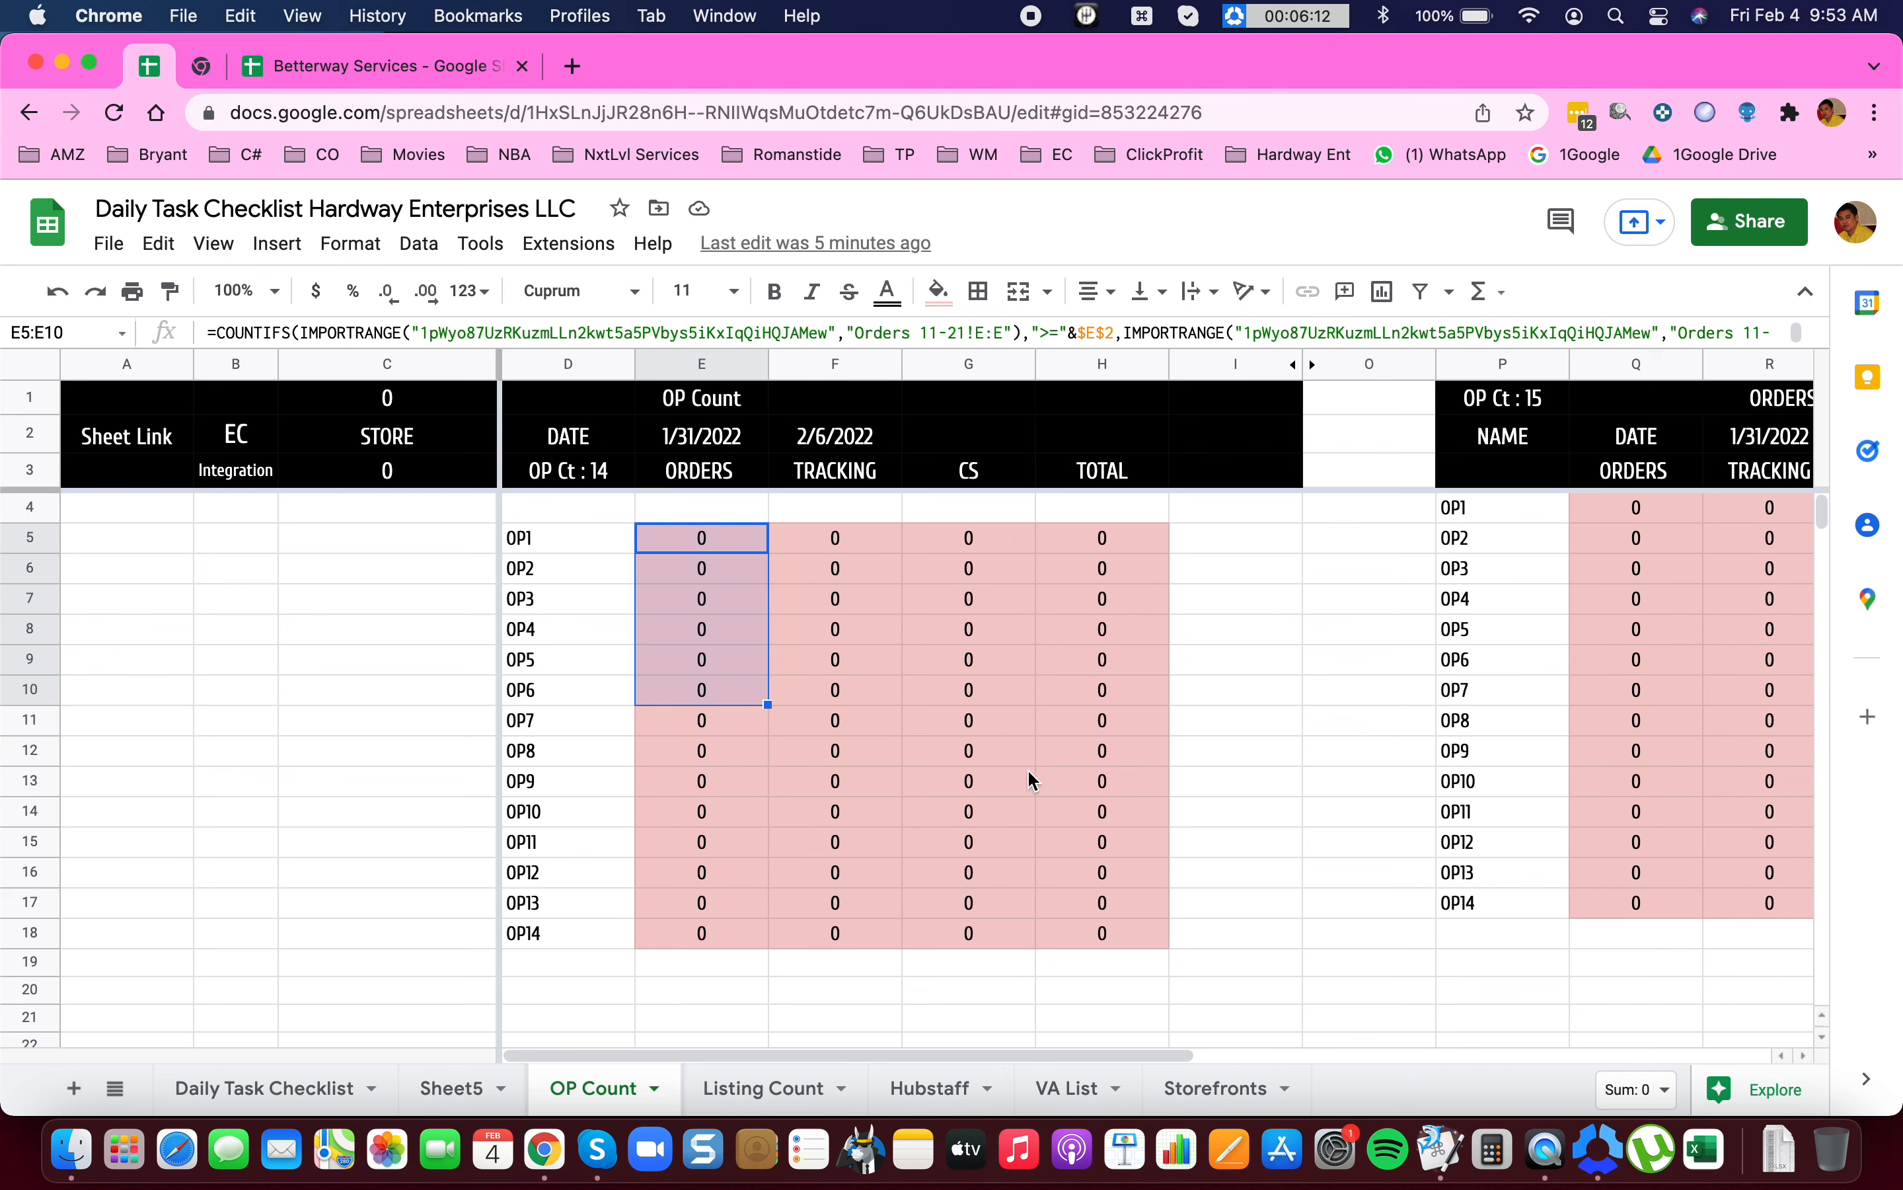
pyautogui.click(747, 1088)
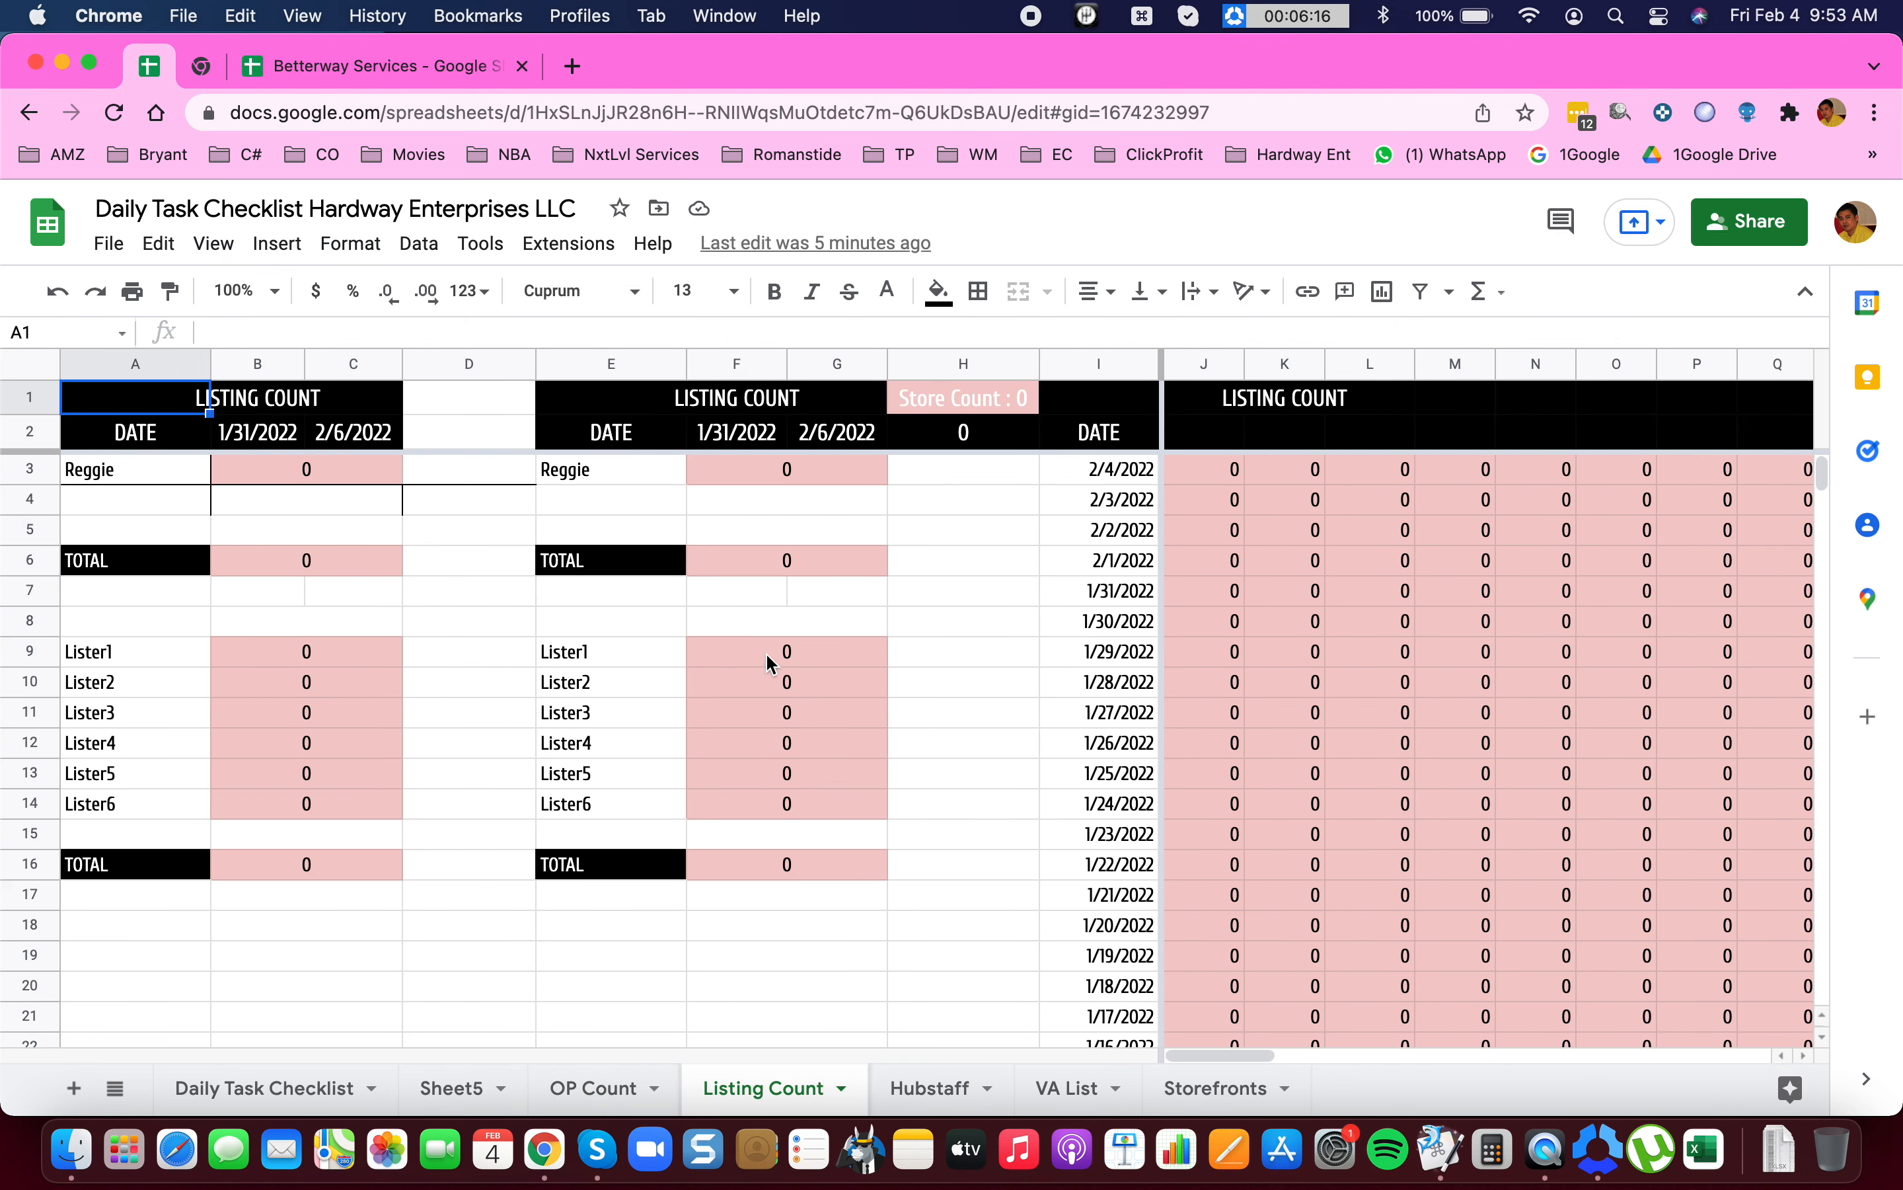
pyautogui.moveTo(731, 657); pyautogui.dragTo(786, 806)
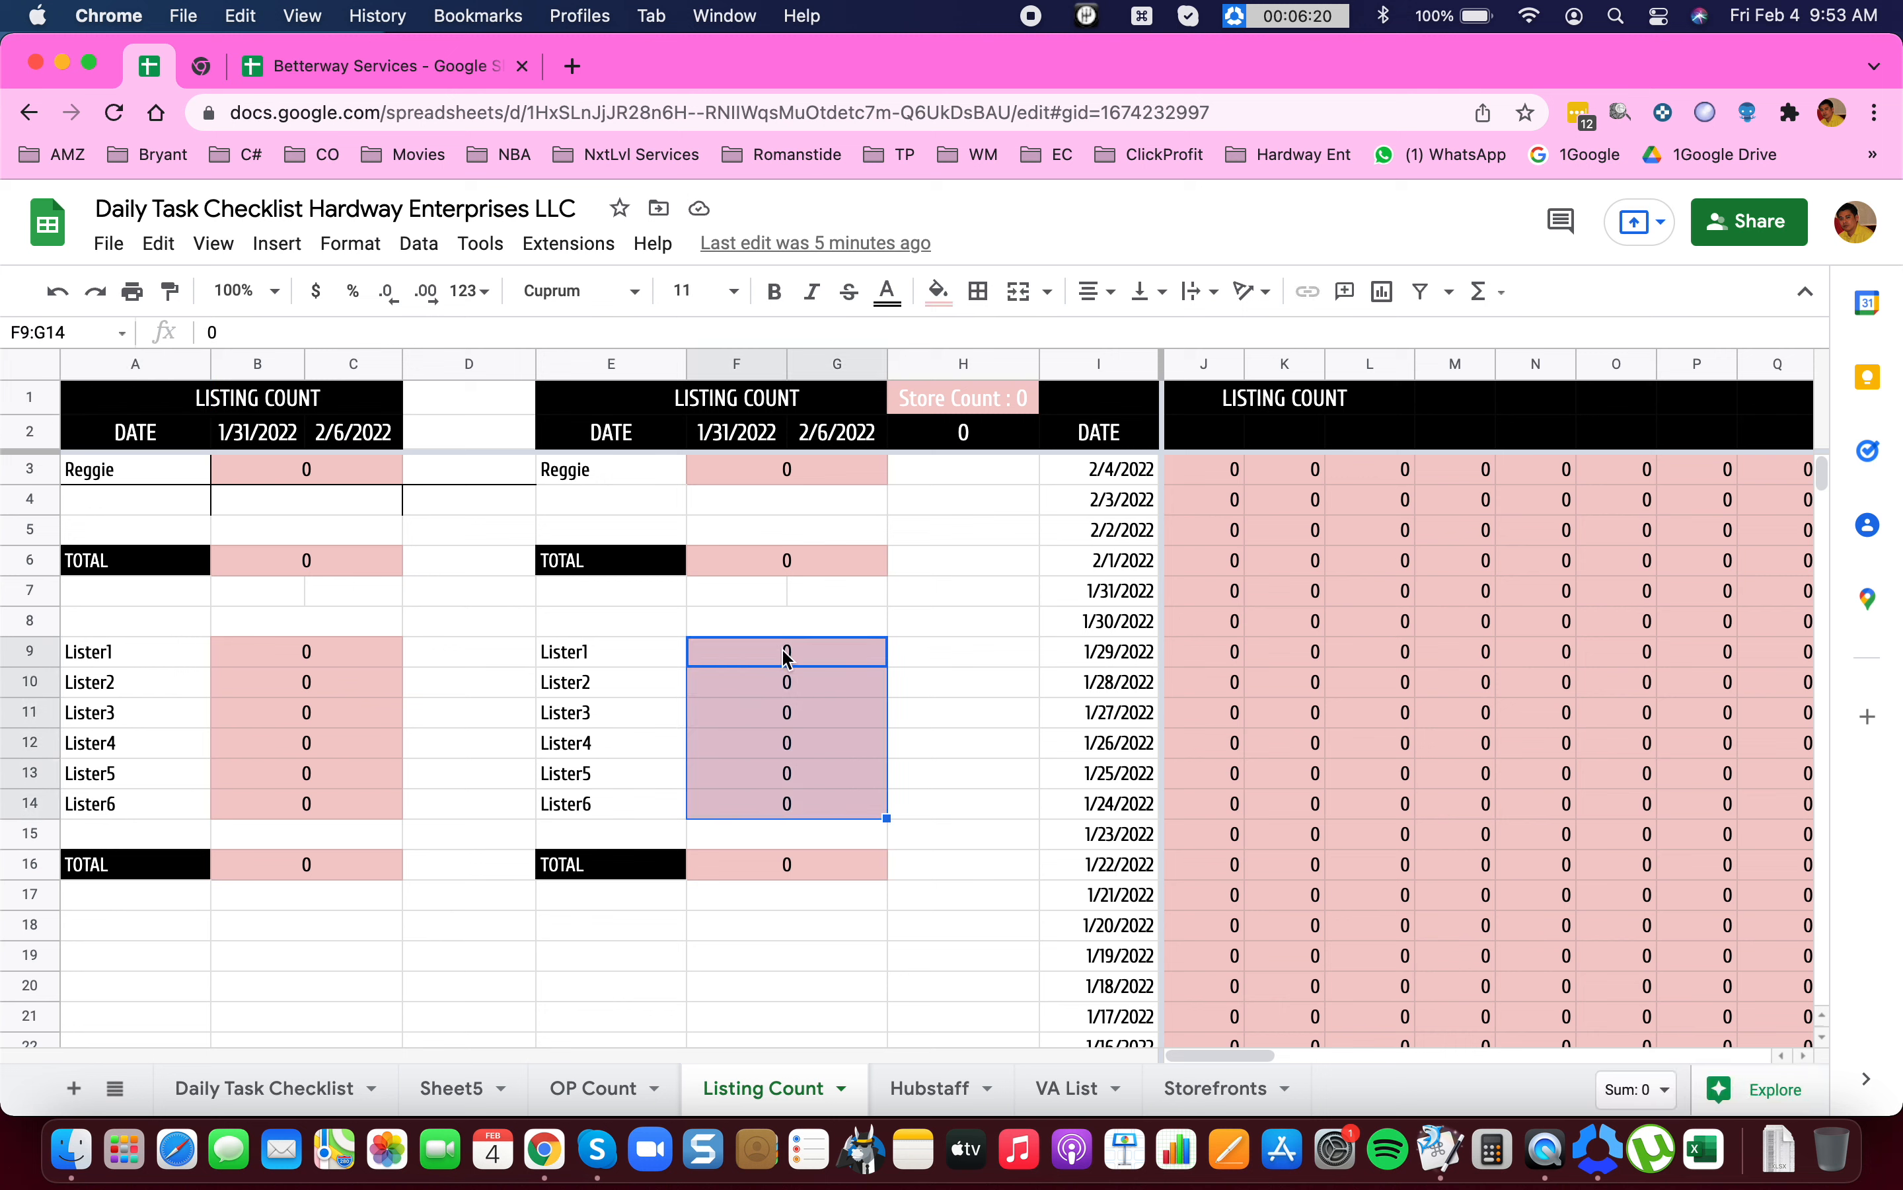
pyautogui.click(740, 441)
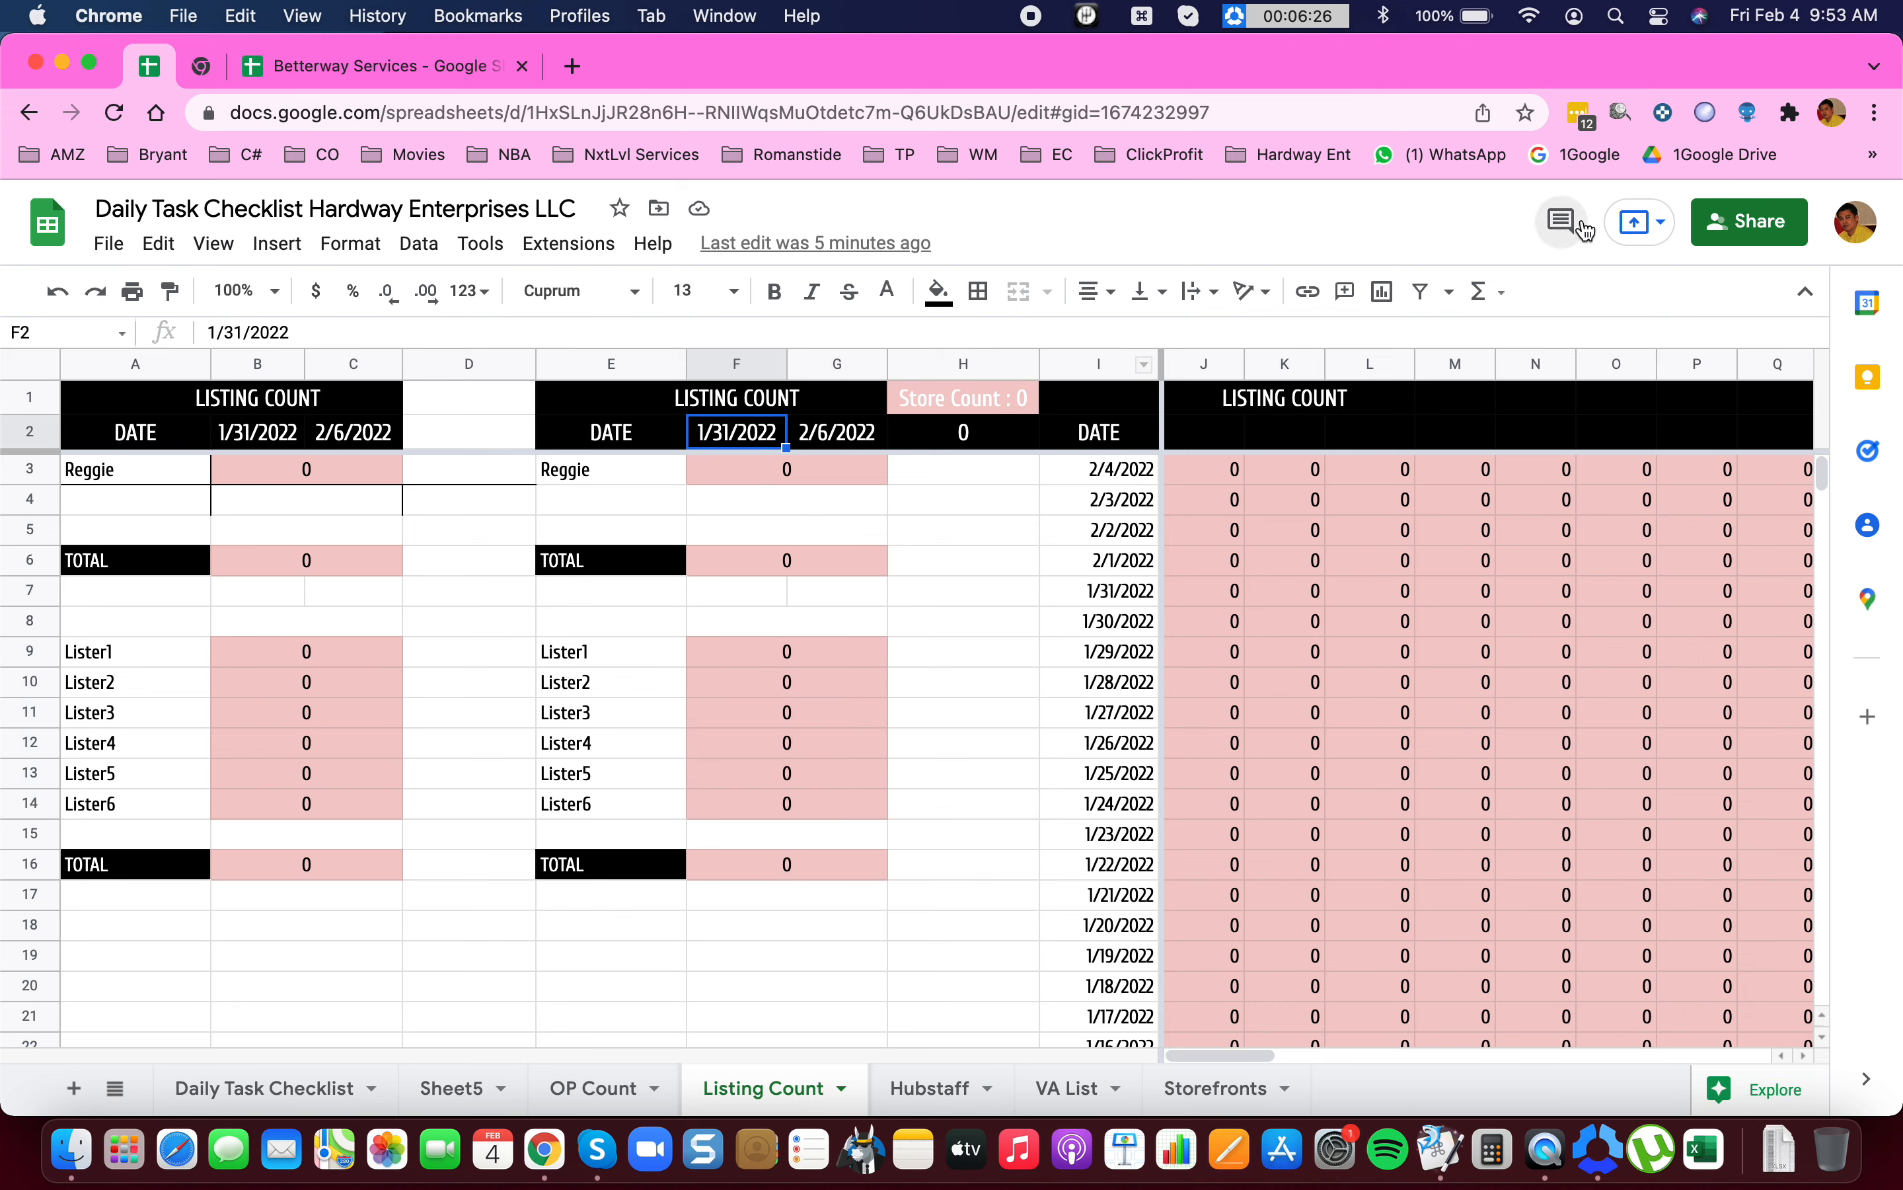
pyautogui.write('2/7')
pyautogui.press('Return')
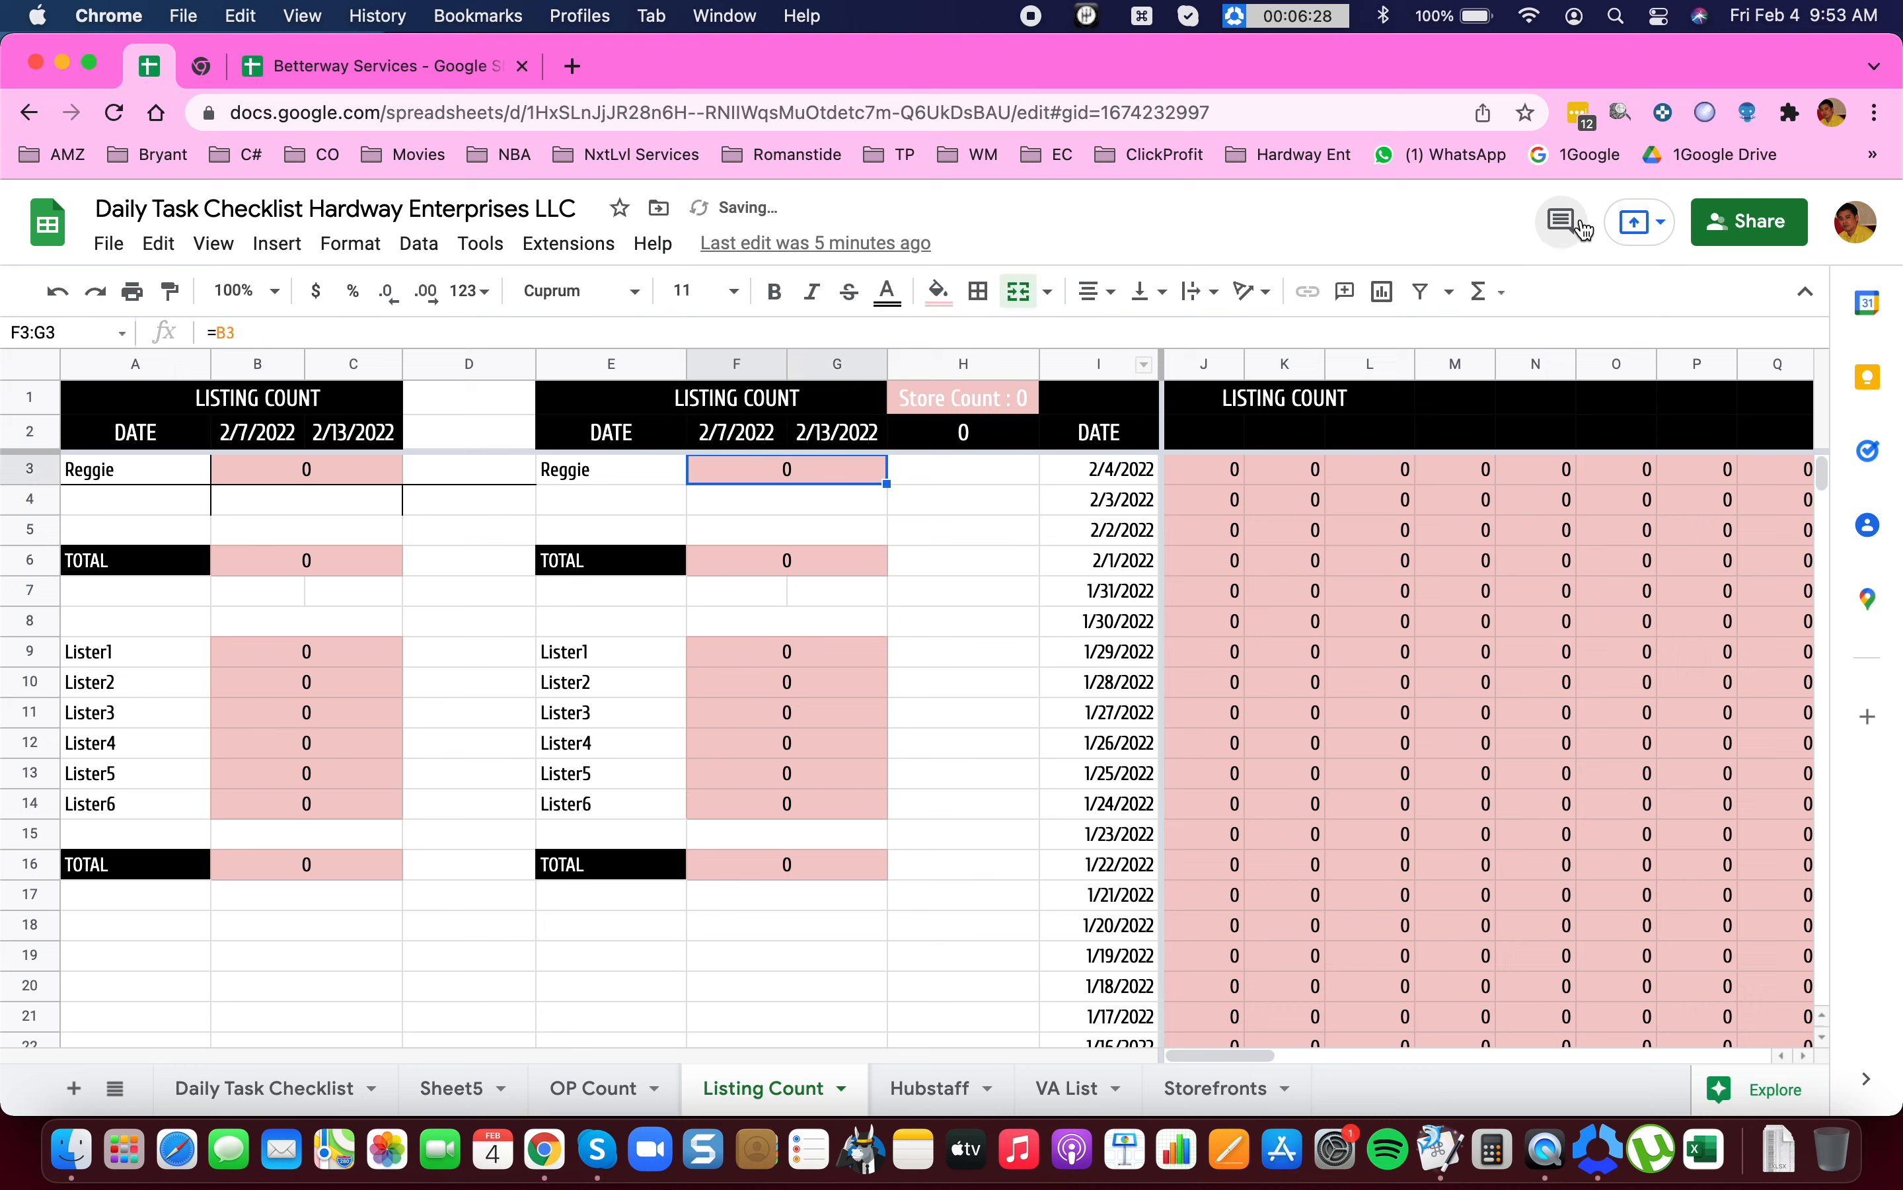
pyautogui.click(839, 447)
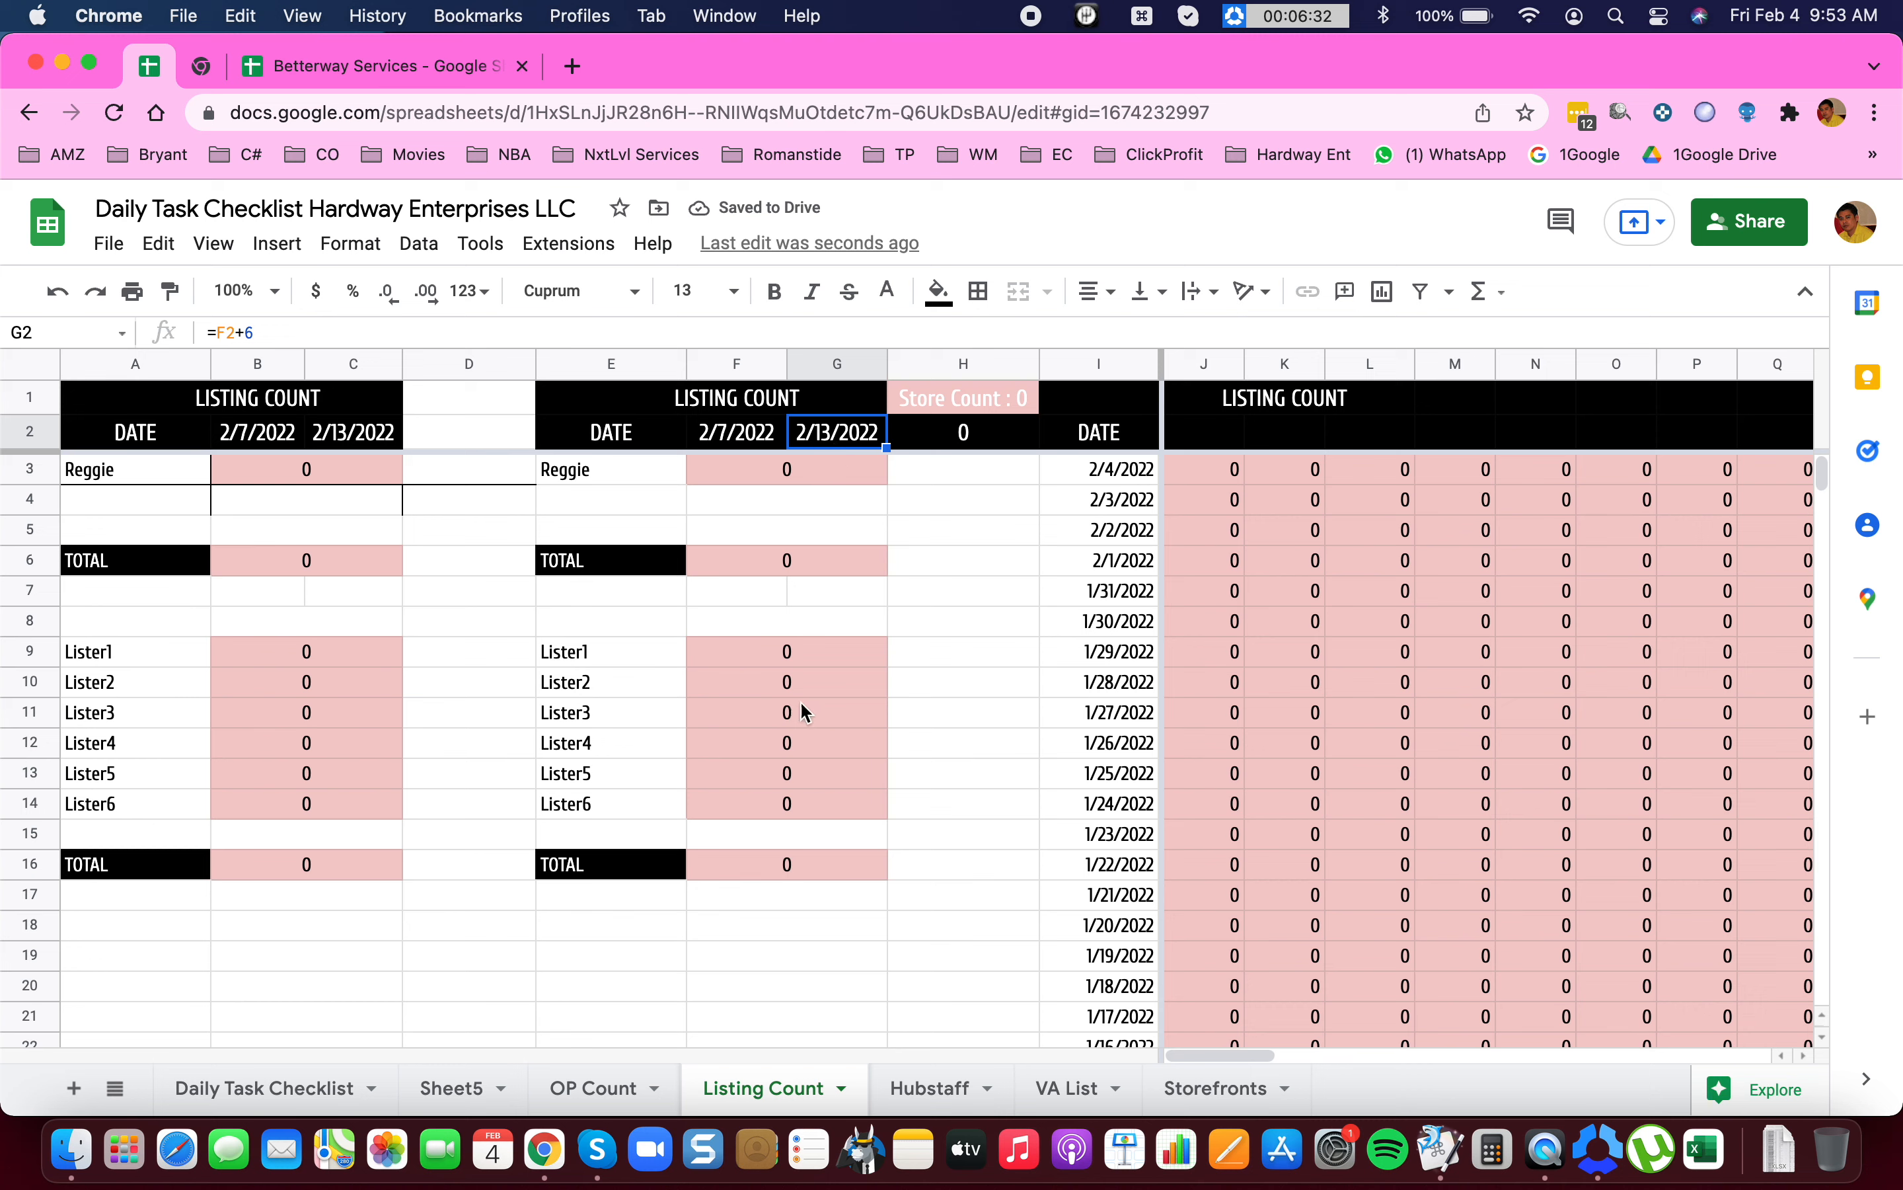
# Inspect the lister count formulas in the Listing Count sheet and compare them with the created date column in the Betterway Services spreadsheet.
pyautogui.moveTo(785, 654); pyautogui.dragTo(773, 818)
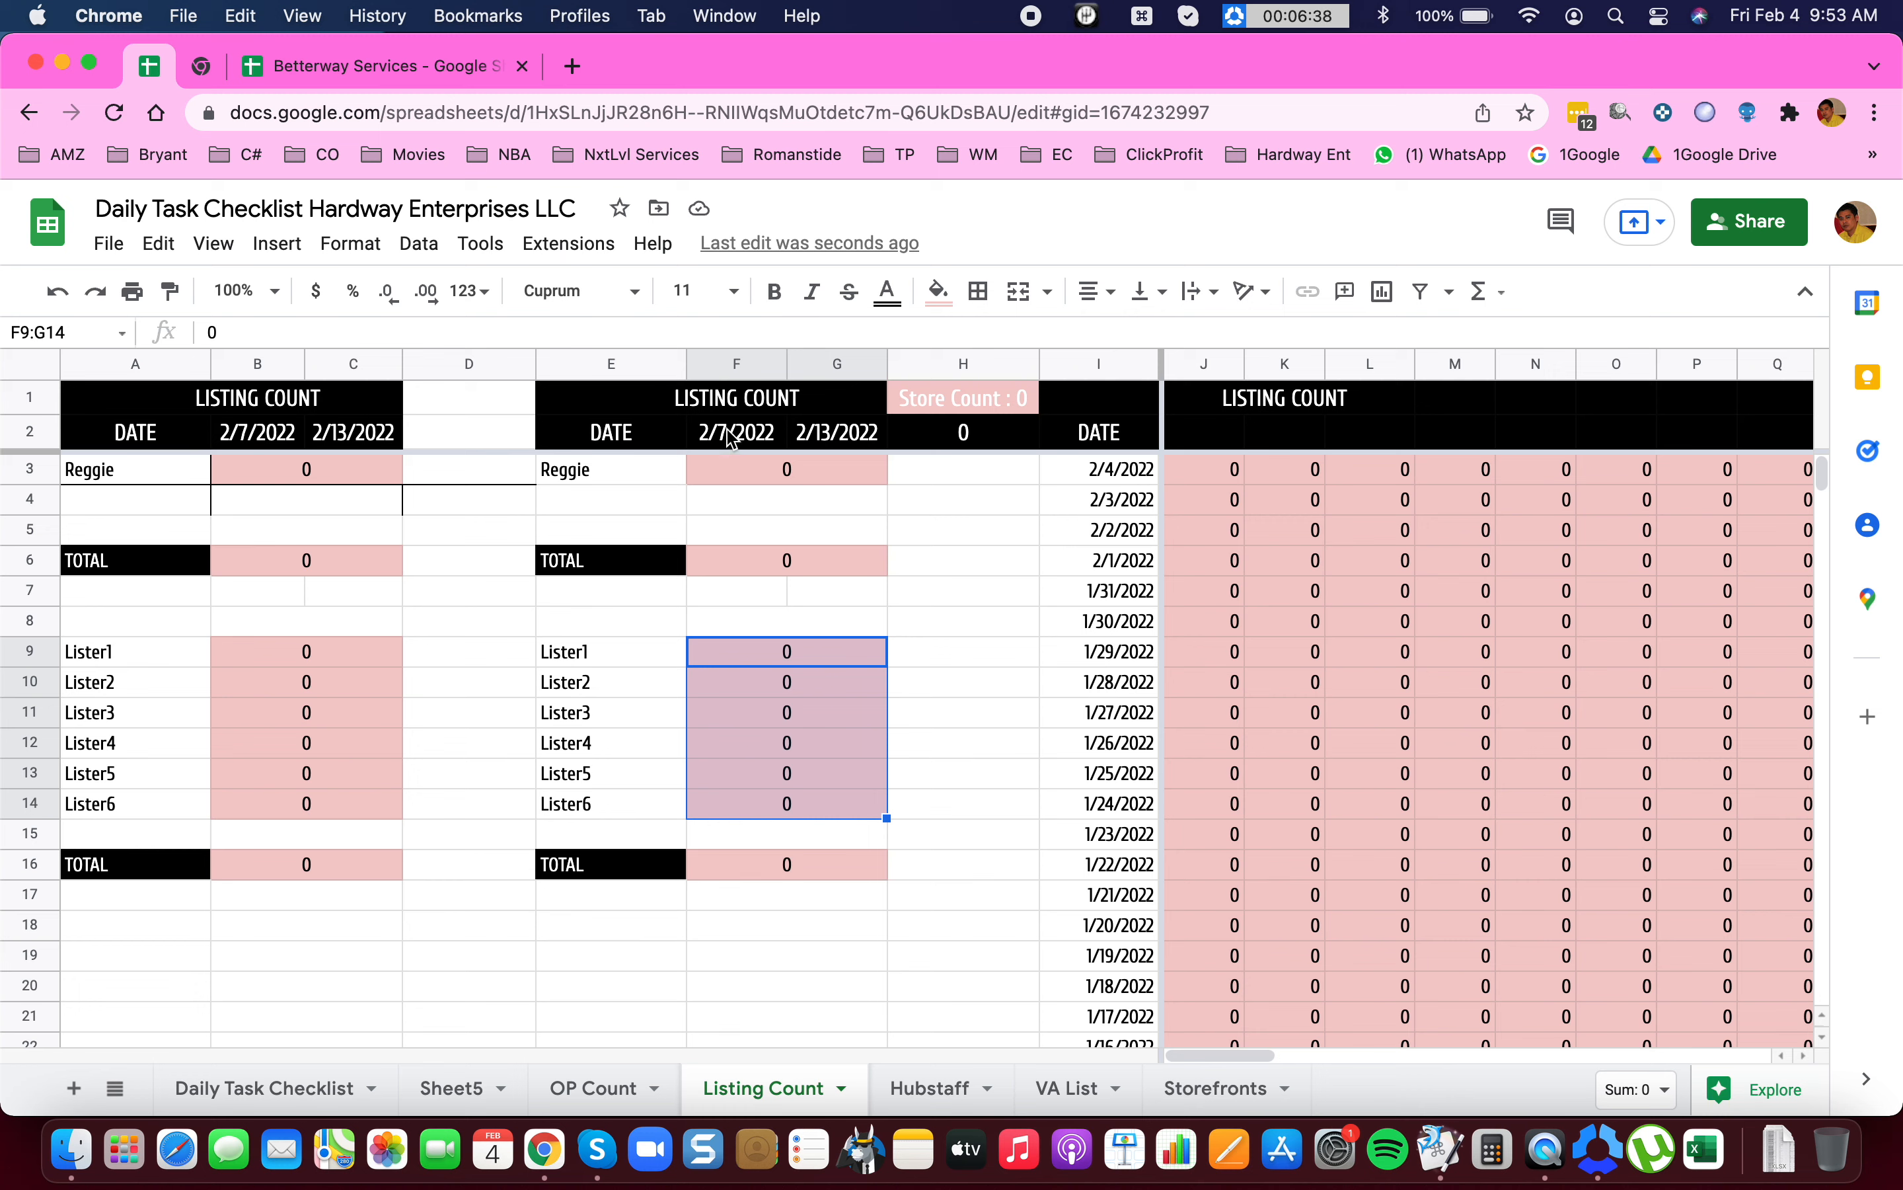
pyautogui.click(786, 660)
pyautogui.click(327, 657)
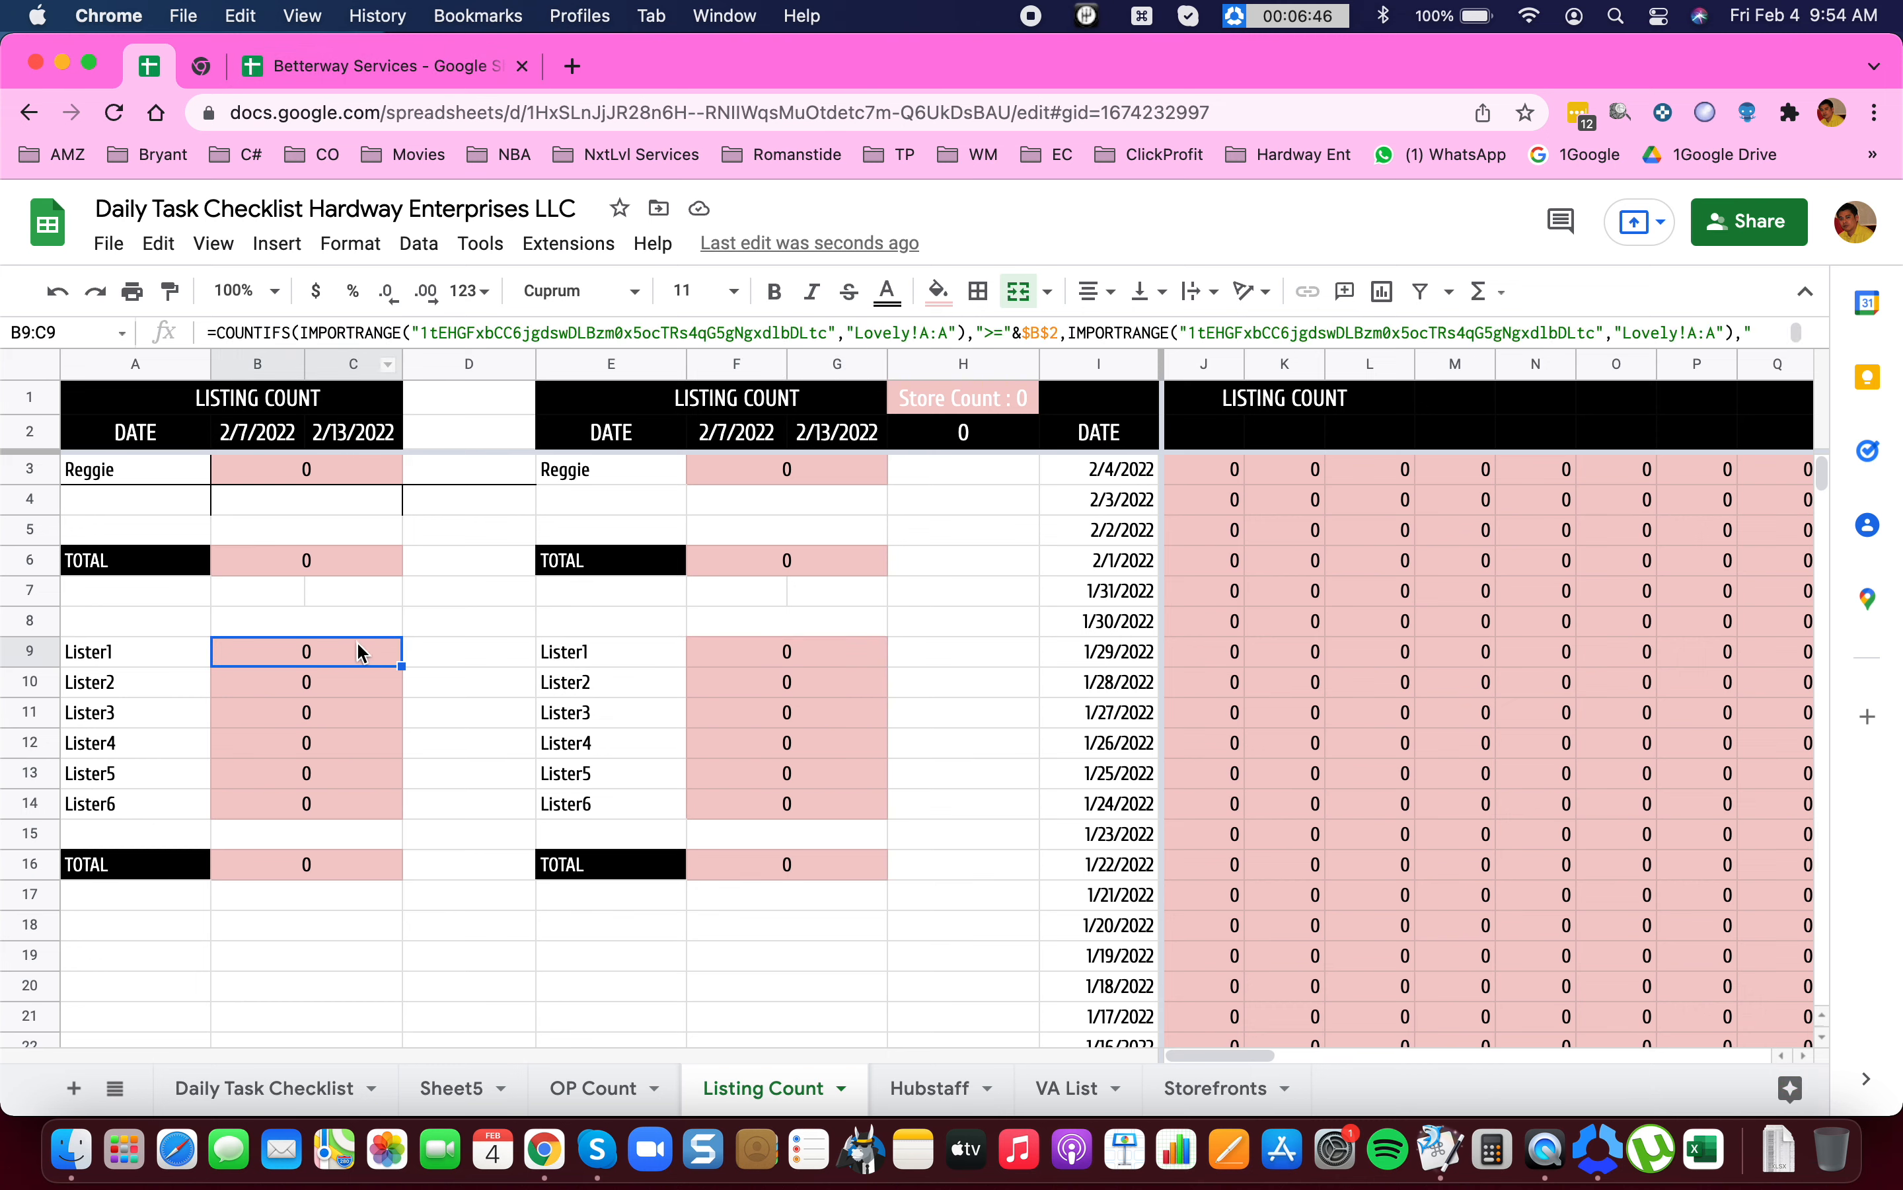
pyautogui.click(420, 78)
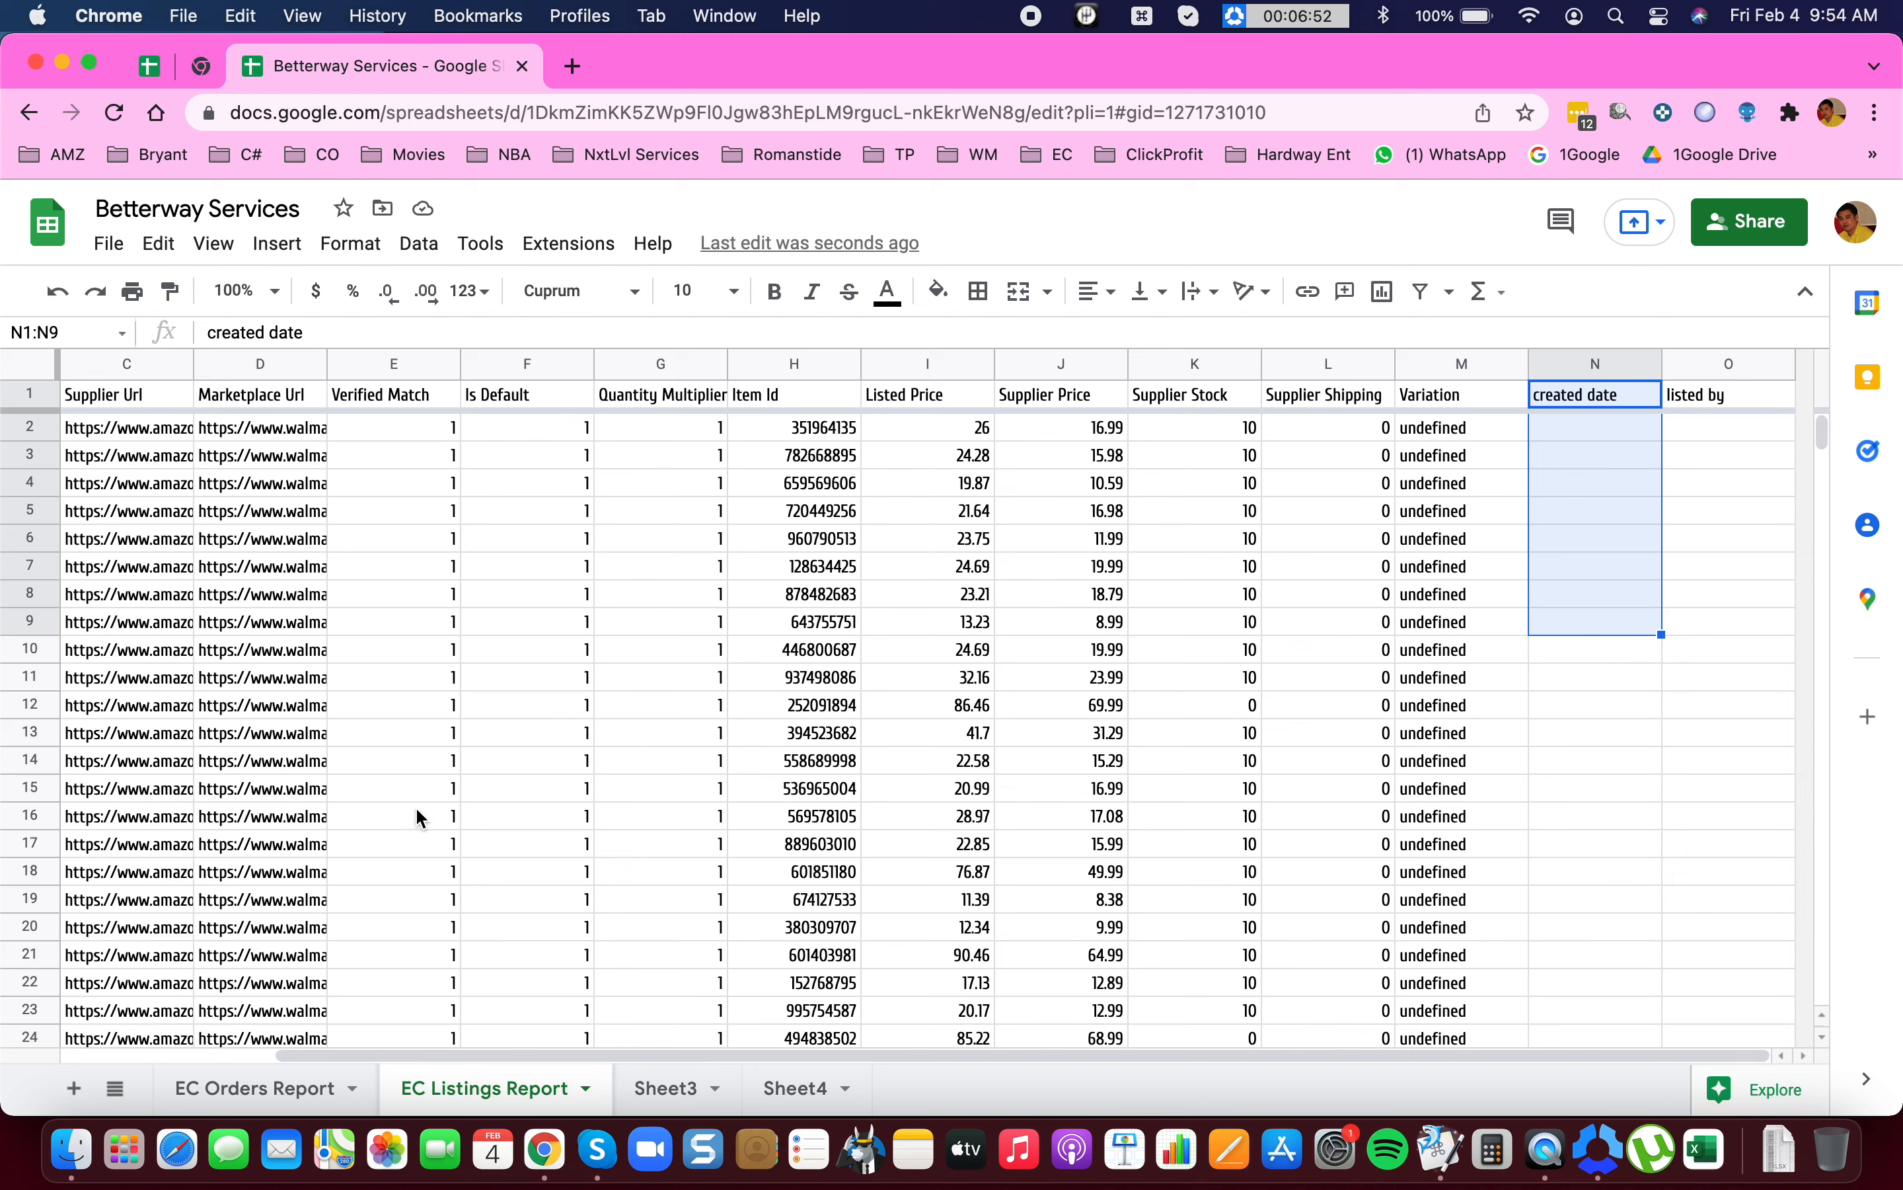
pyautogui.click(154, 80)
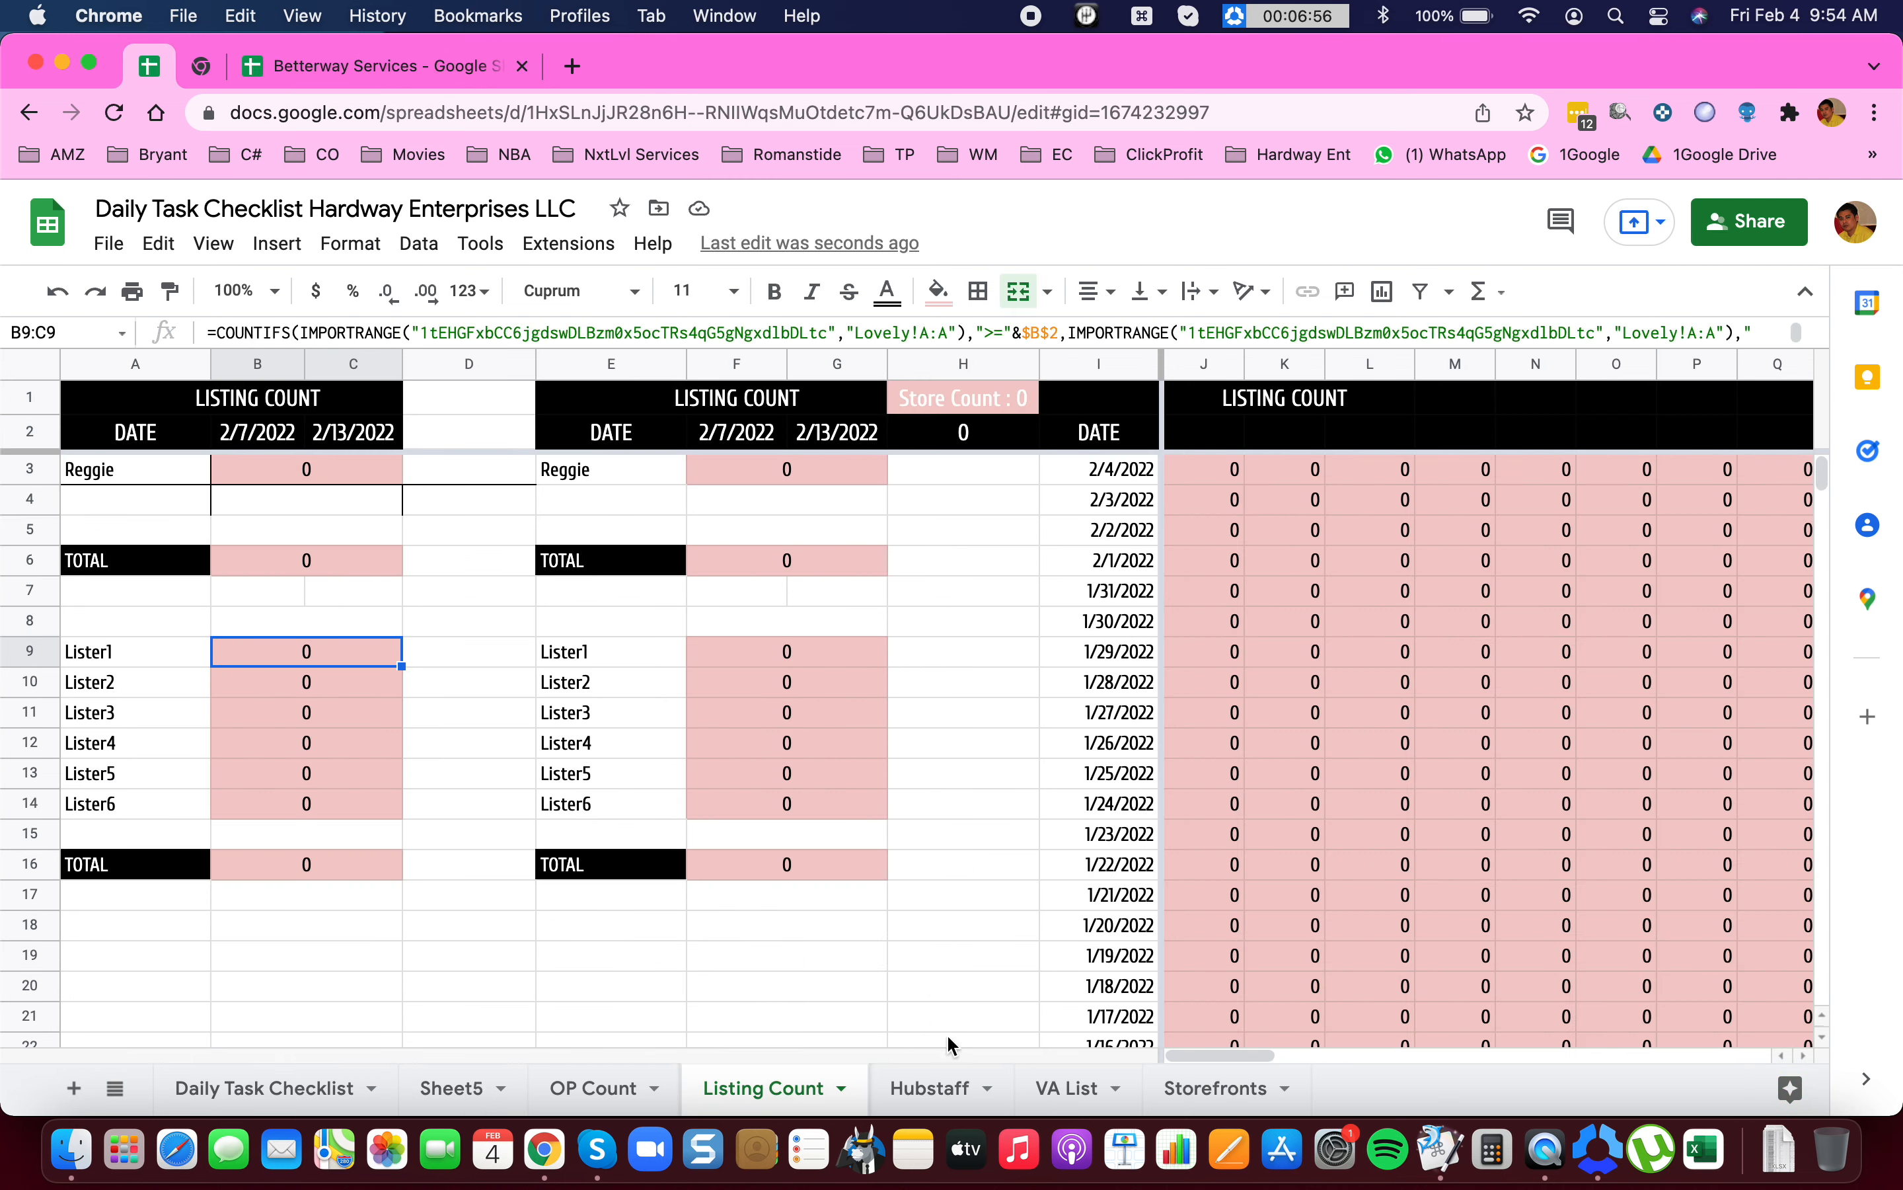
# Open the Hubstaff sheet of the Daily Task Checklist and examine its Listing Count, Orders Count and OP Count columns.
pyautogui.click(930, 1098)
pyautogui.click(1494, 633)
pyautogui.press('super+Right')
pyautogui.press('super+Right')
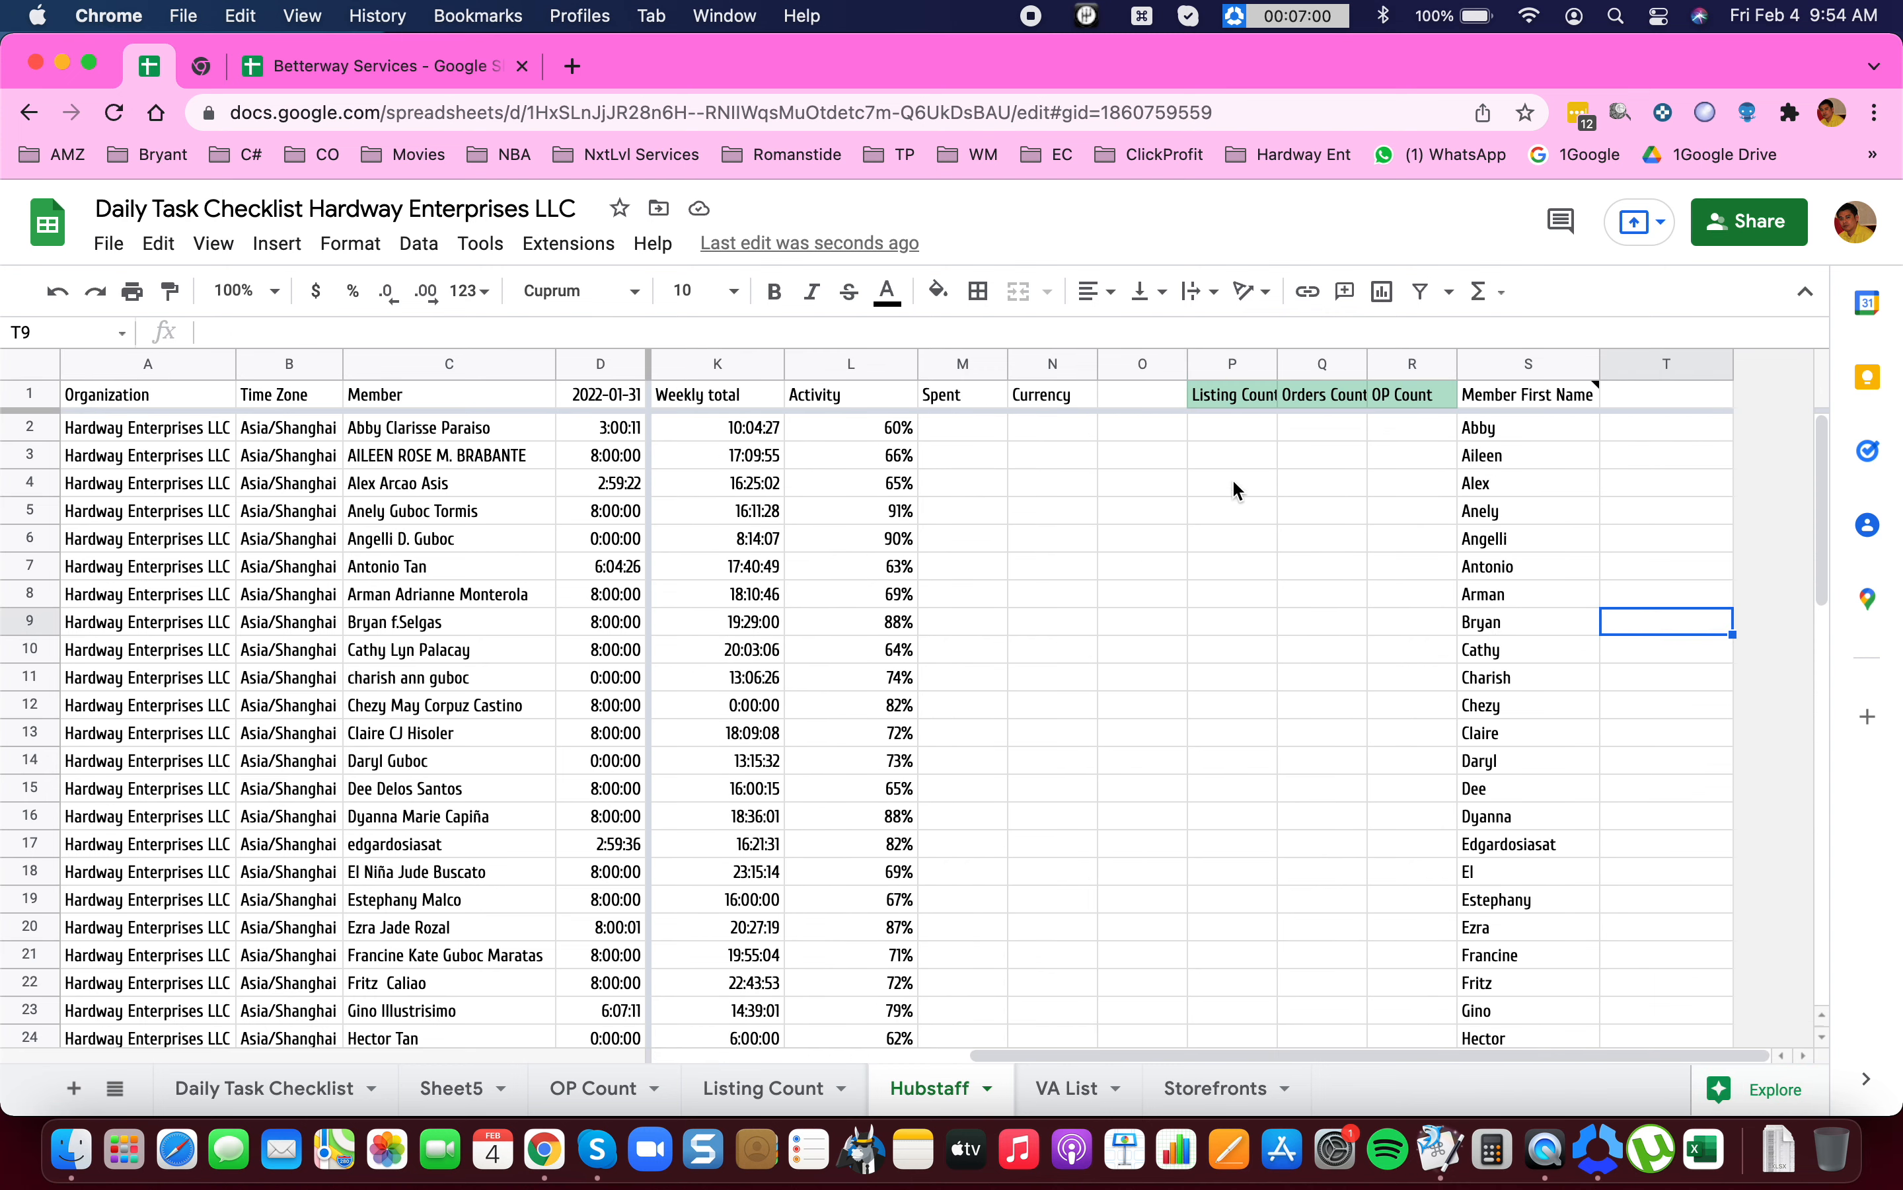
pyautogui.moveTo(1242, 425); pyautogui.dragTo(1341, 621)
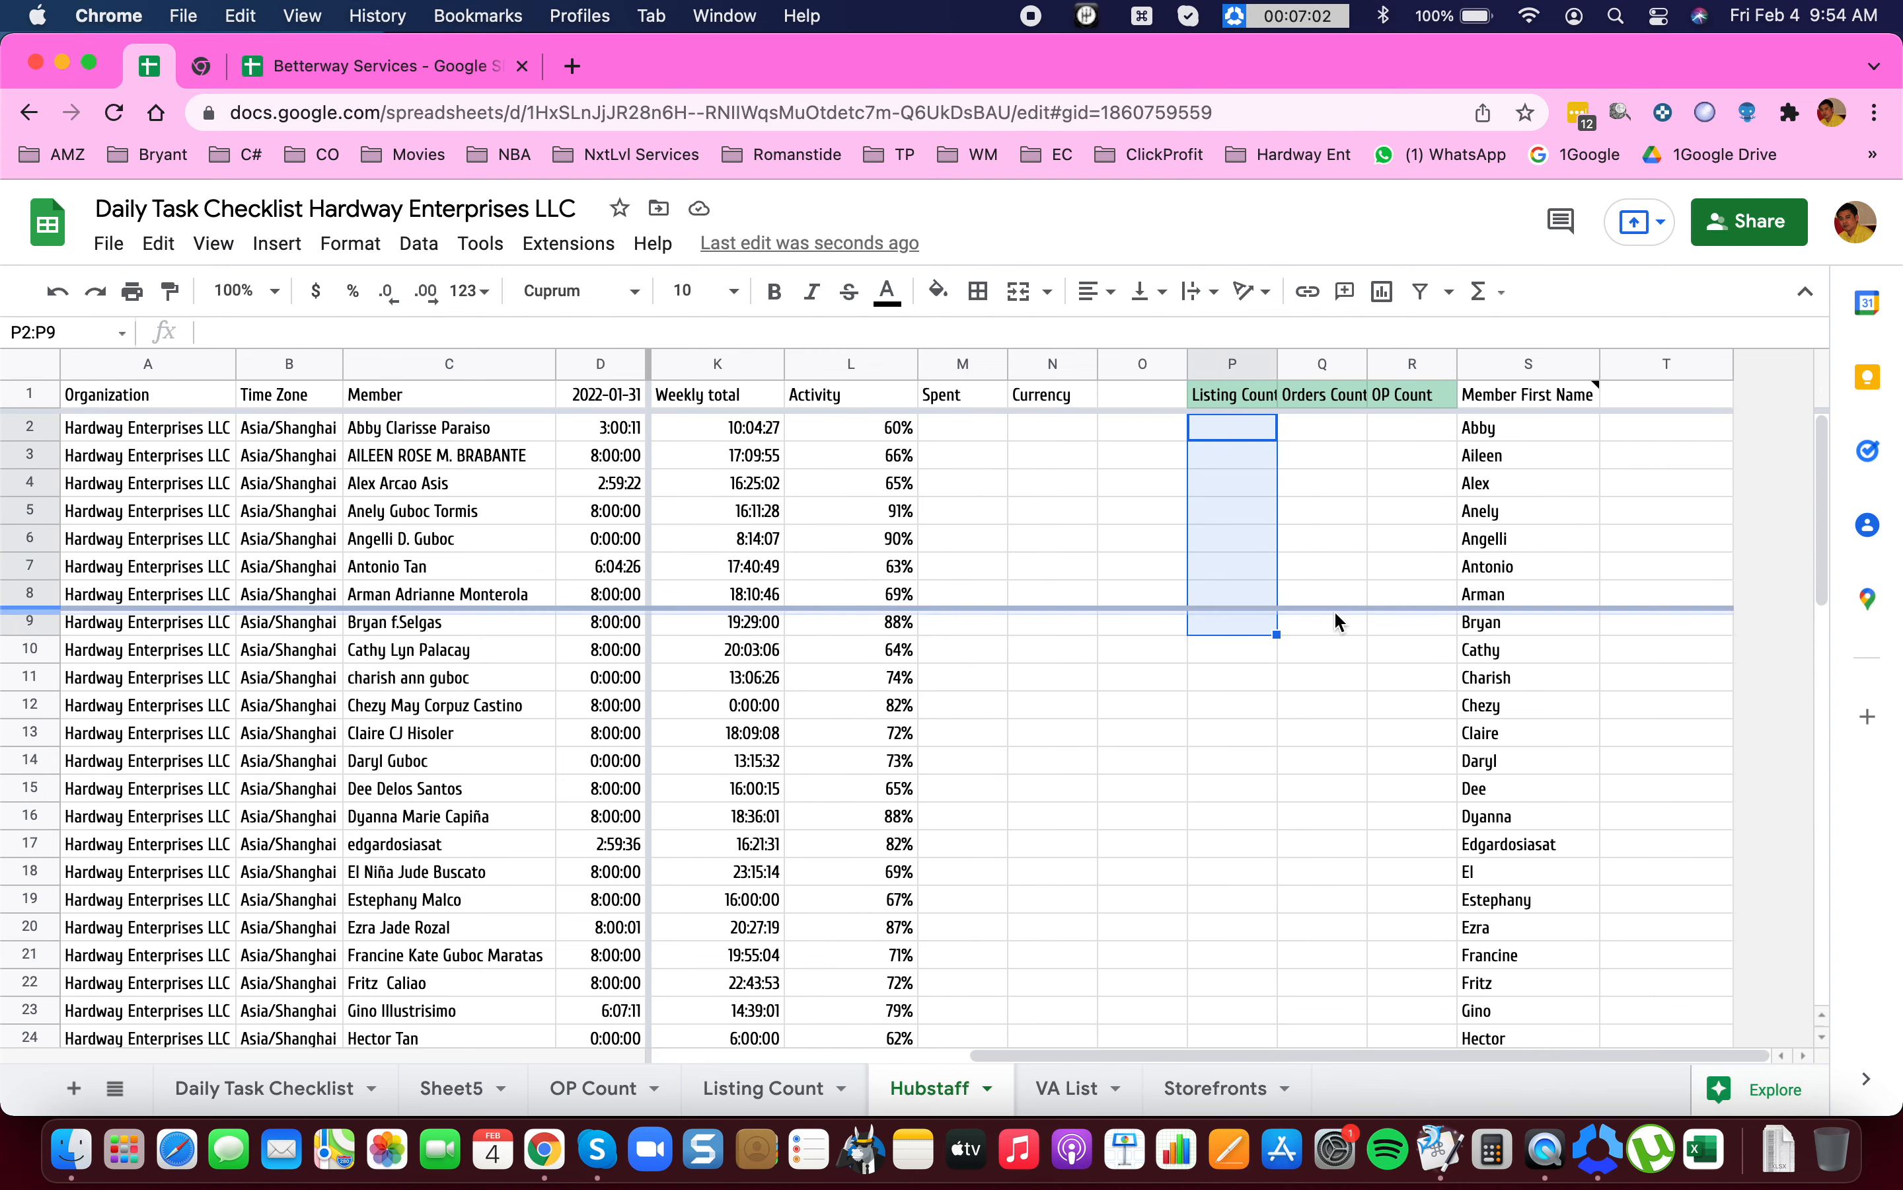
pyautogui.click(1319, 443)
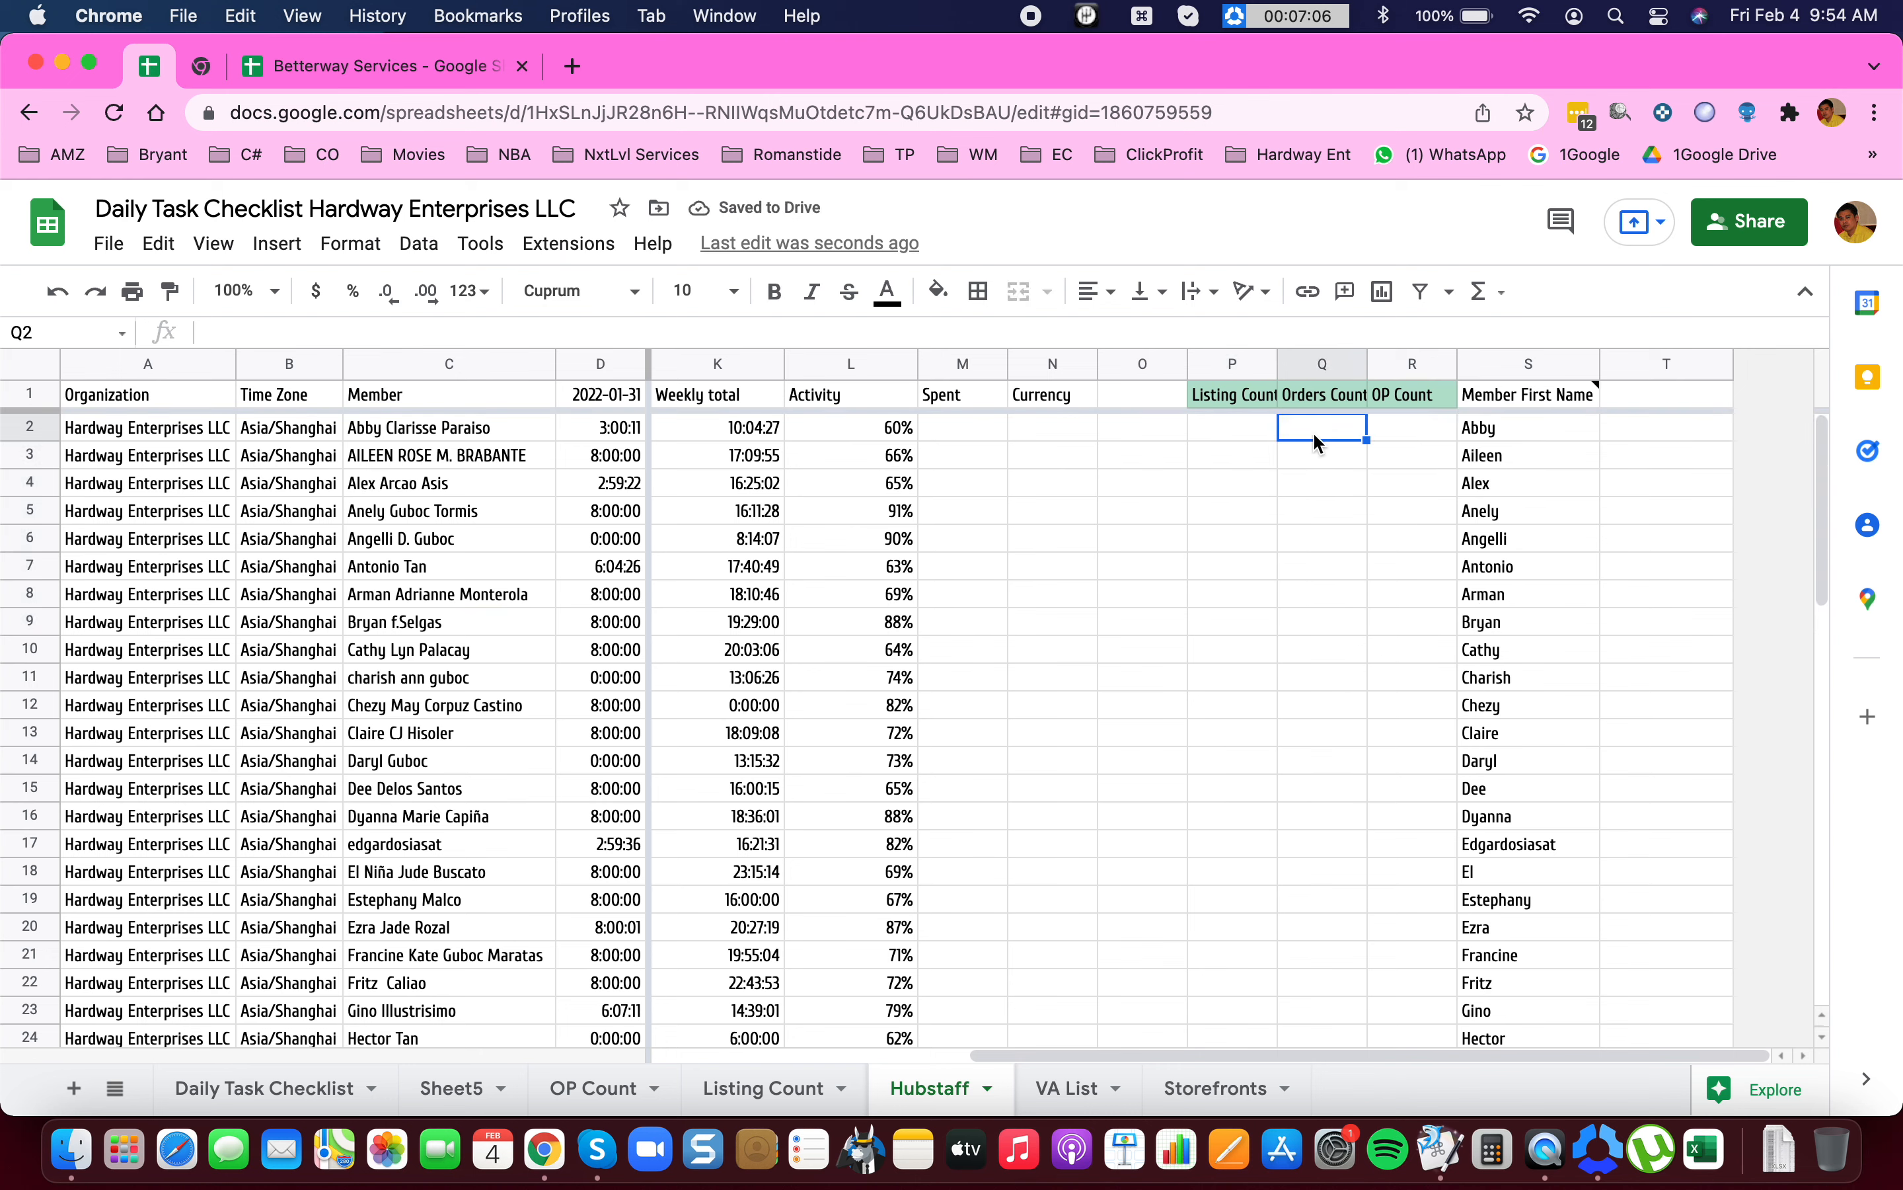
pyautogui.click(1323, 401)
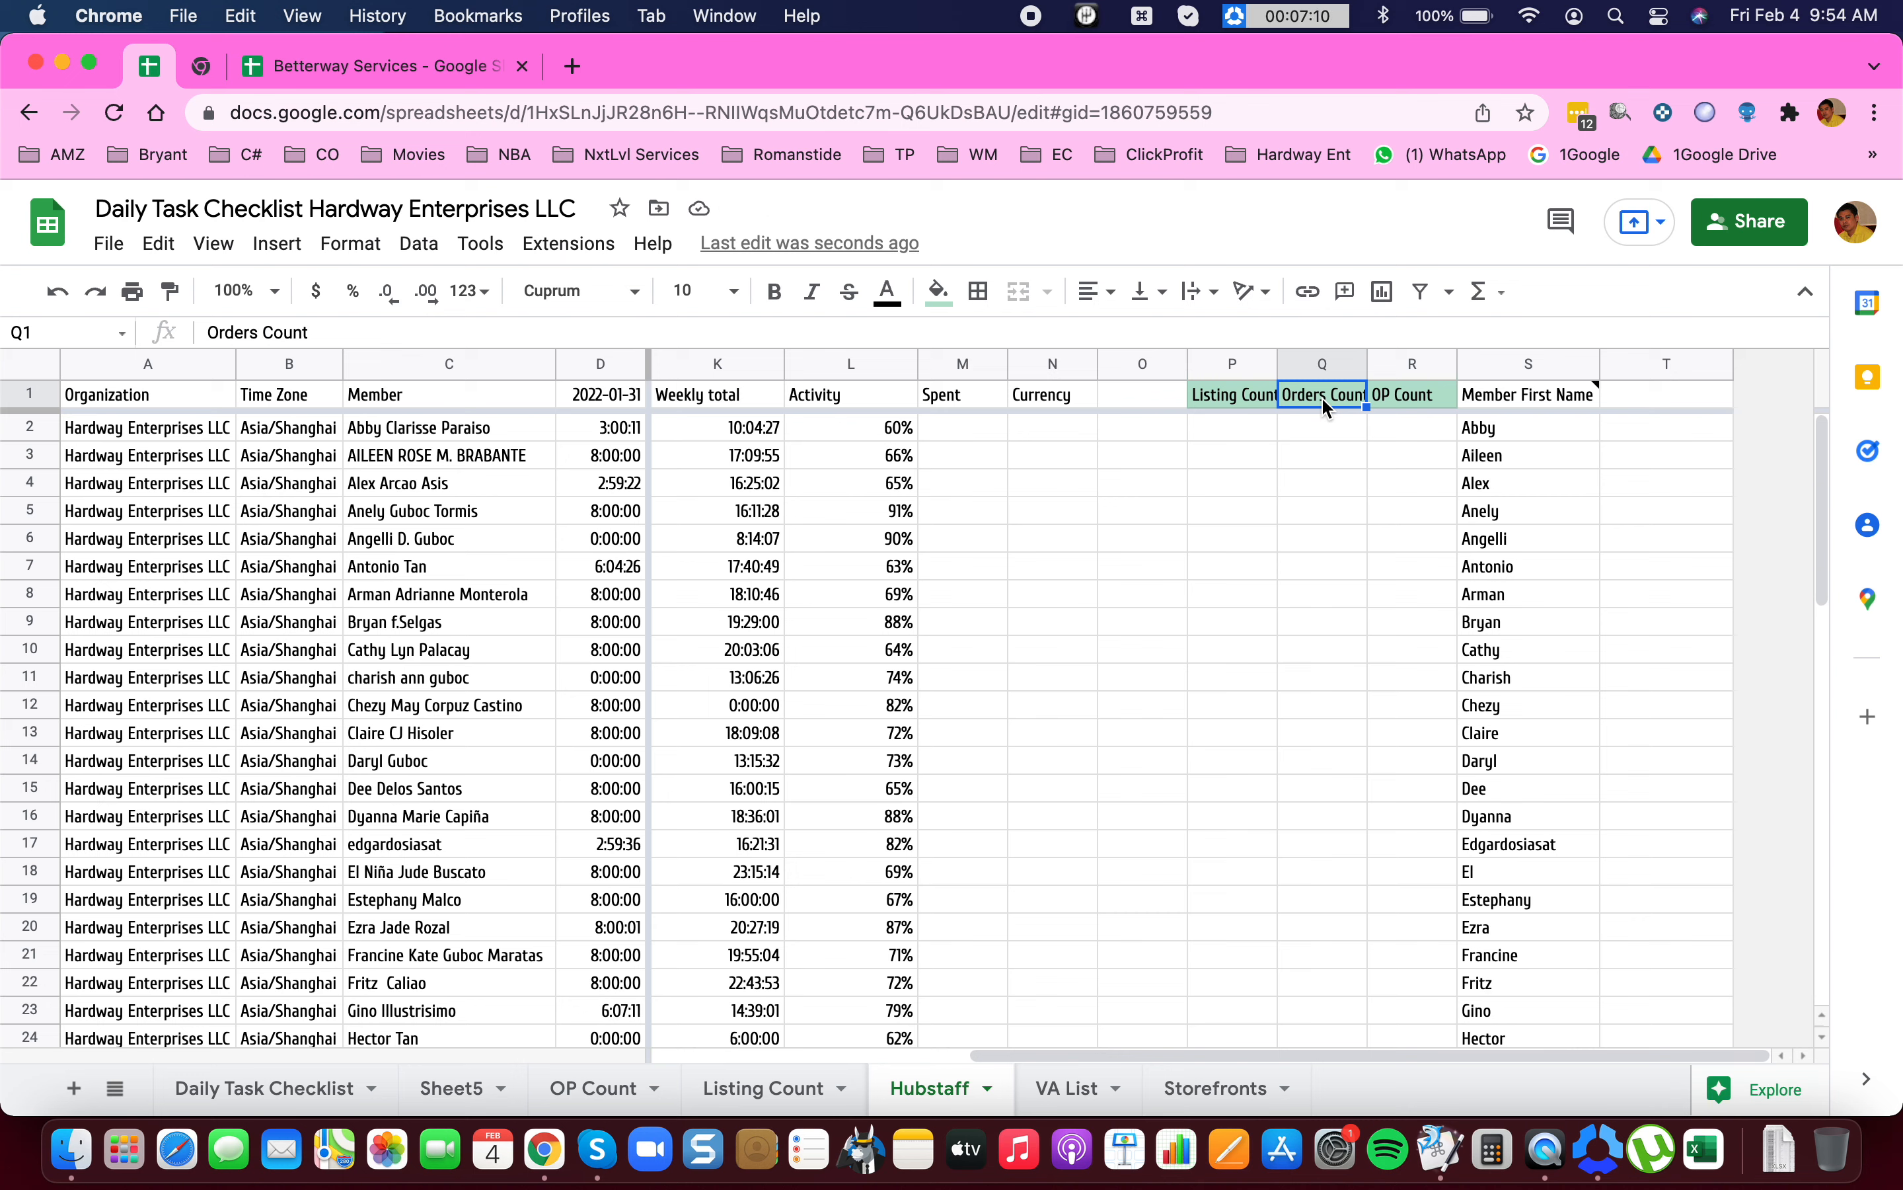
pyautogui.click(1394, 393)
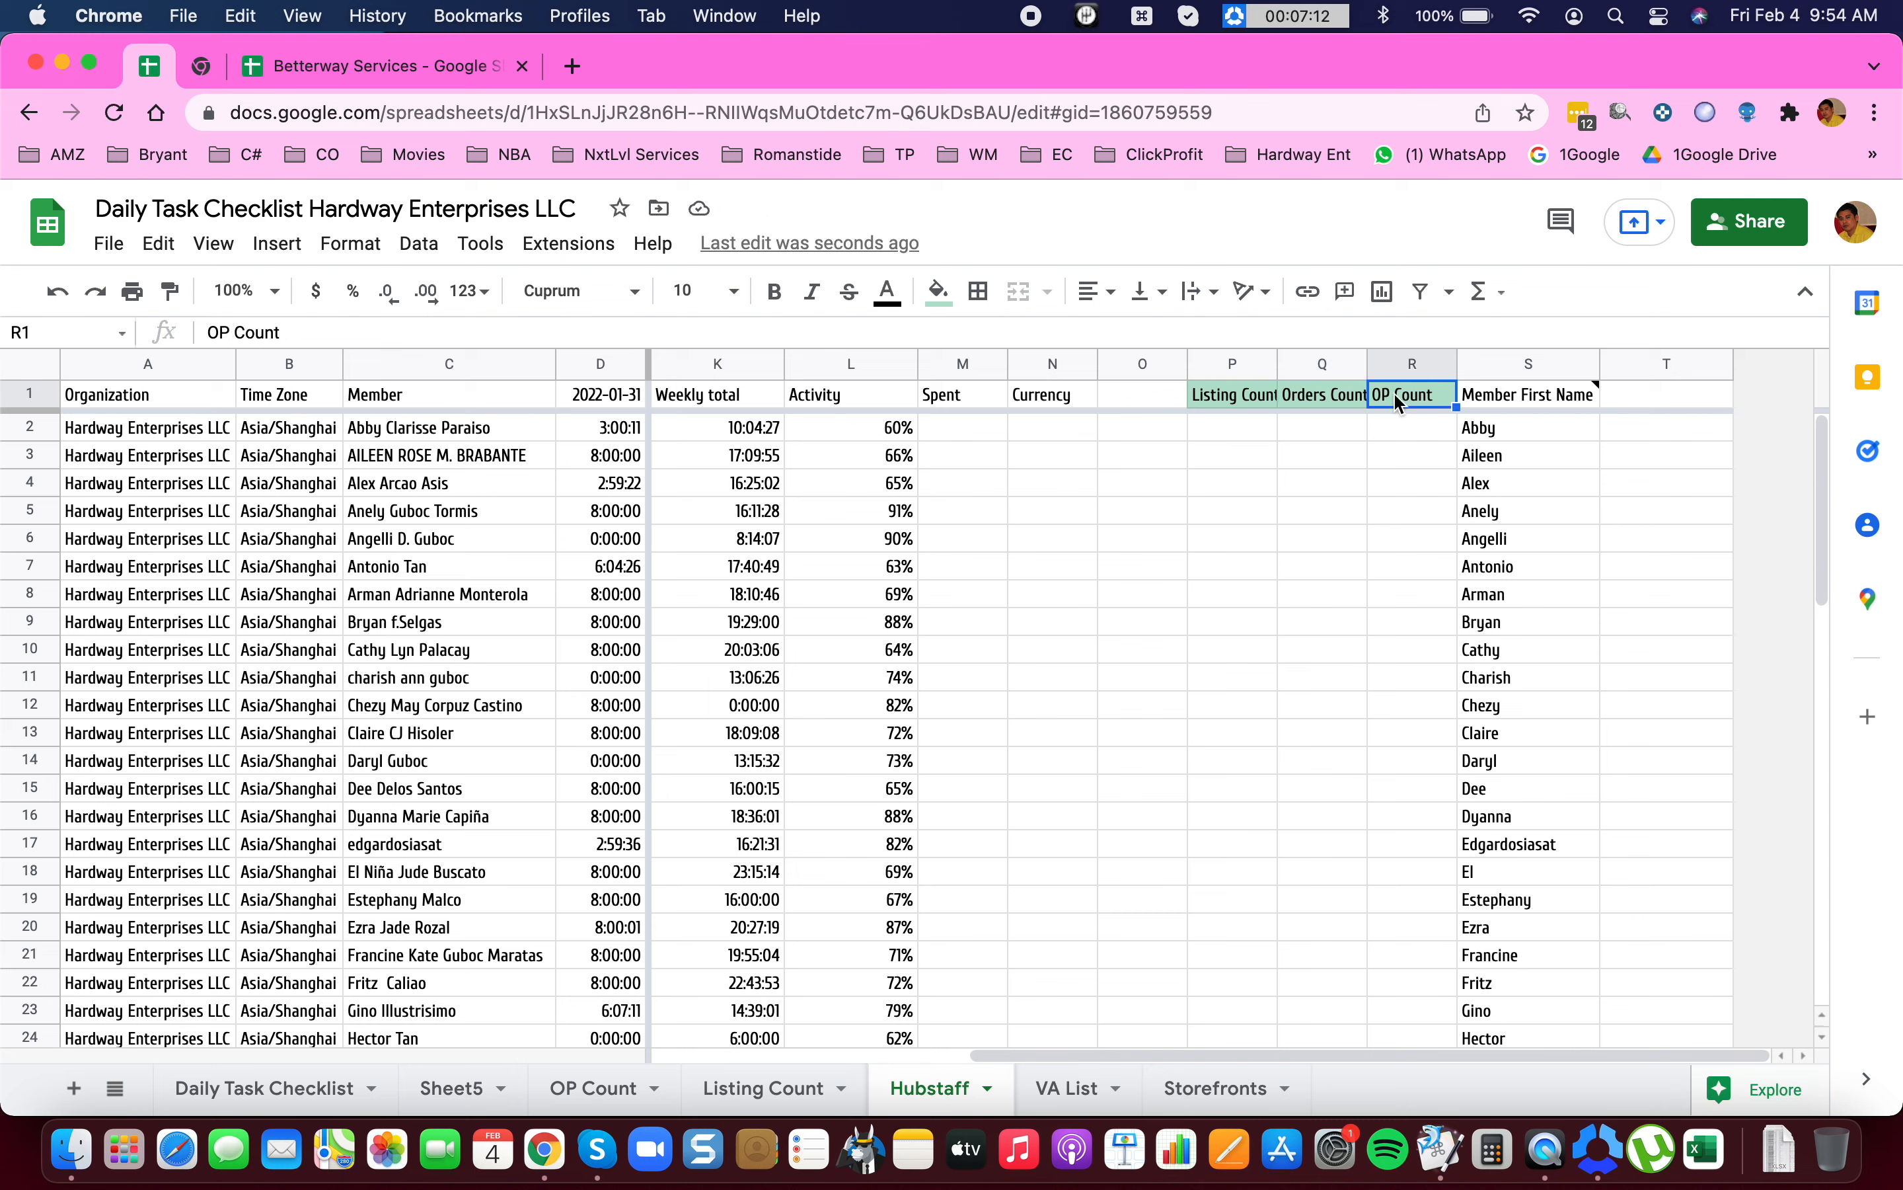
pyautogui.click(1394, 419)
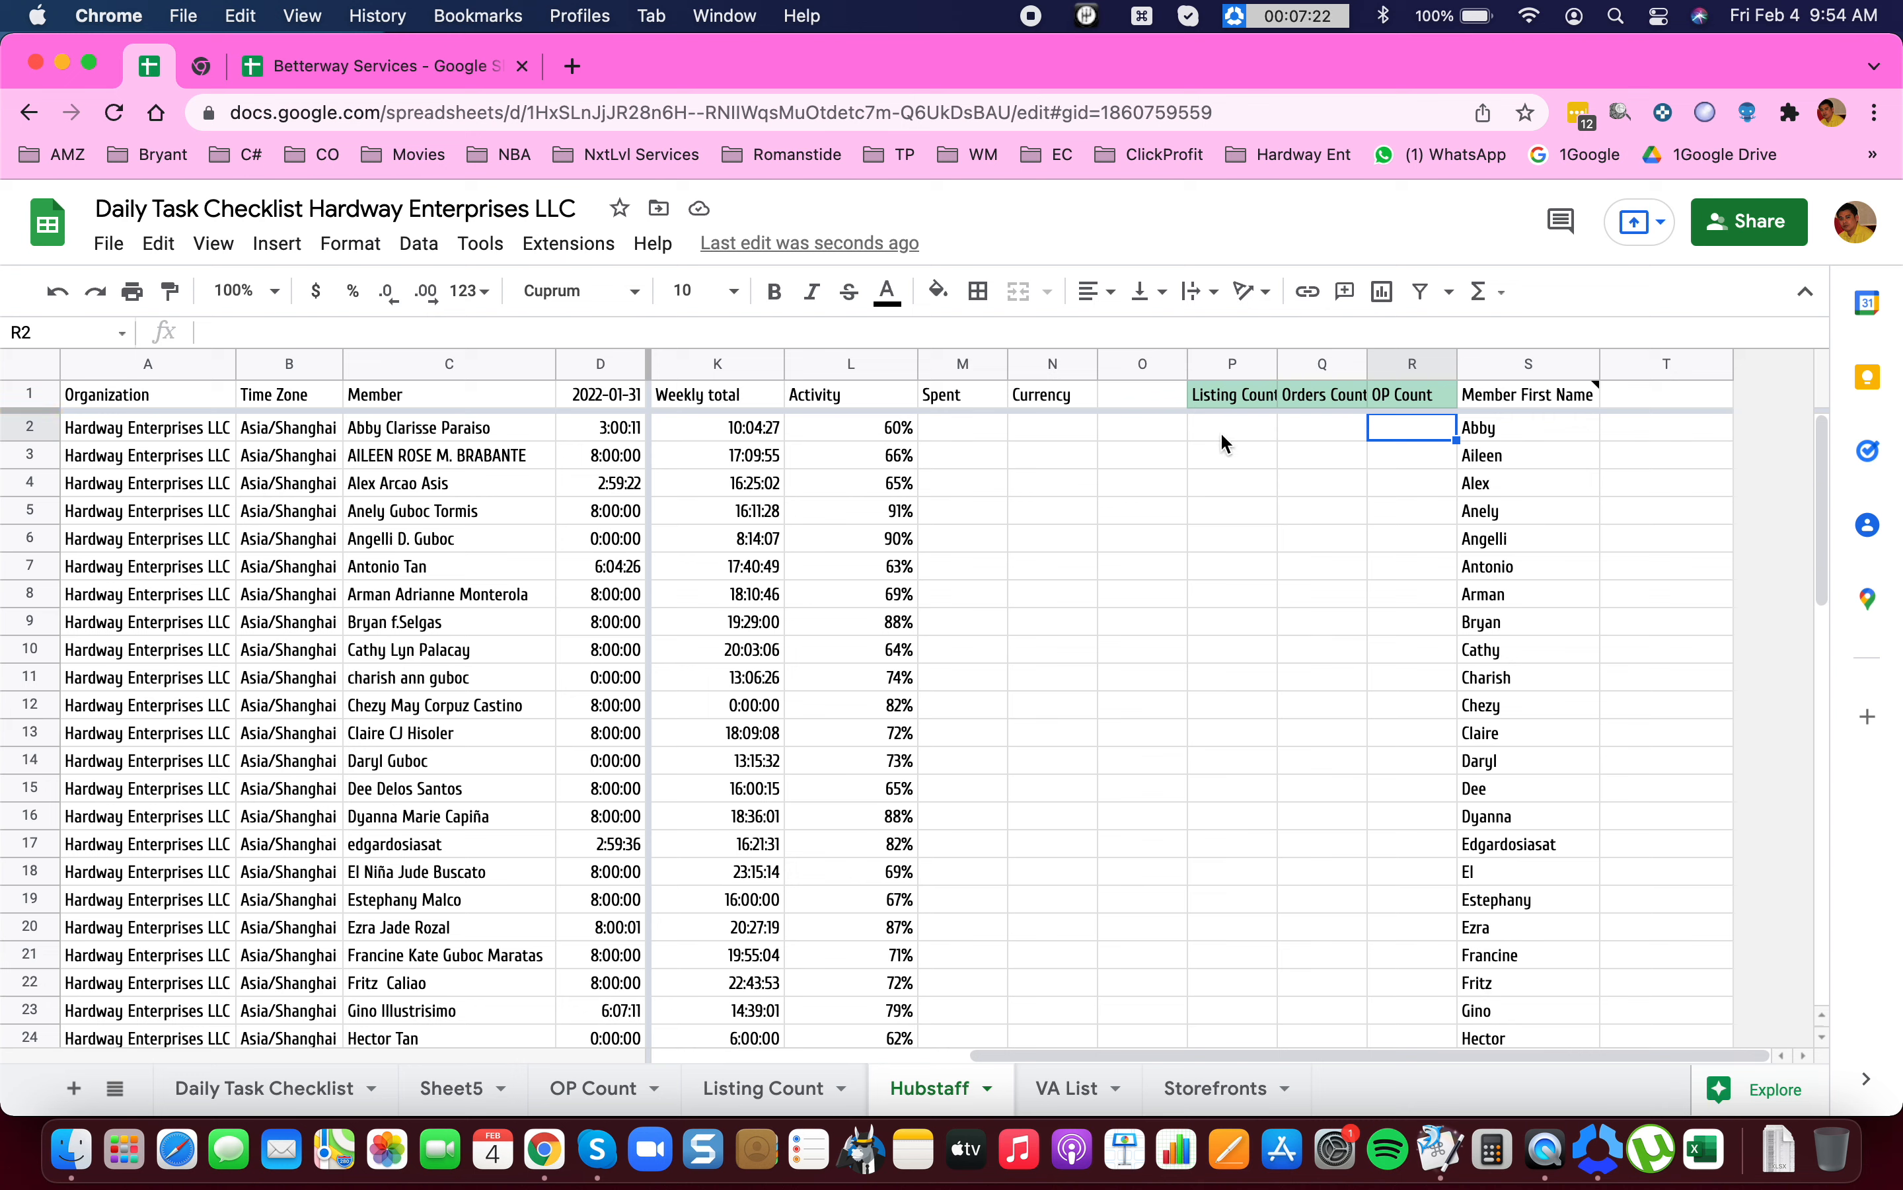
# Examine the blank count cells beside the members' Activity values in the Hubstaff sheet.
pyautogui.moveTo(1222, 442); pyautogui.dragTo(1324, 742)
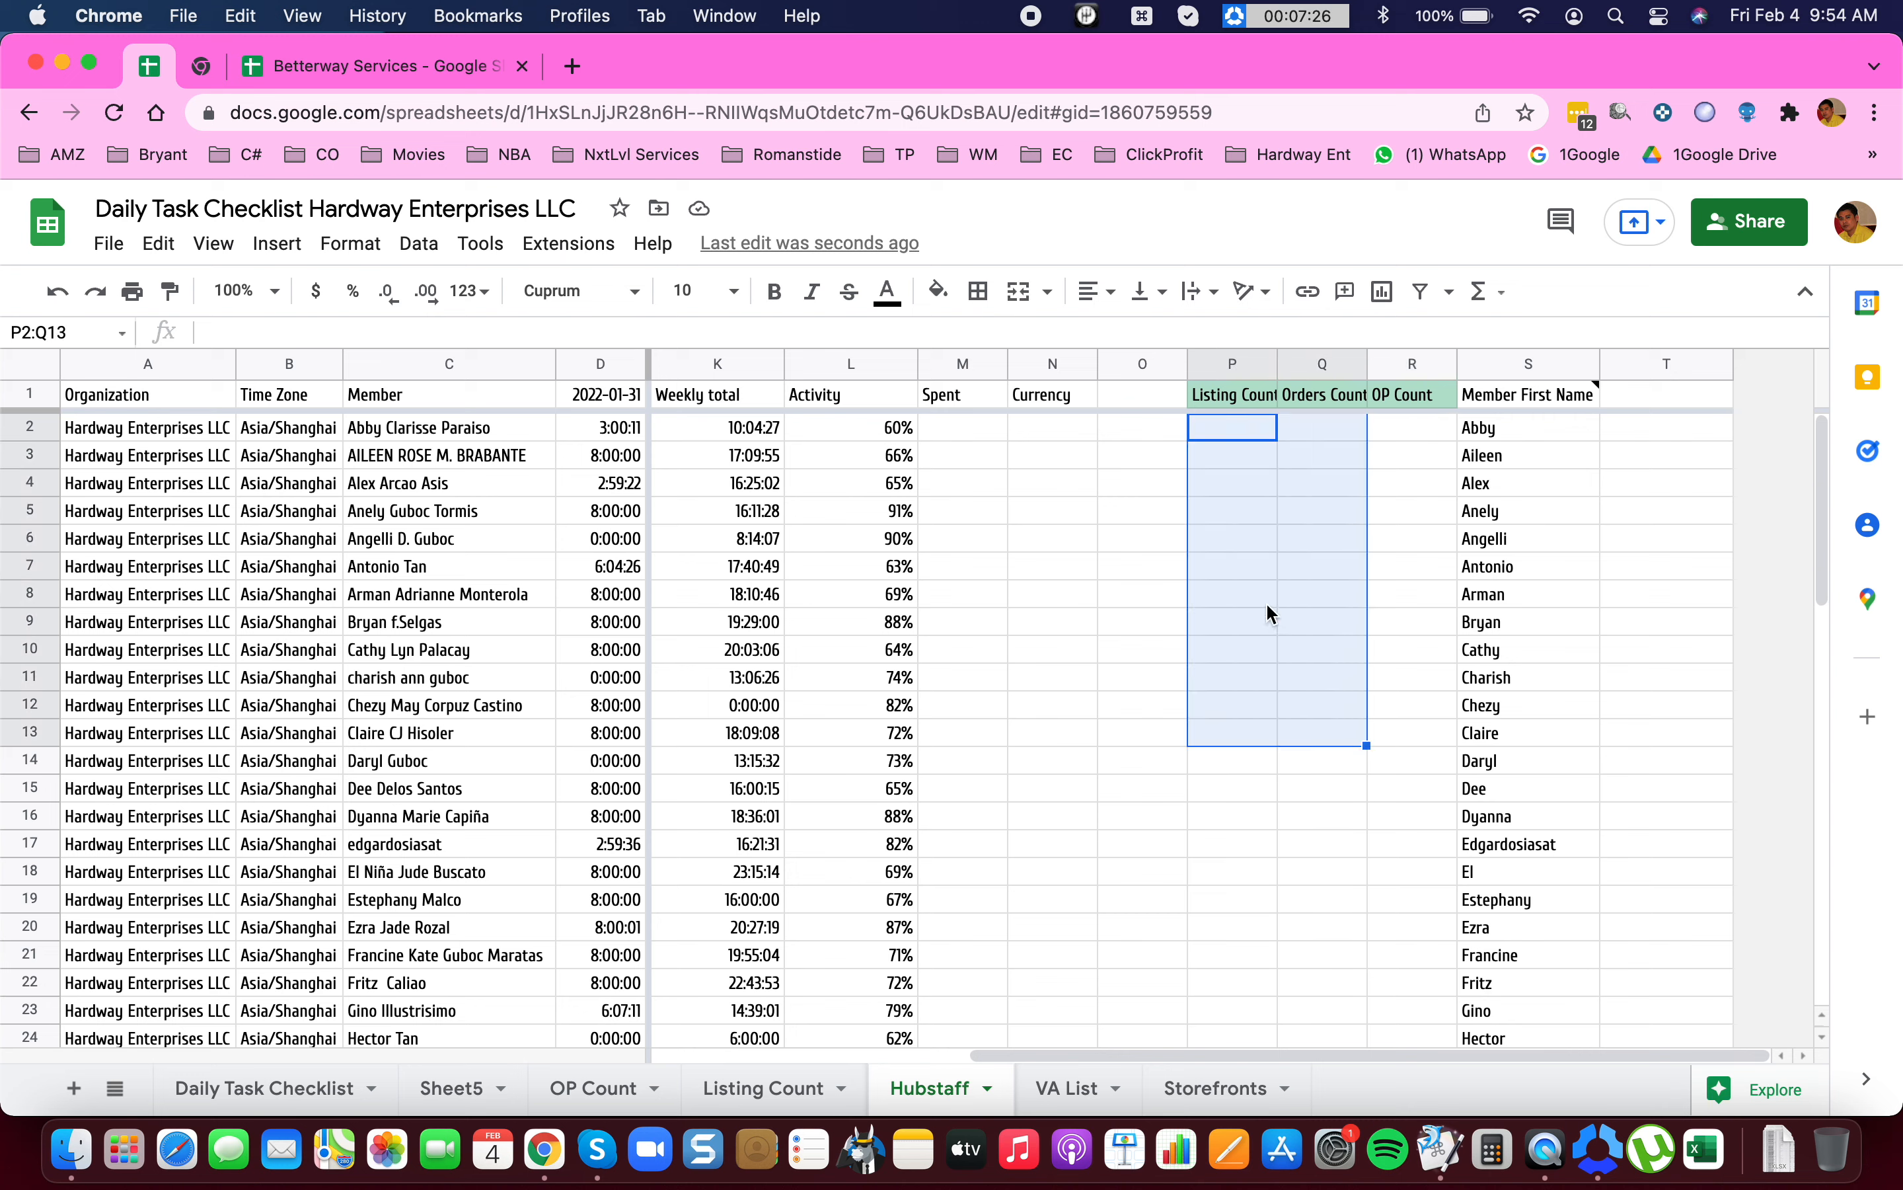
pyautogui.click(903, 483)
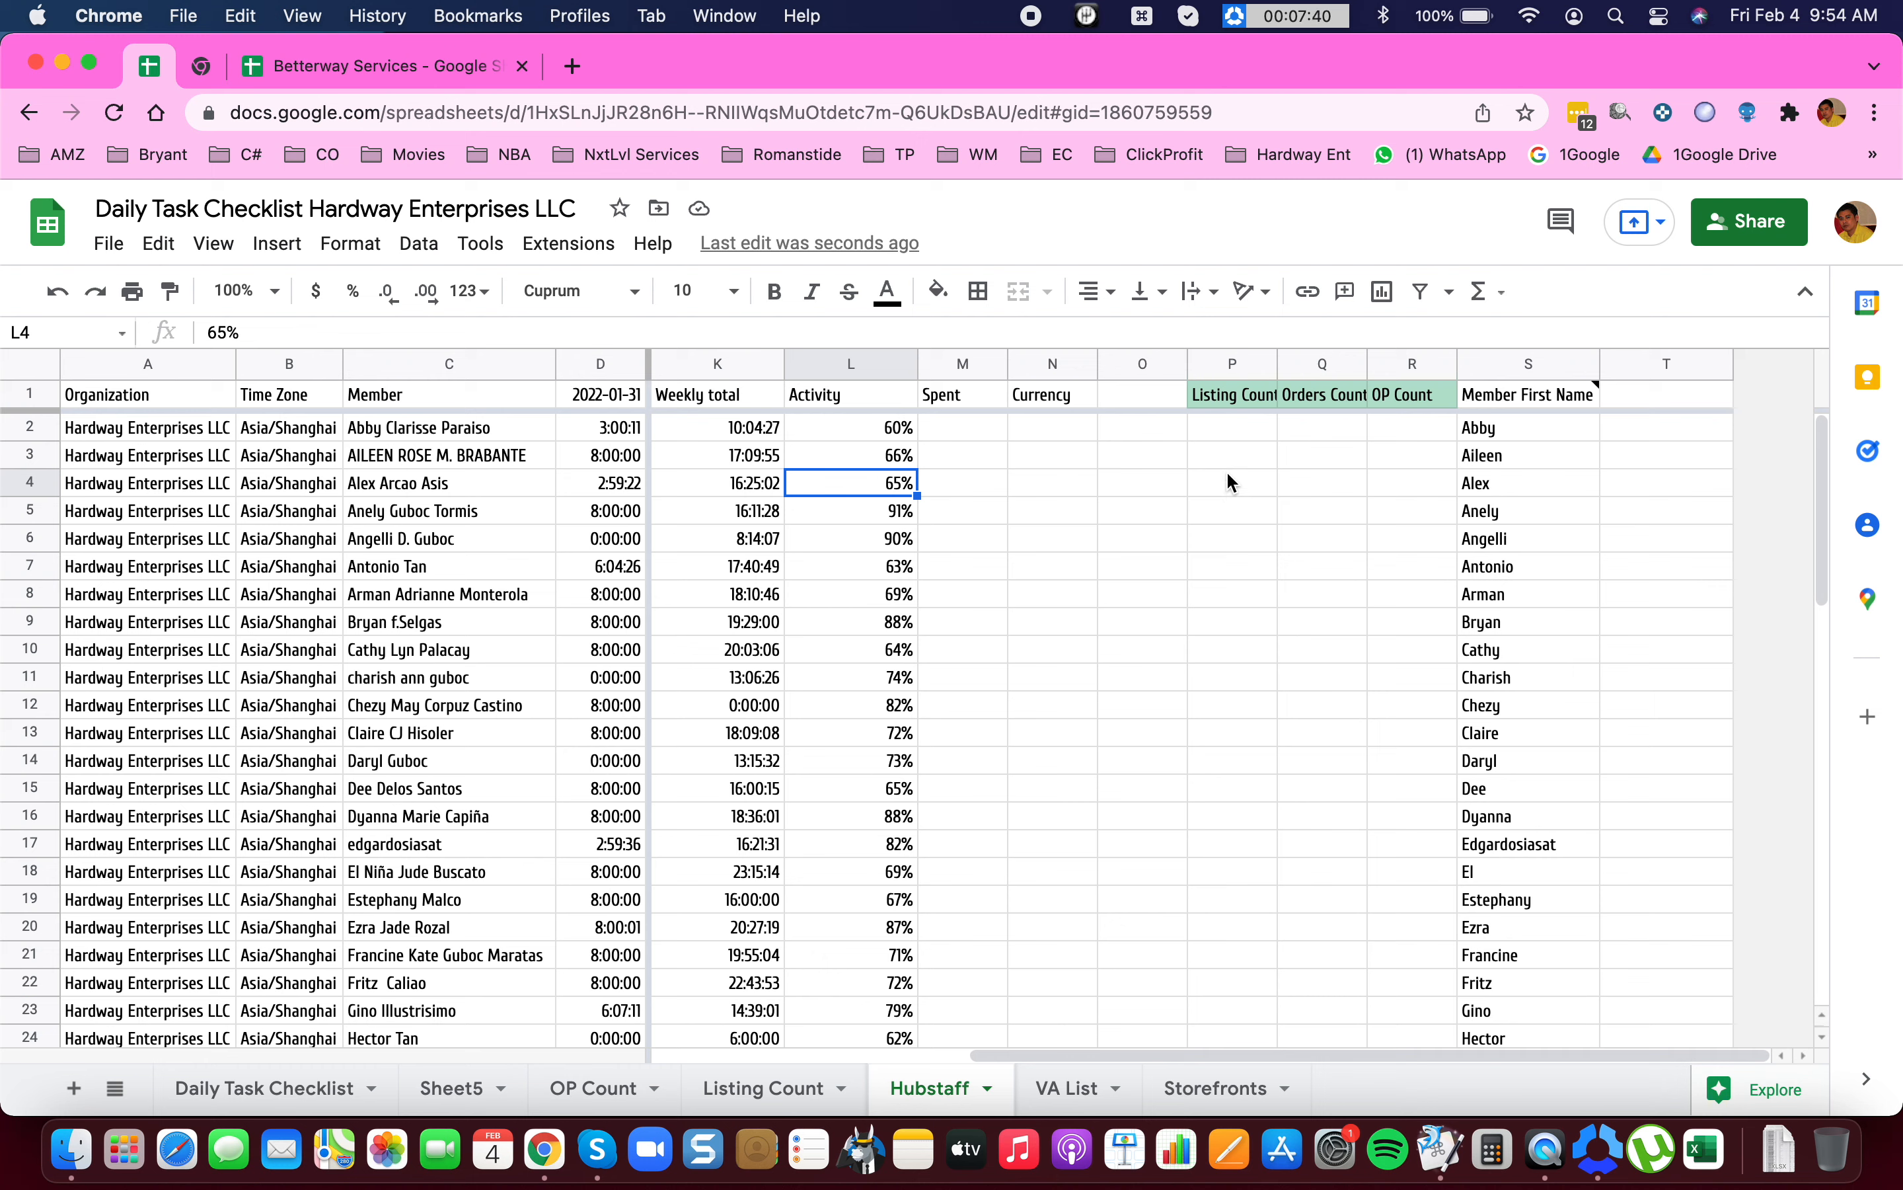
pyautogui.moveTo(1232, 429); pyautogui.dragTo(1385, 704)
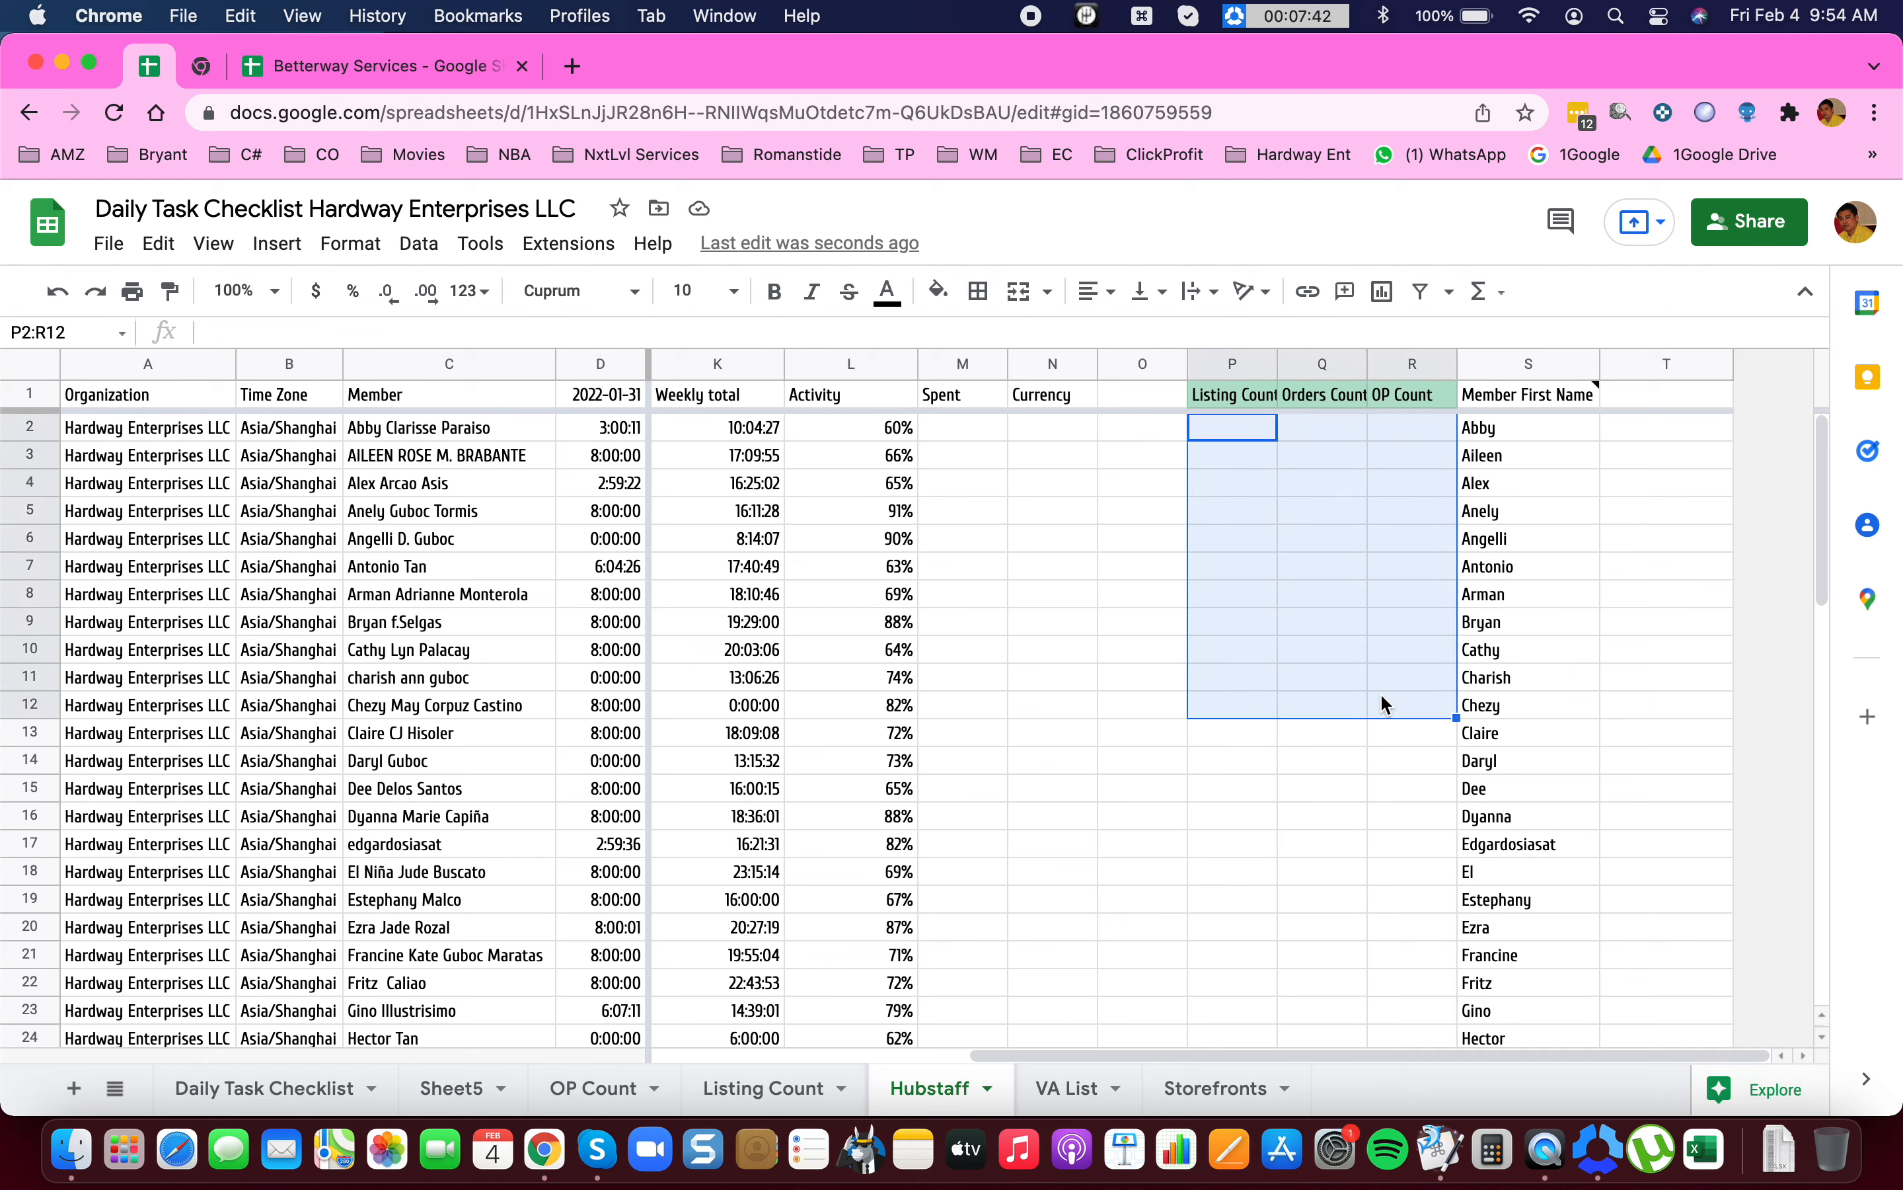
pyautogui.click(1308, 549)
pyautogui.click(1246, 434)
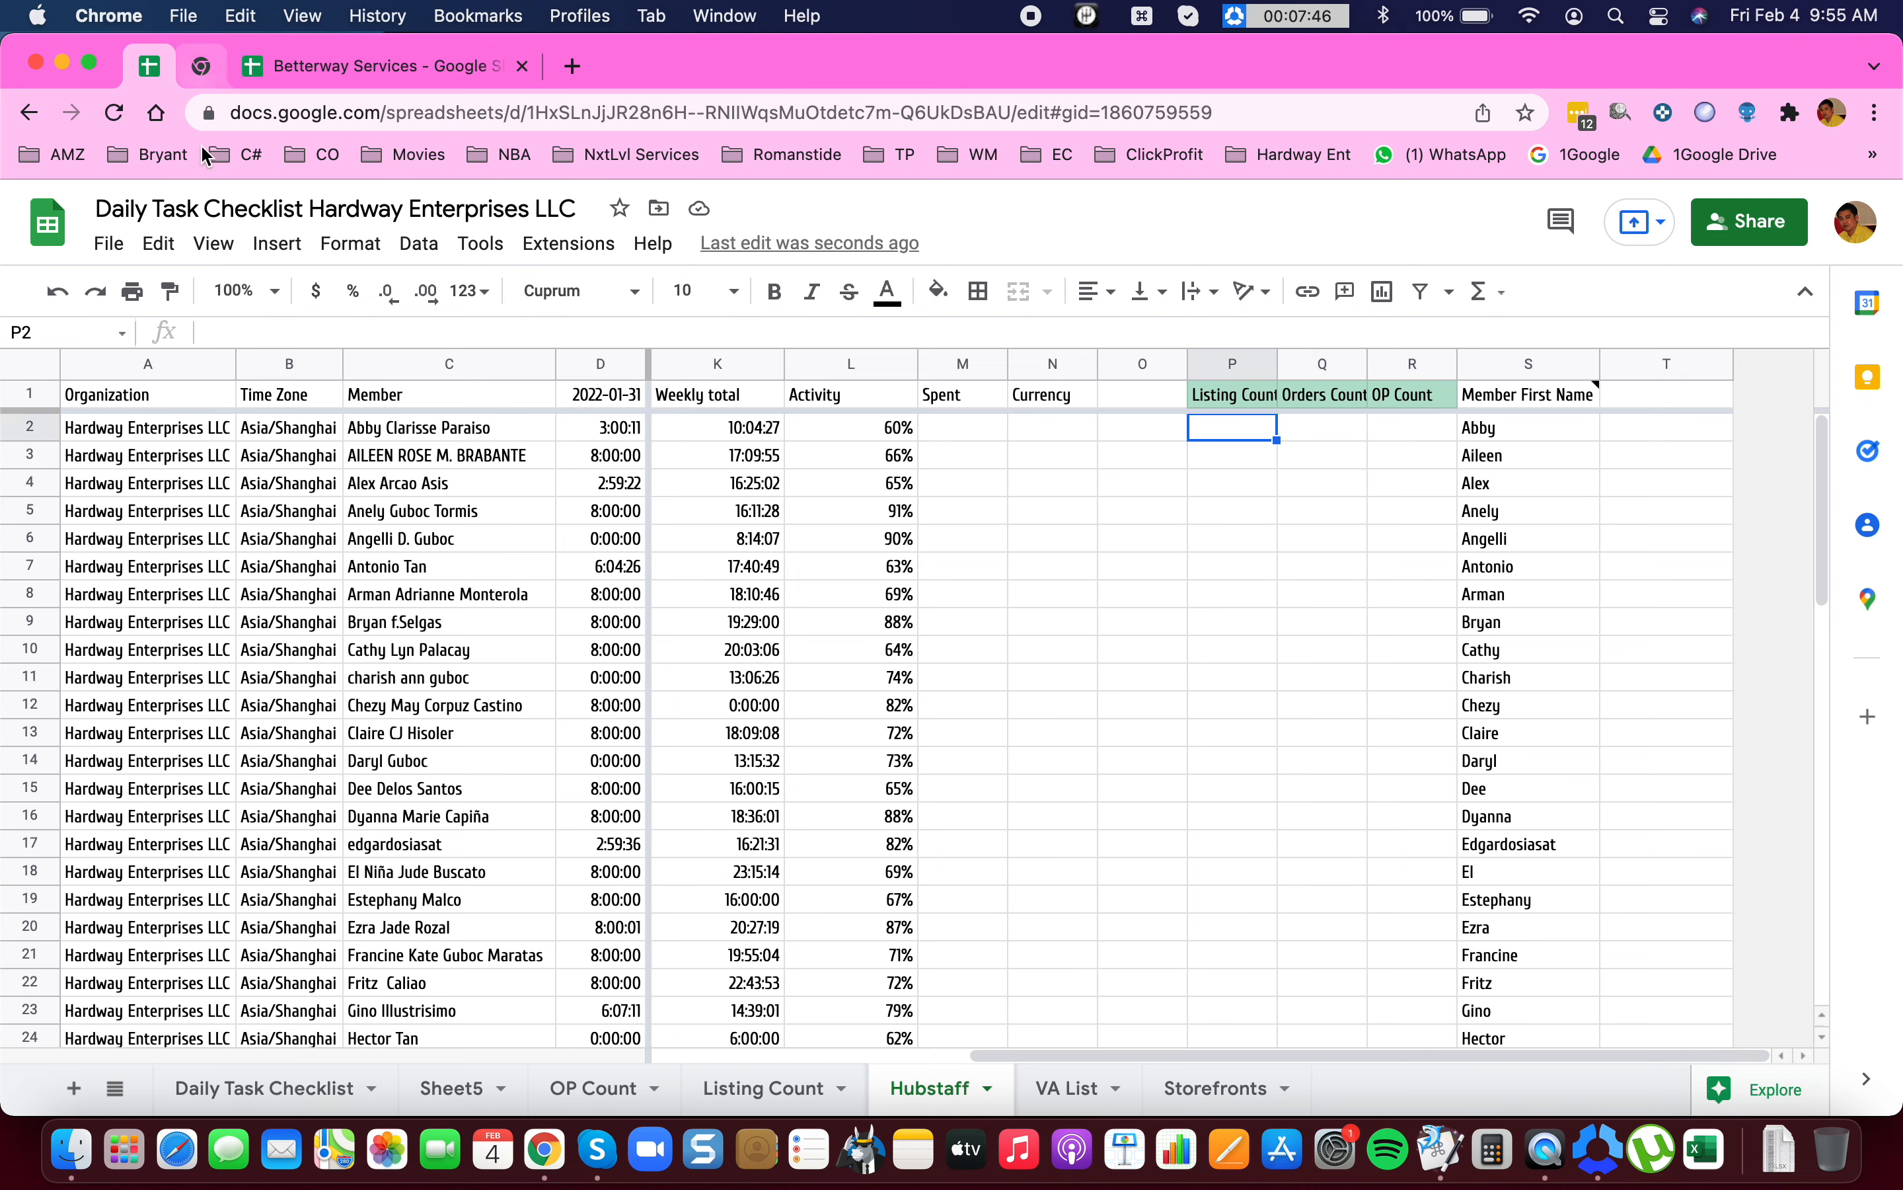
# Review the OP Count and Listing Count sheets against the created date and listed by columns of the Betterway Services EC Listings Report.
pyautogui.click(590, 1092)
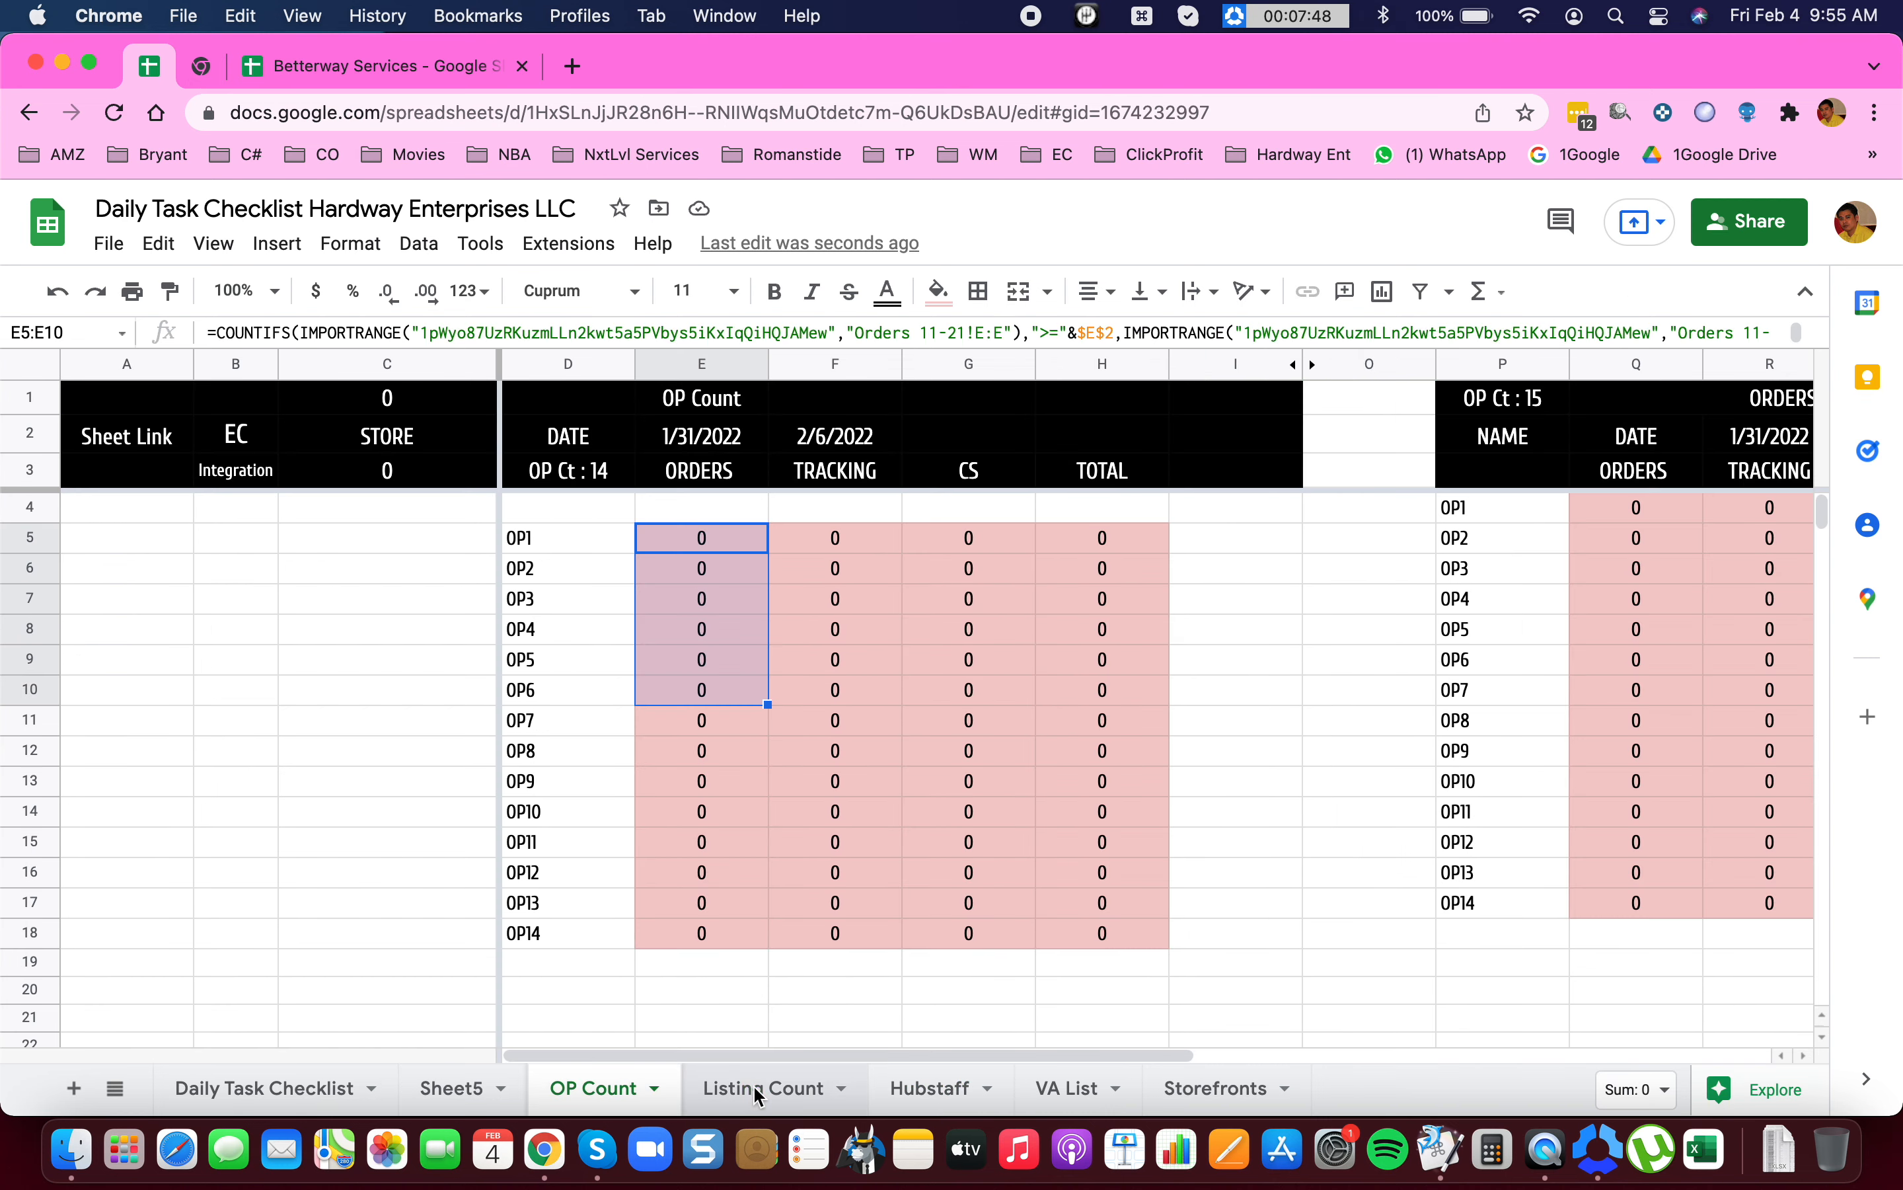
pyautogui.click(754, 1087)
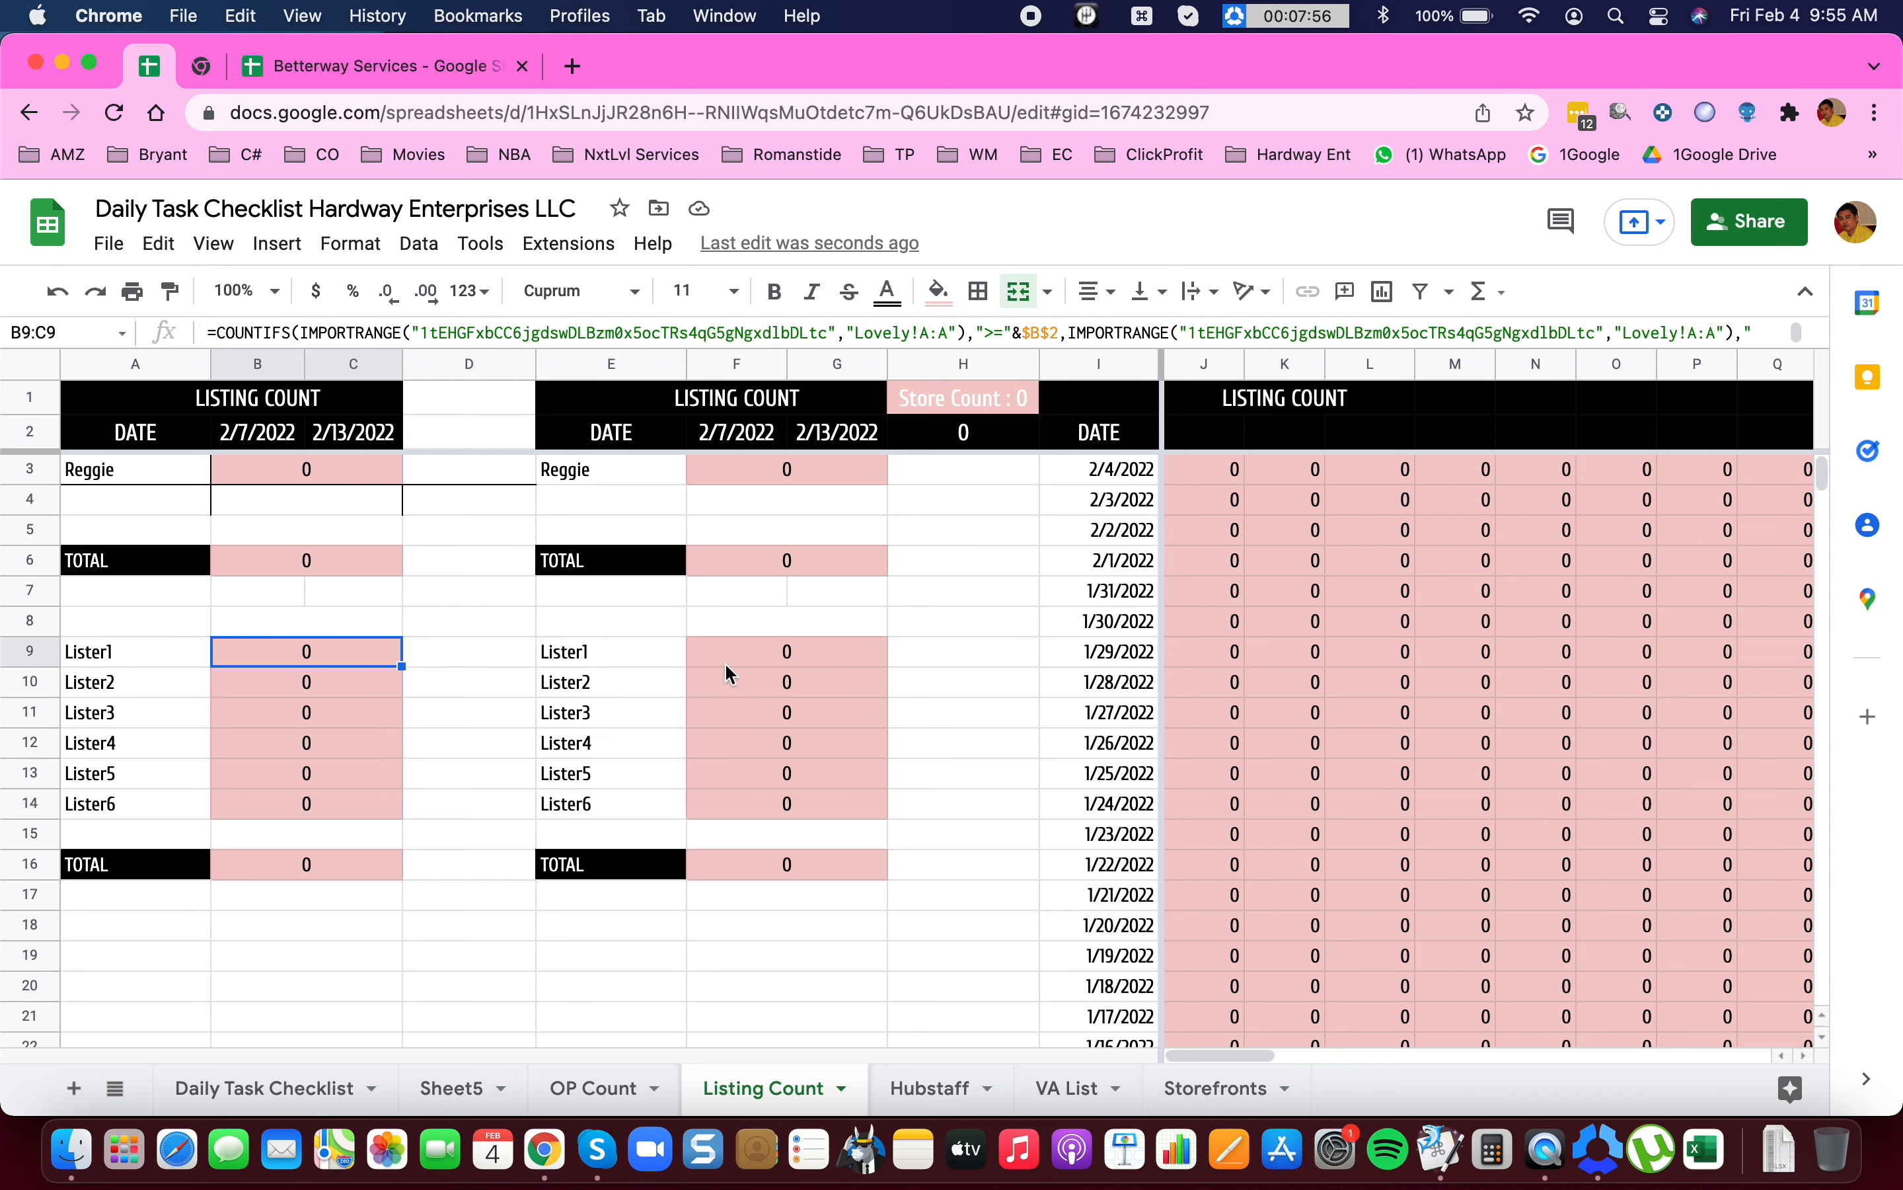
pyautogui.click(367, 69)
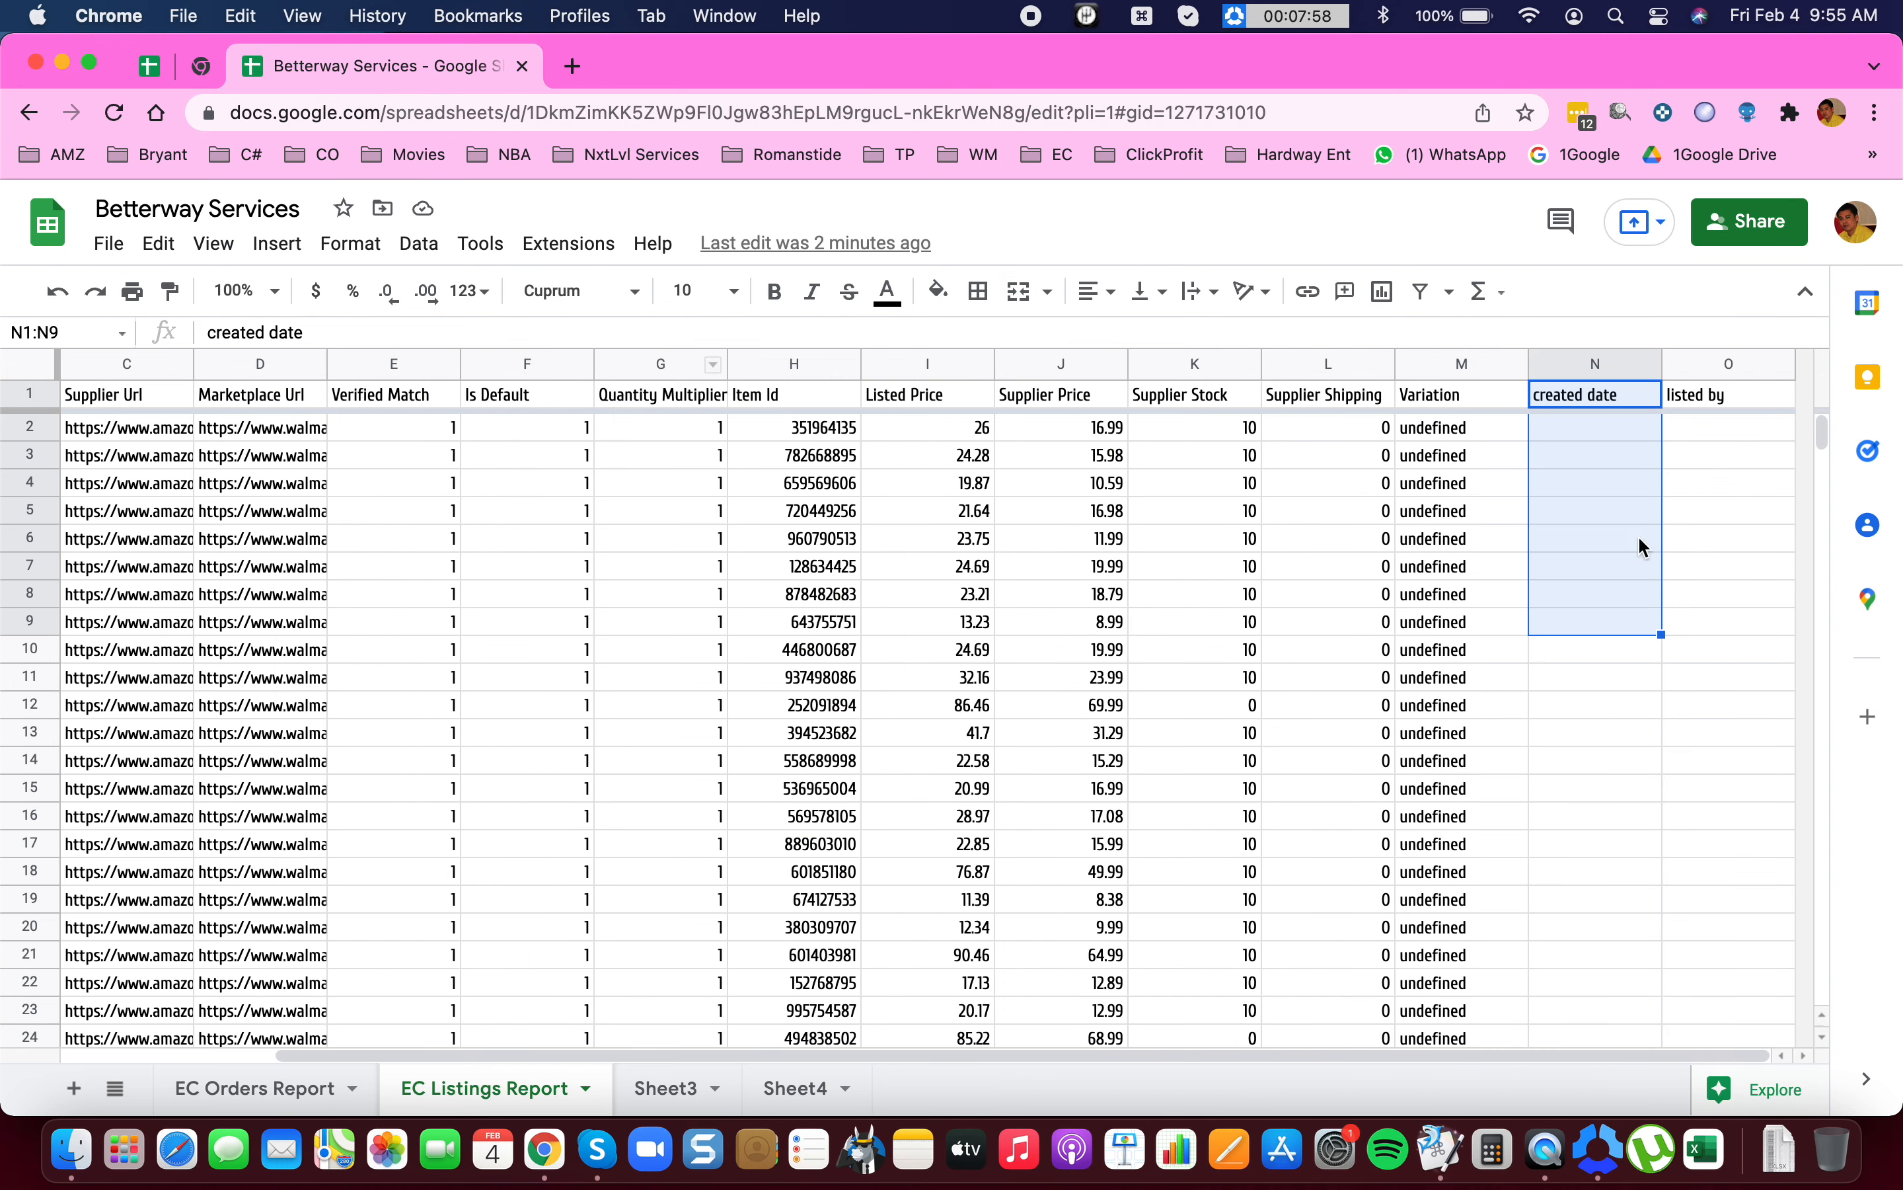
pyautogui.click(1598, 526)
pyautogui.press('Tab')
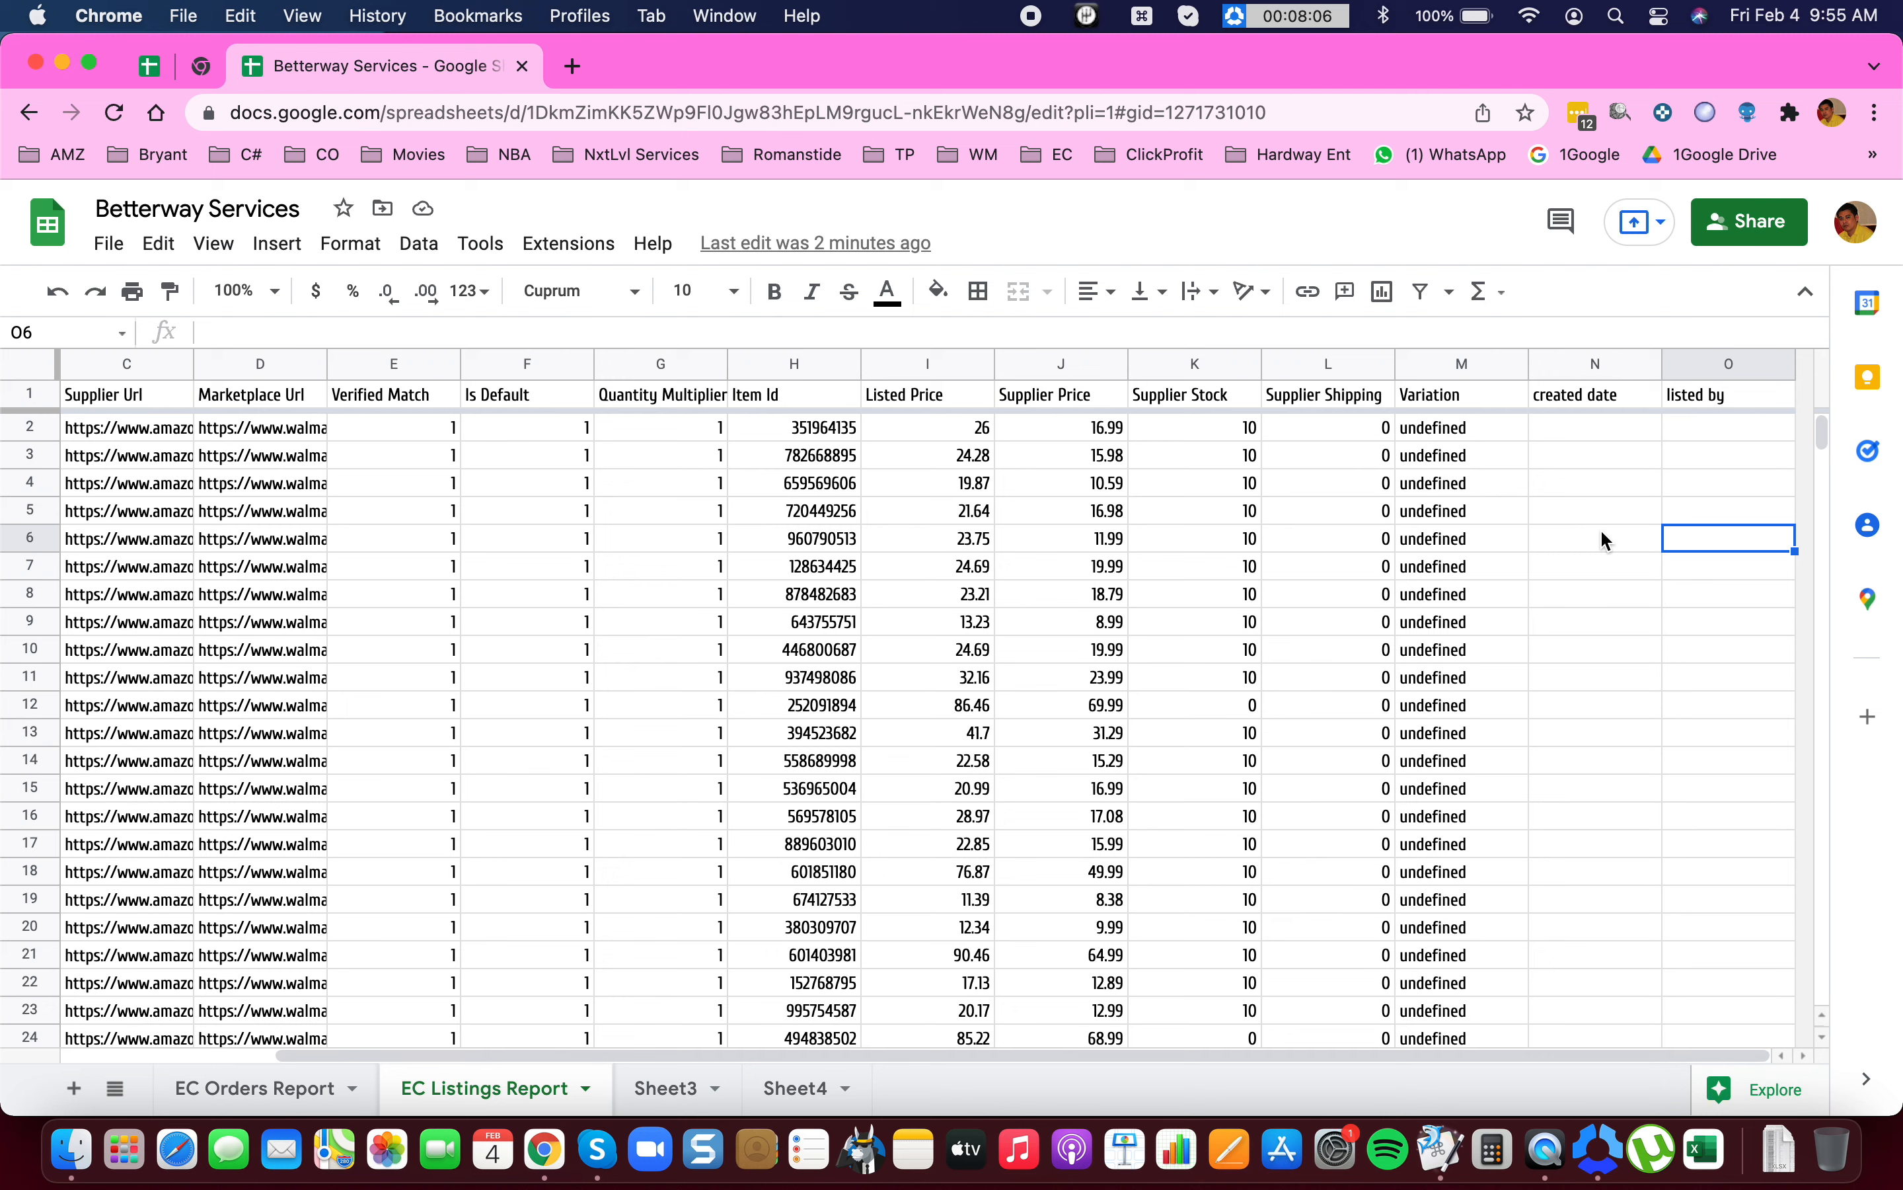
pyautogui.click(1605, 516)
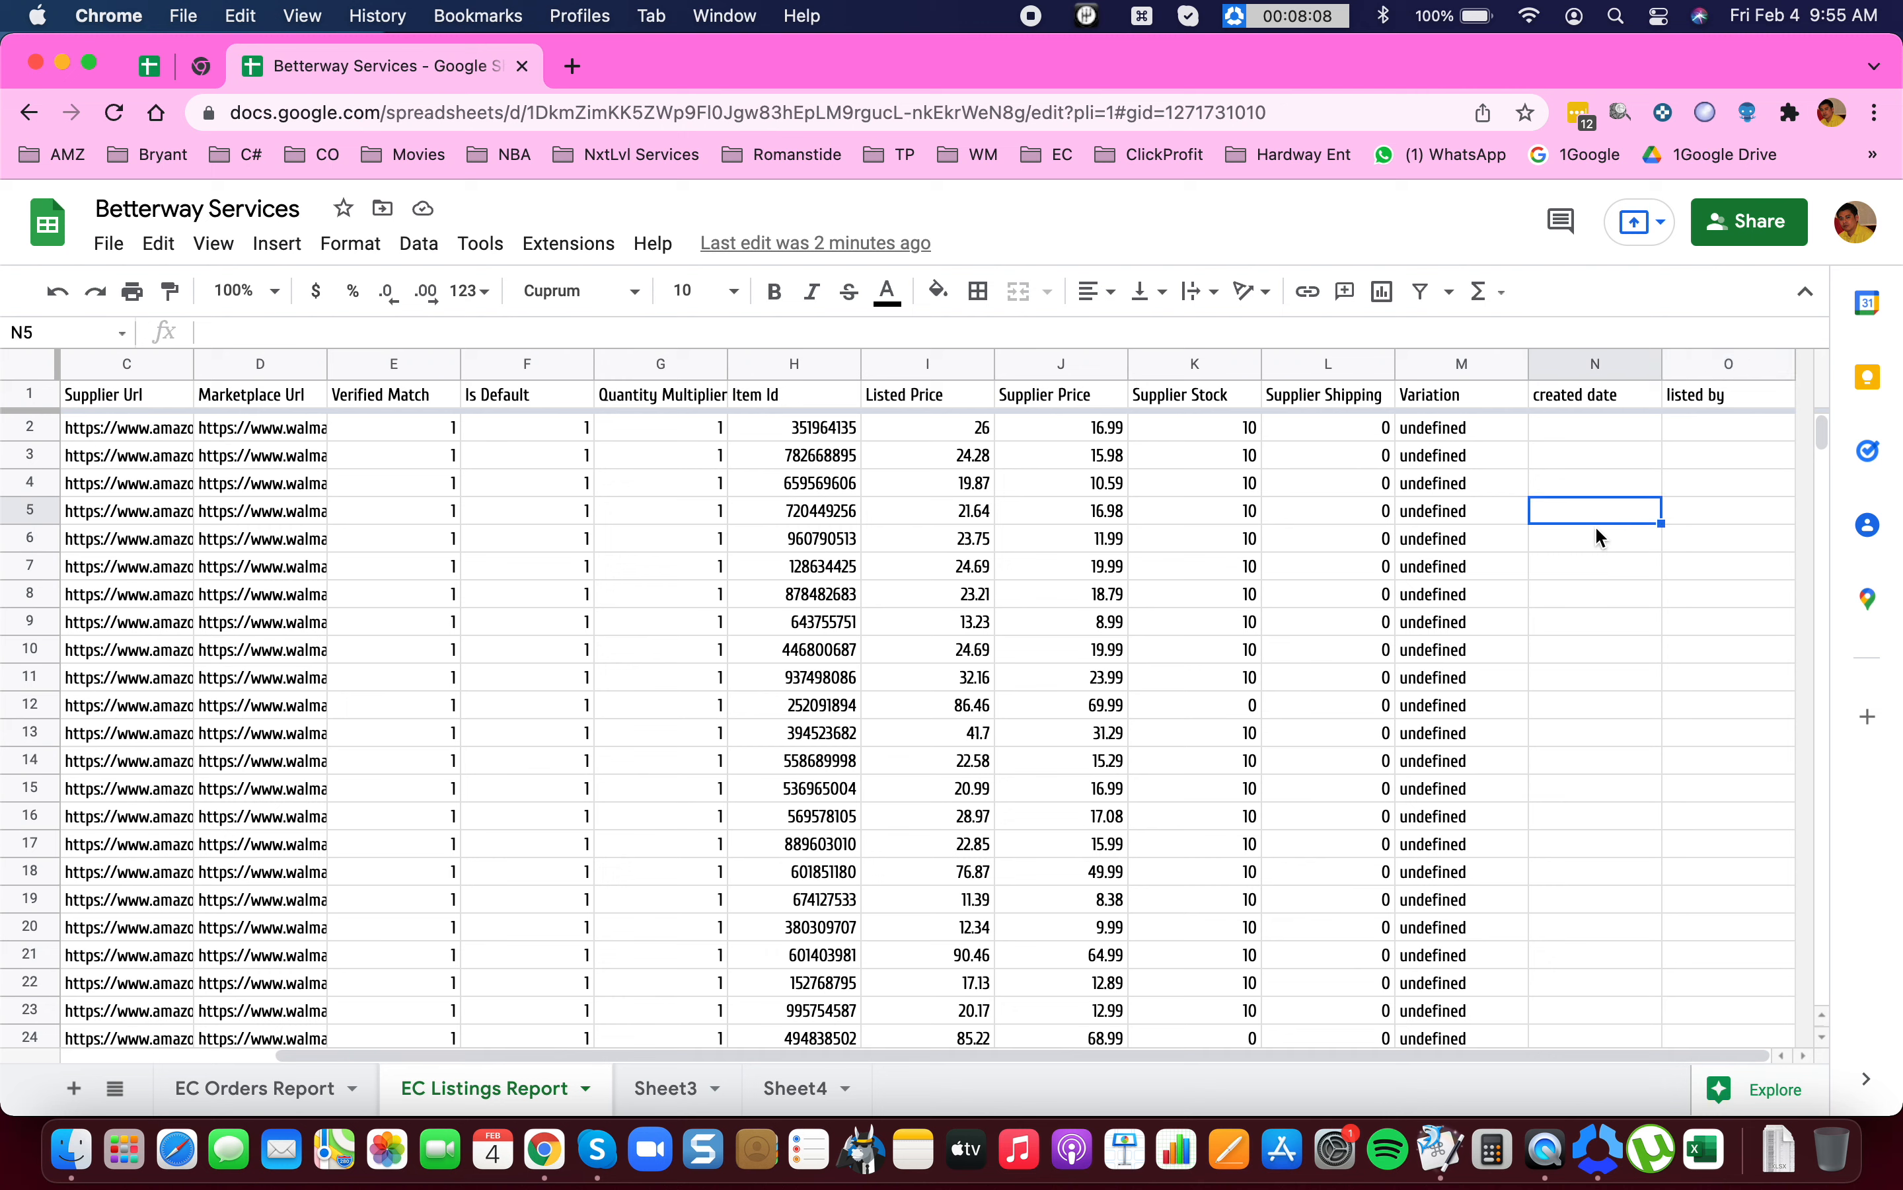
pyautogui.click(149, 66)
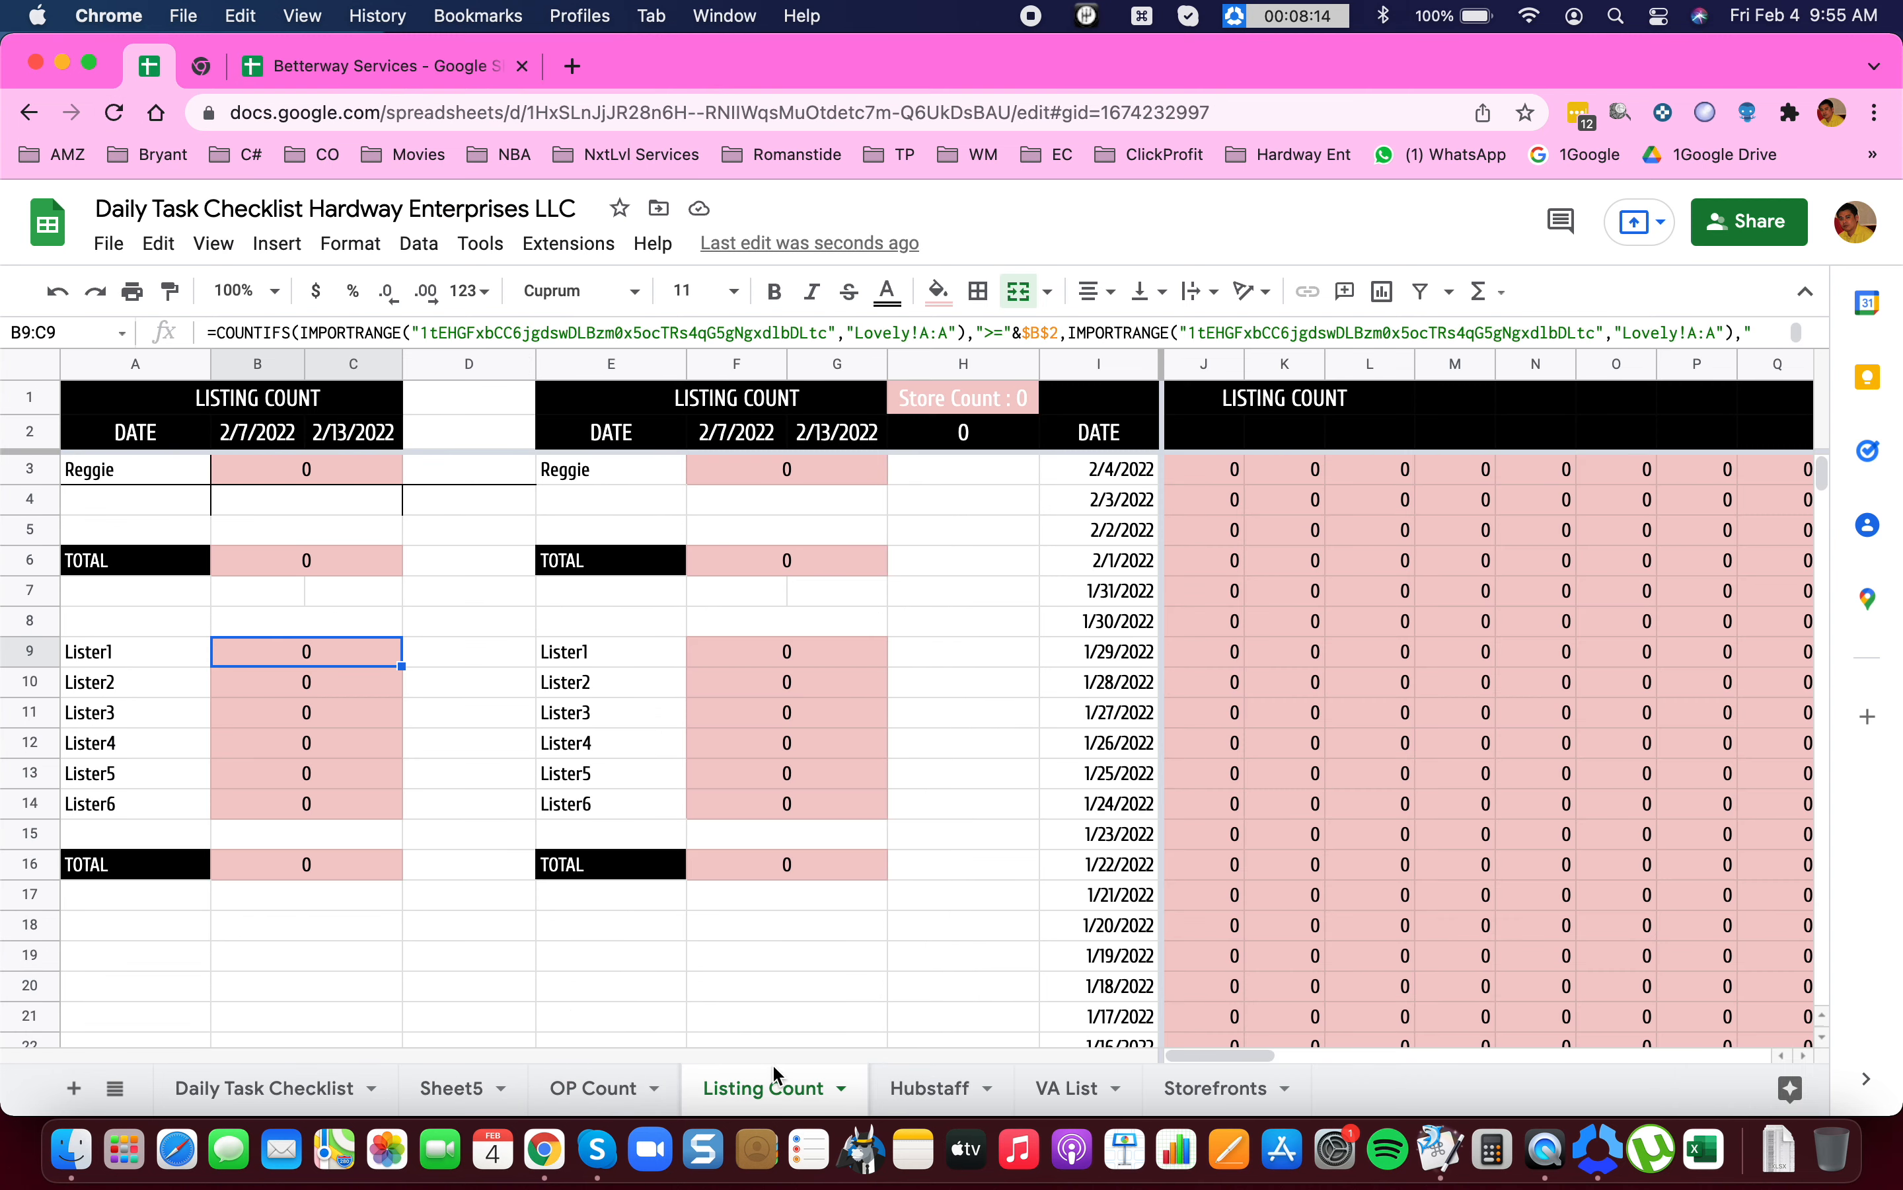
pyautogui.click(400, 69)
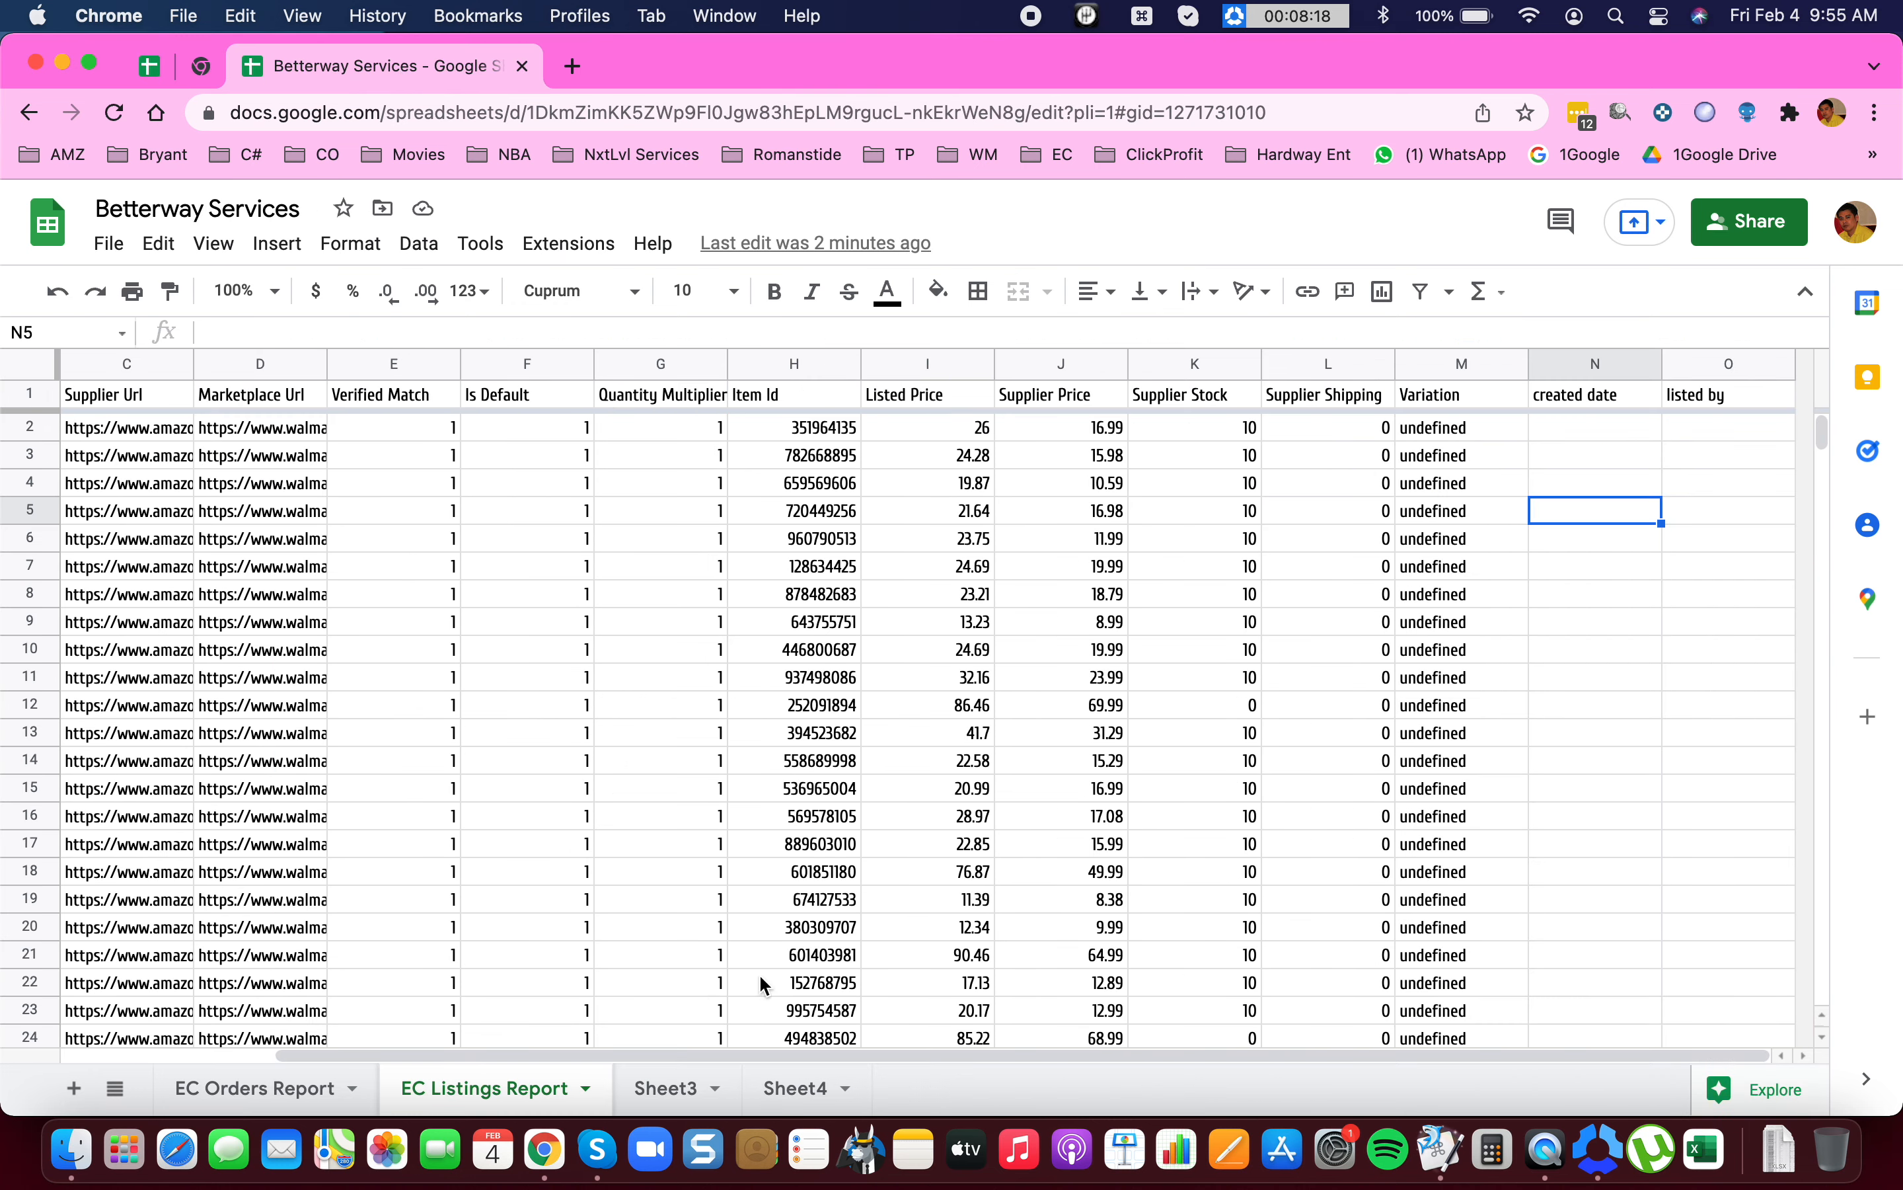
# Examine the EC Orders Report sheet from its SKU and Processed Date columns through to the empty columns after Tracking Status.
pyautogui.click(272, 1092)
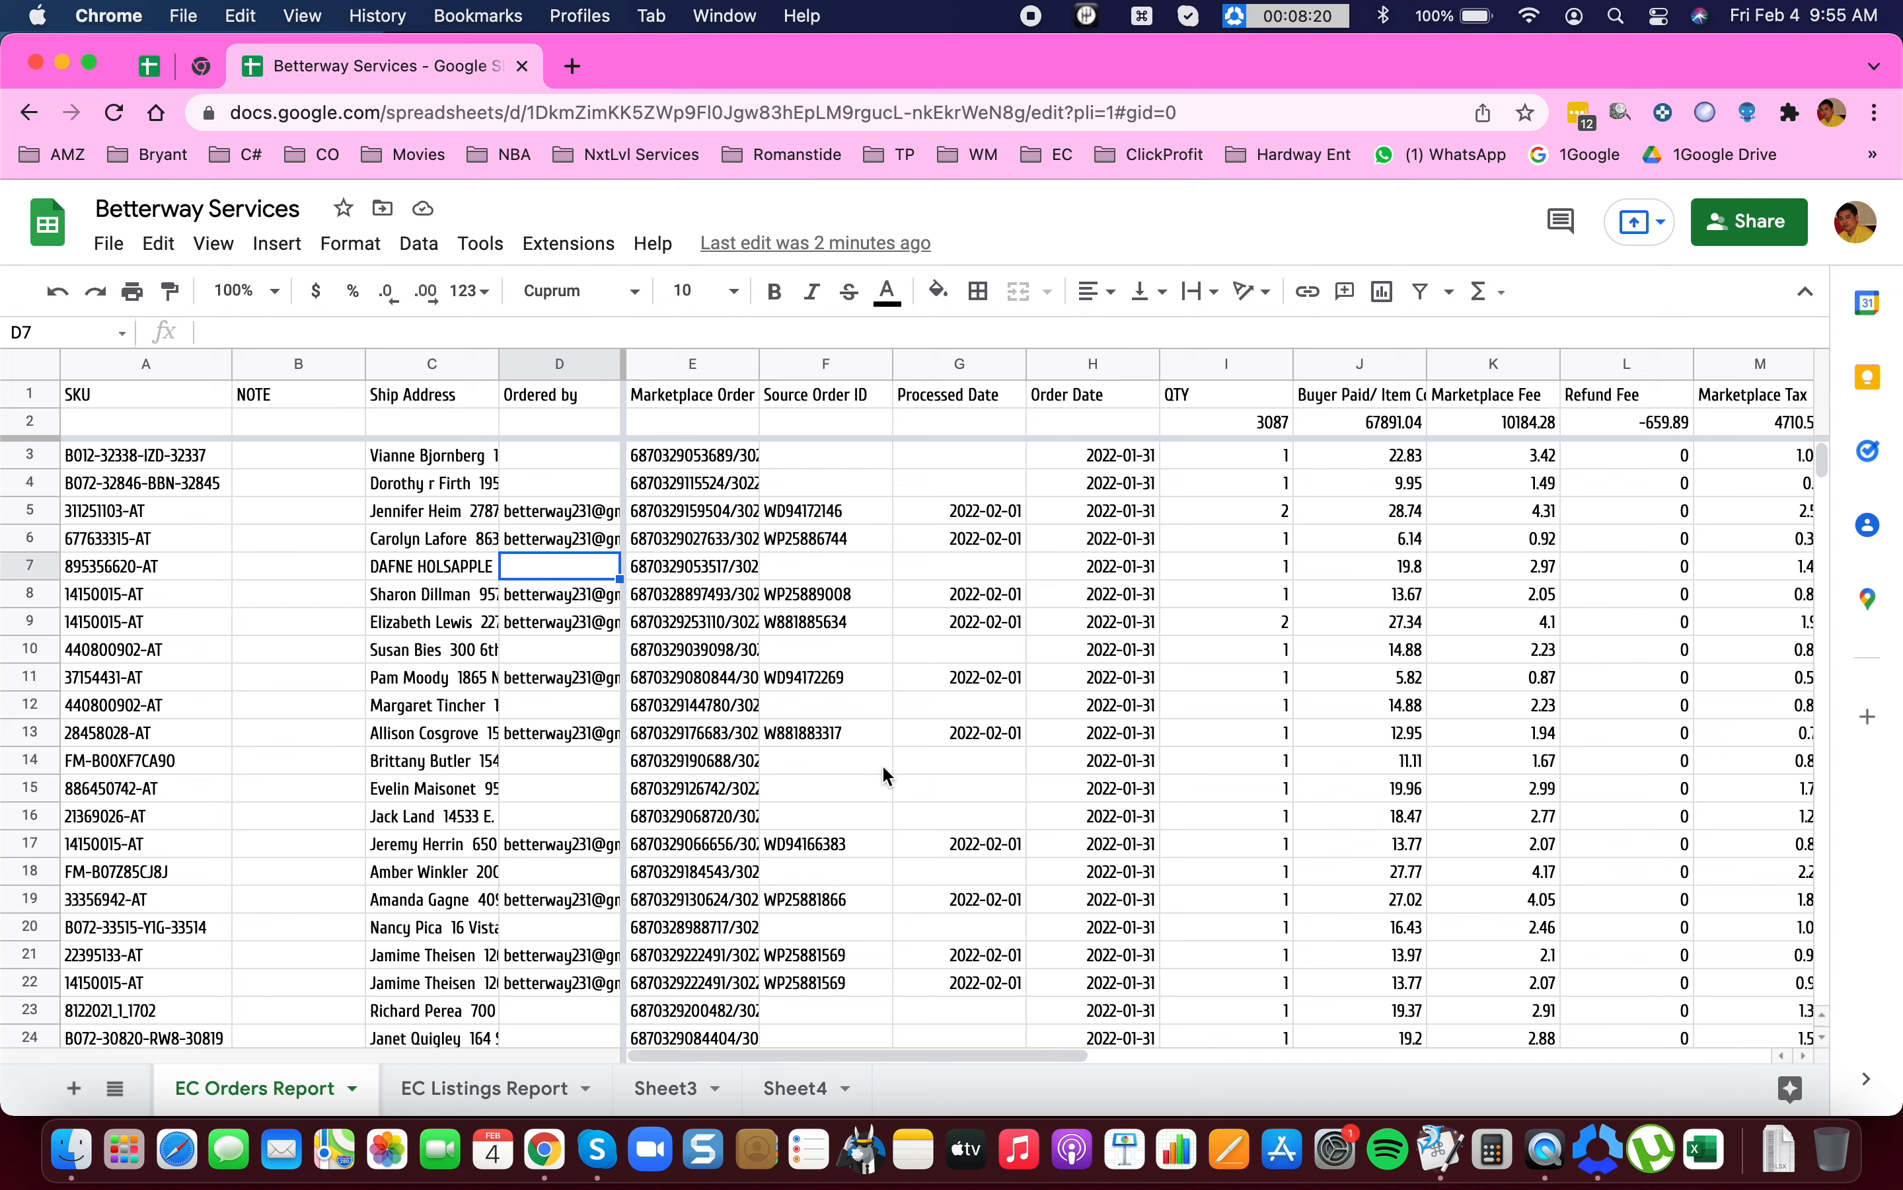
pyautogui.click(952, 706)
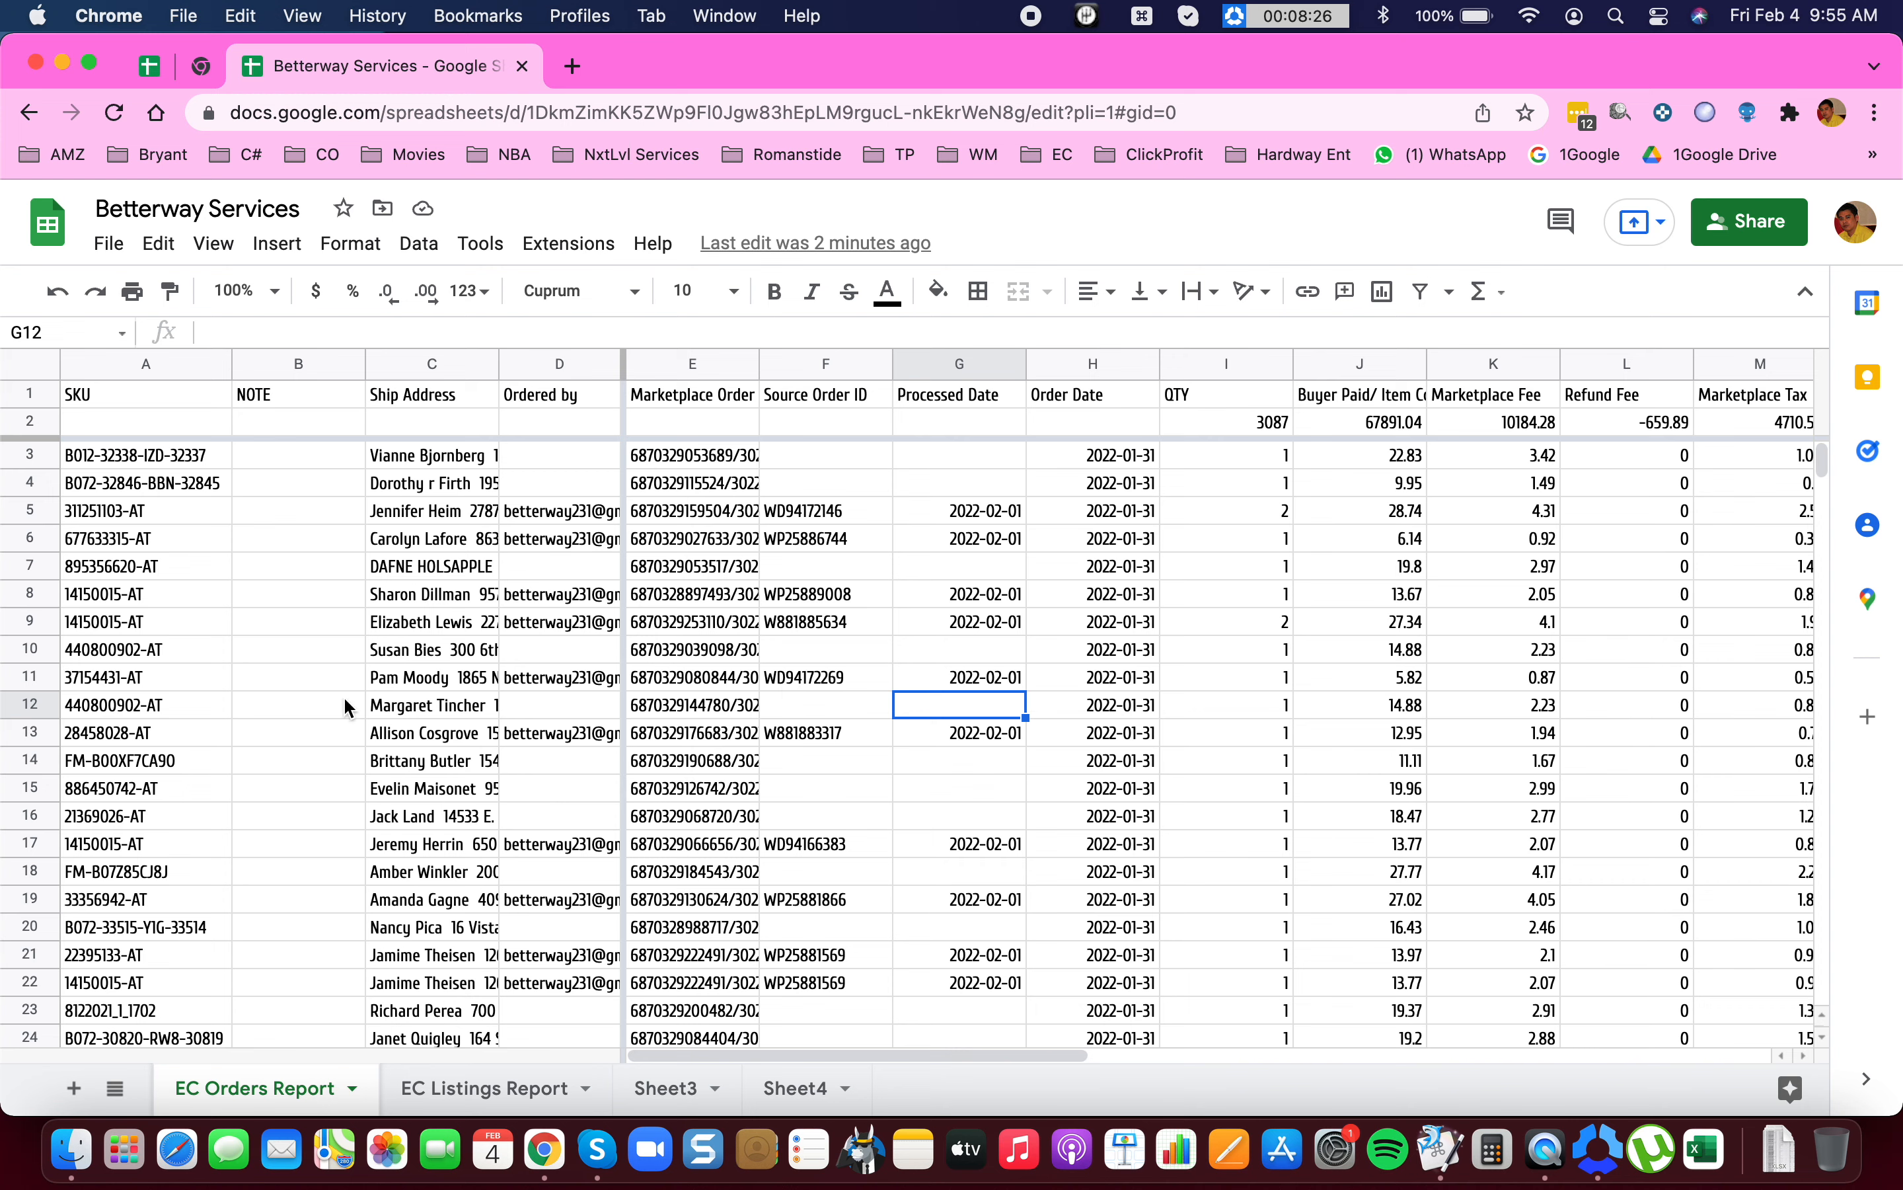
pyautogui.moveTo(144, 511); pyautogui.dragTo(144, 815)
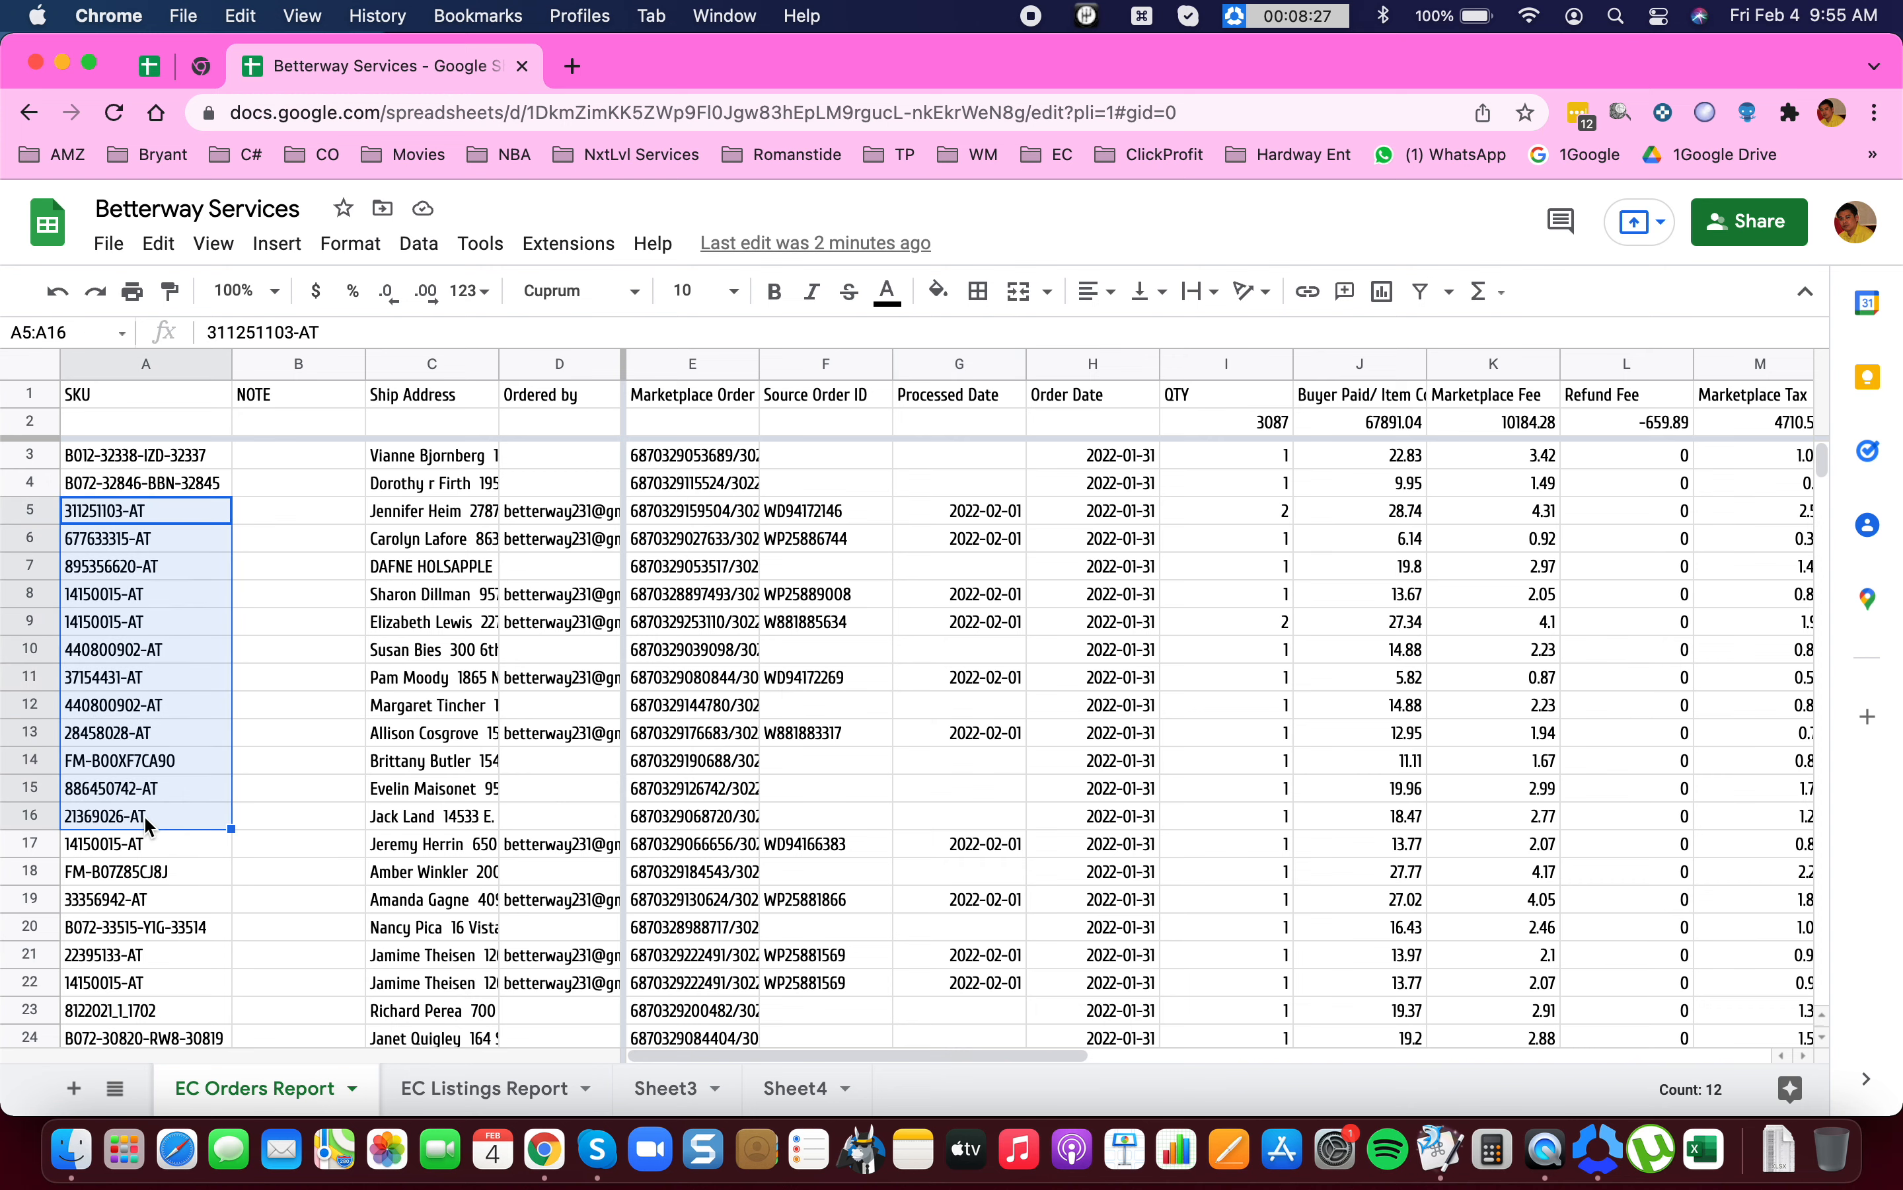
pyautogui.click(1052, 711)
pyautogui.press('End')
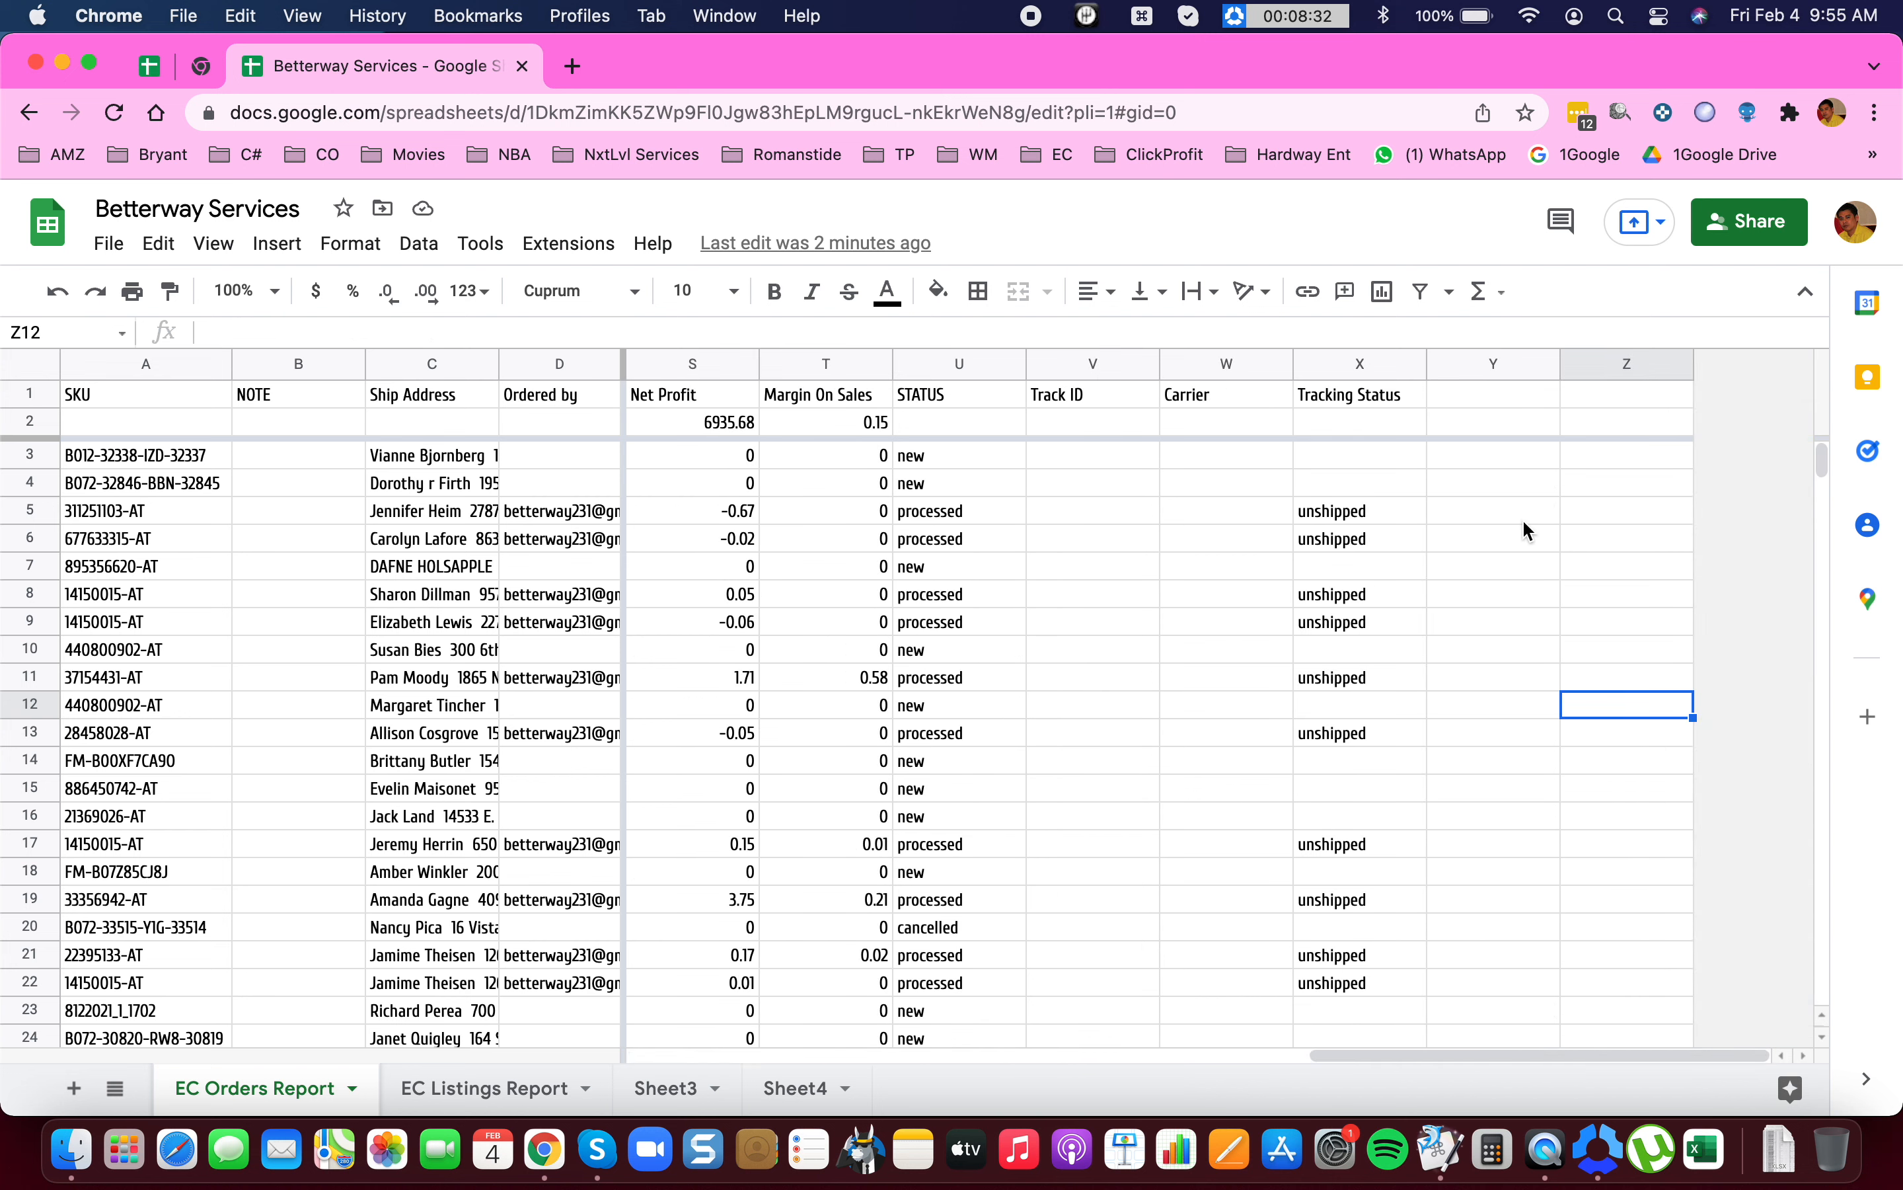
pyautogui.press('Home')
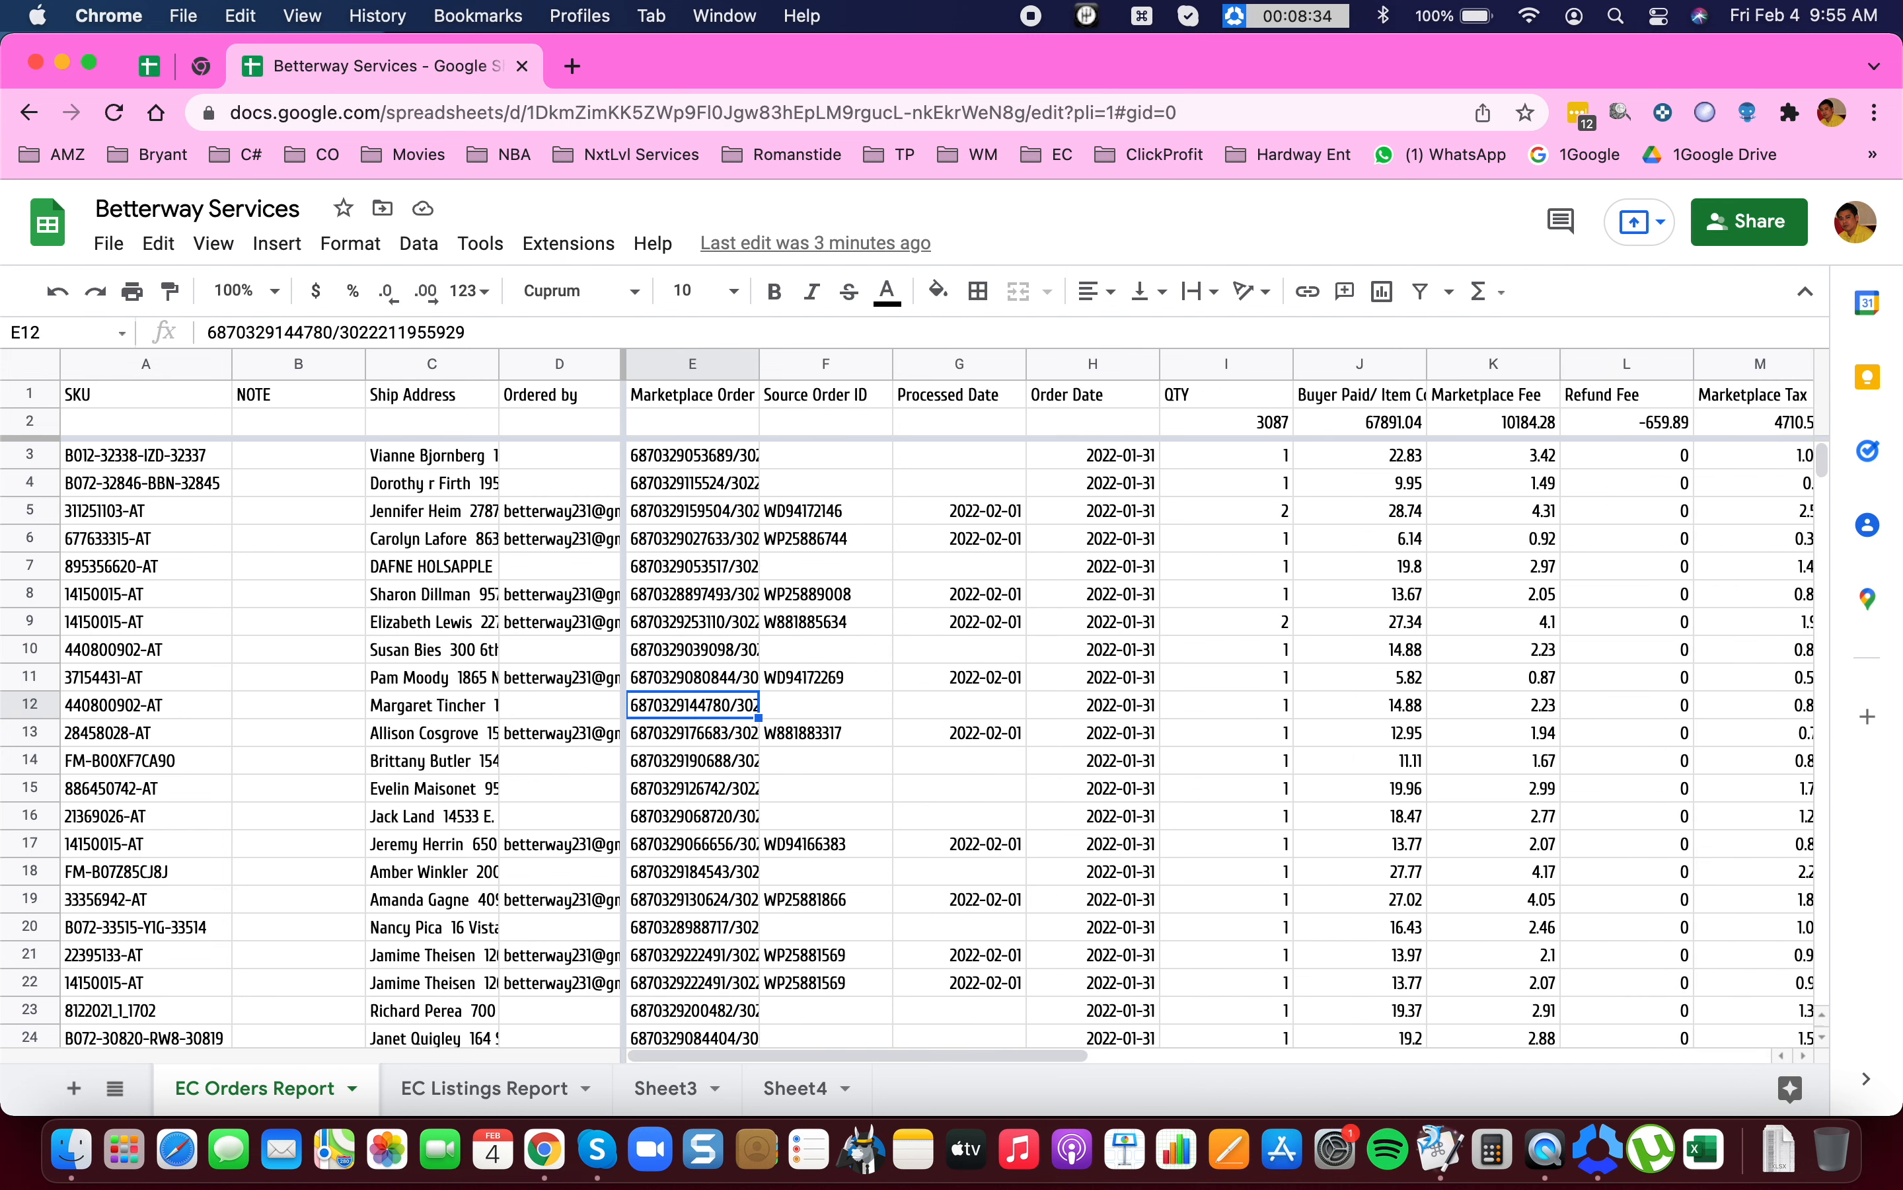
pyautogui.moveTo(184, 491); pyautogui.dragTo(175, 738)
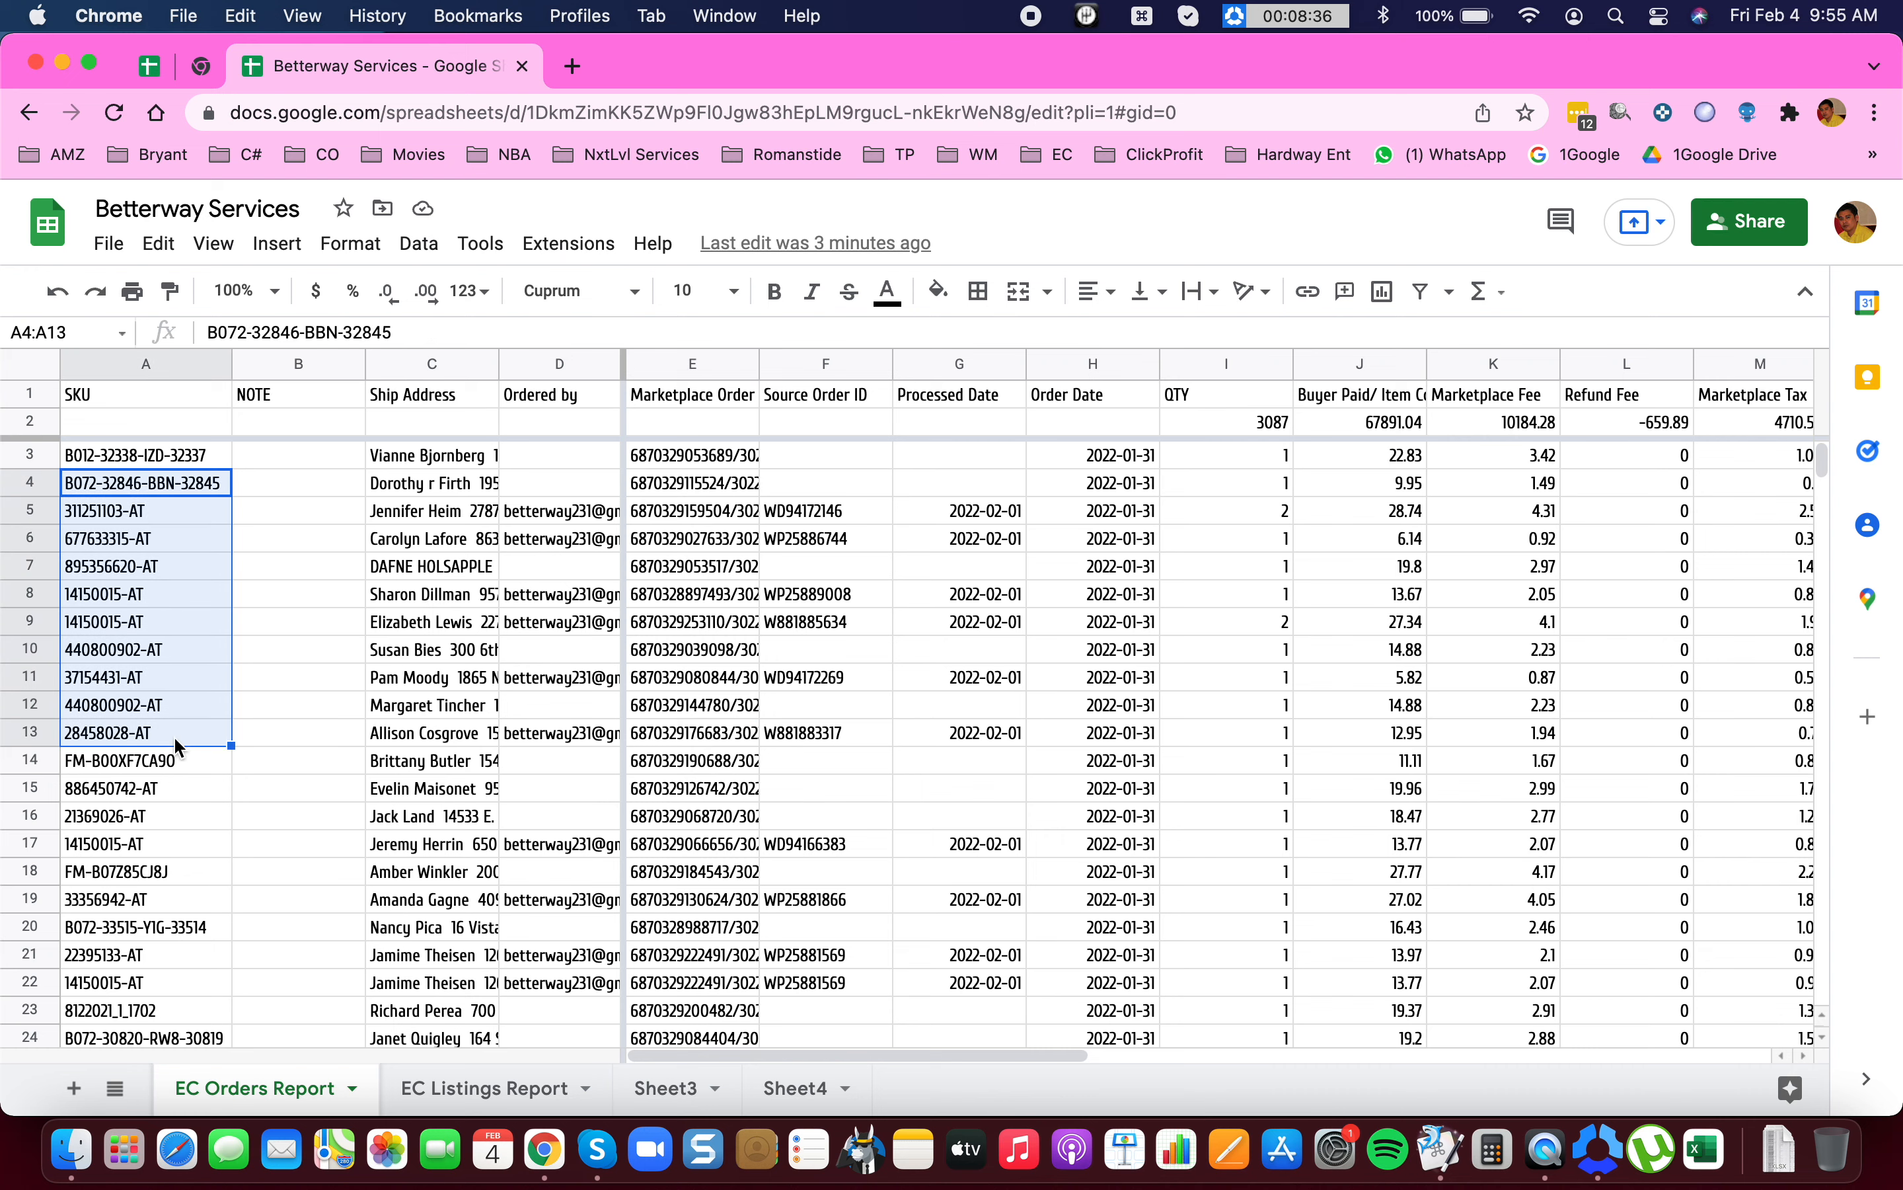
# Examine the SKU column and the blank listed by cells in the EC Listings Report sheet.
pyautogui.click(511, 1096)
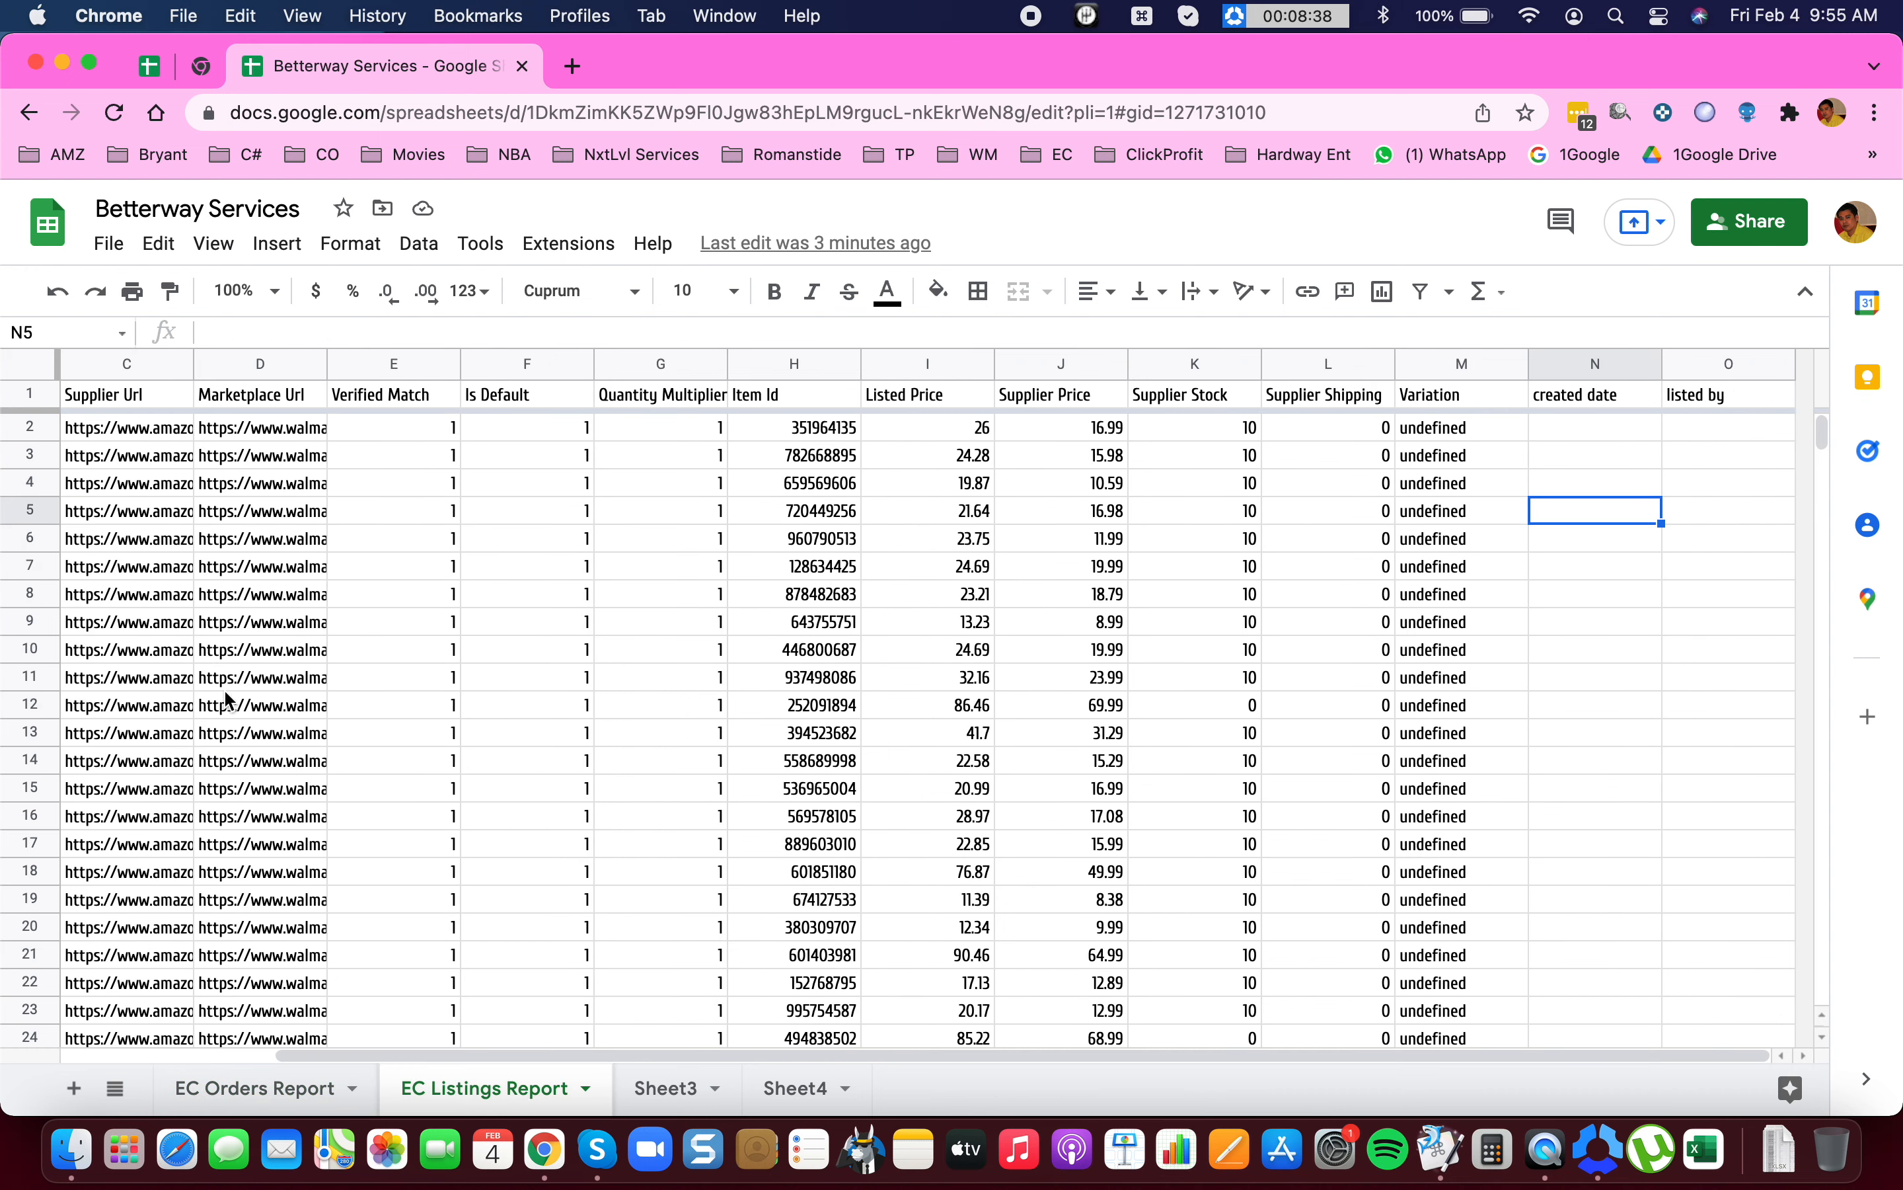
pyautogui.click(538, 600)
pyautogui.press('super+Left')
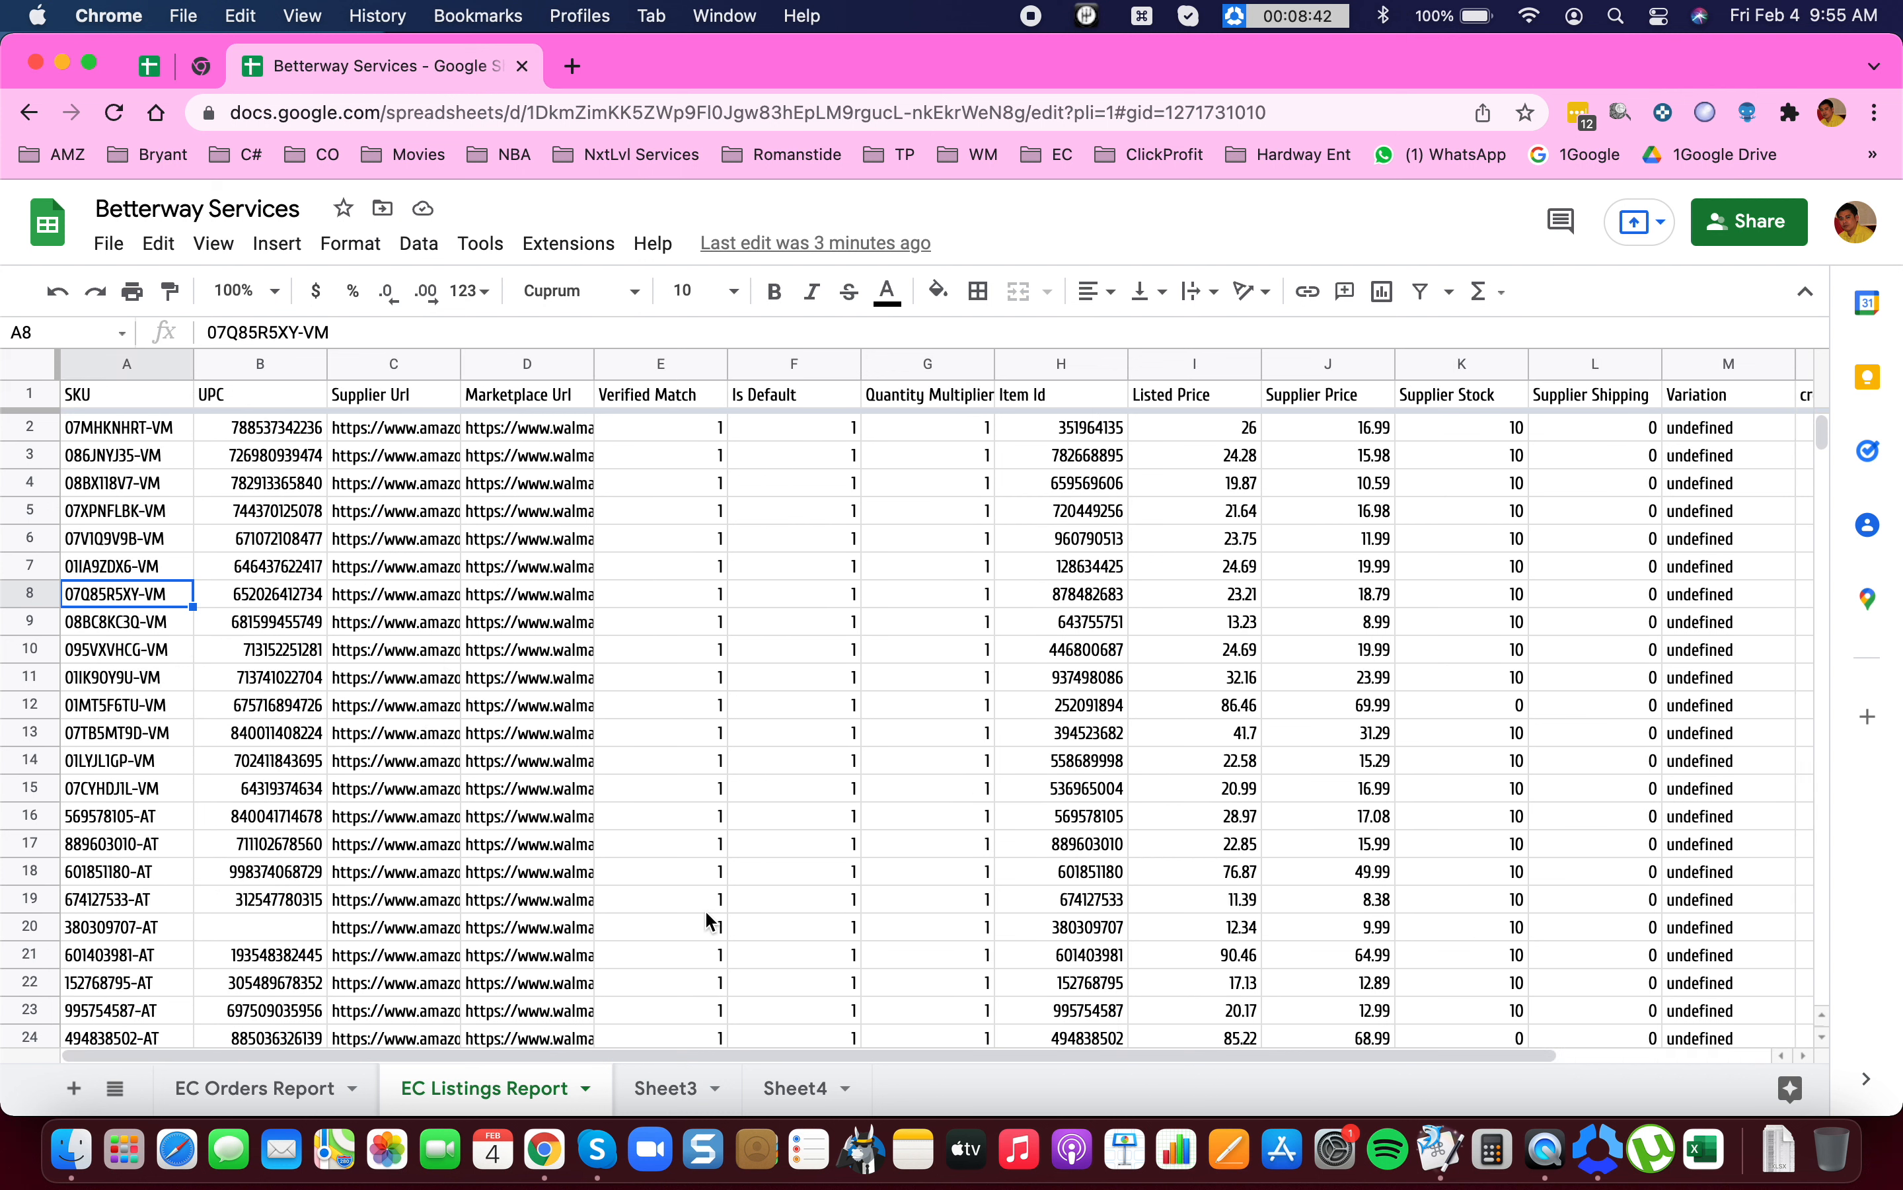
pyautogui.moveTo(135, 510); pyautogui.dragTo(126, 732)
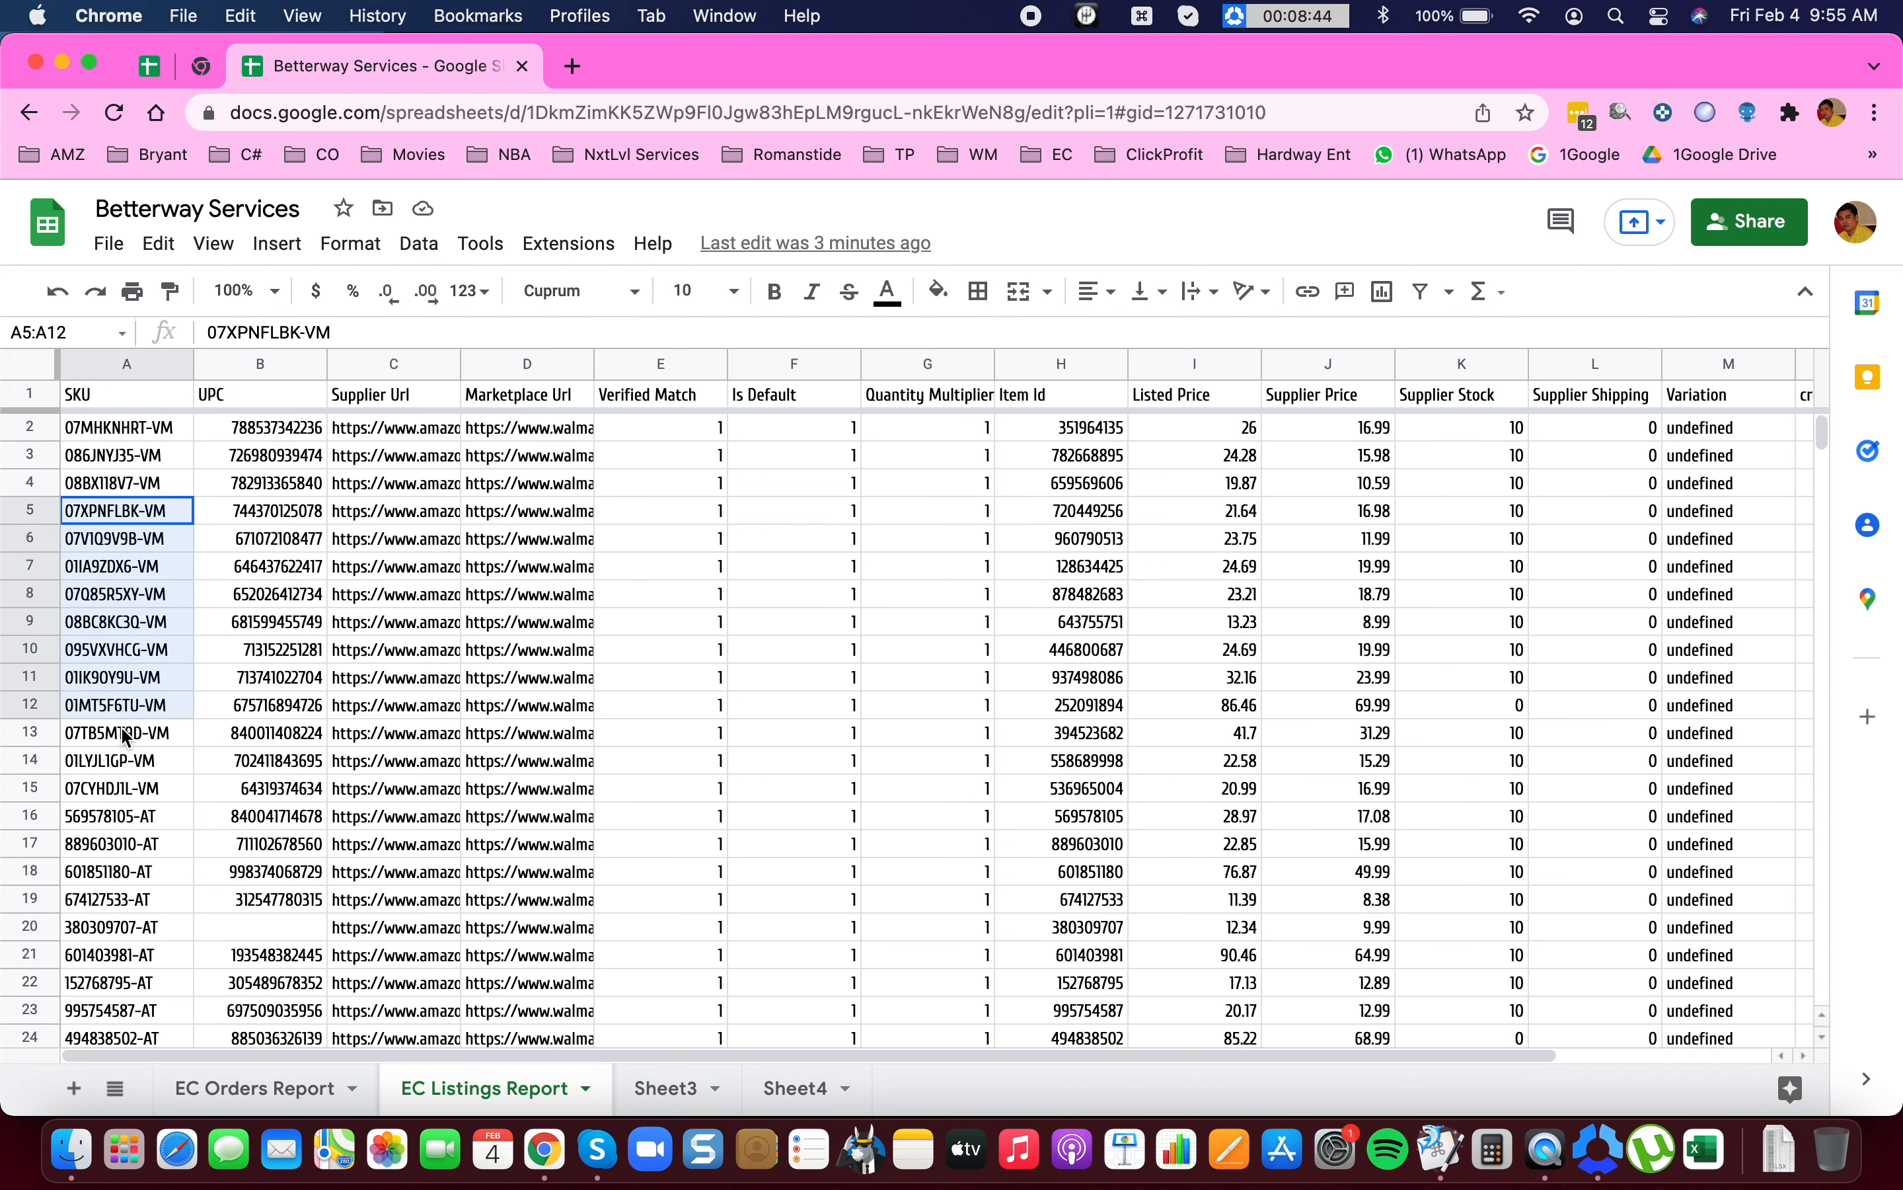
pyautogui.moveTo(118, 463); pyautogui.dragTo(126, 791)
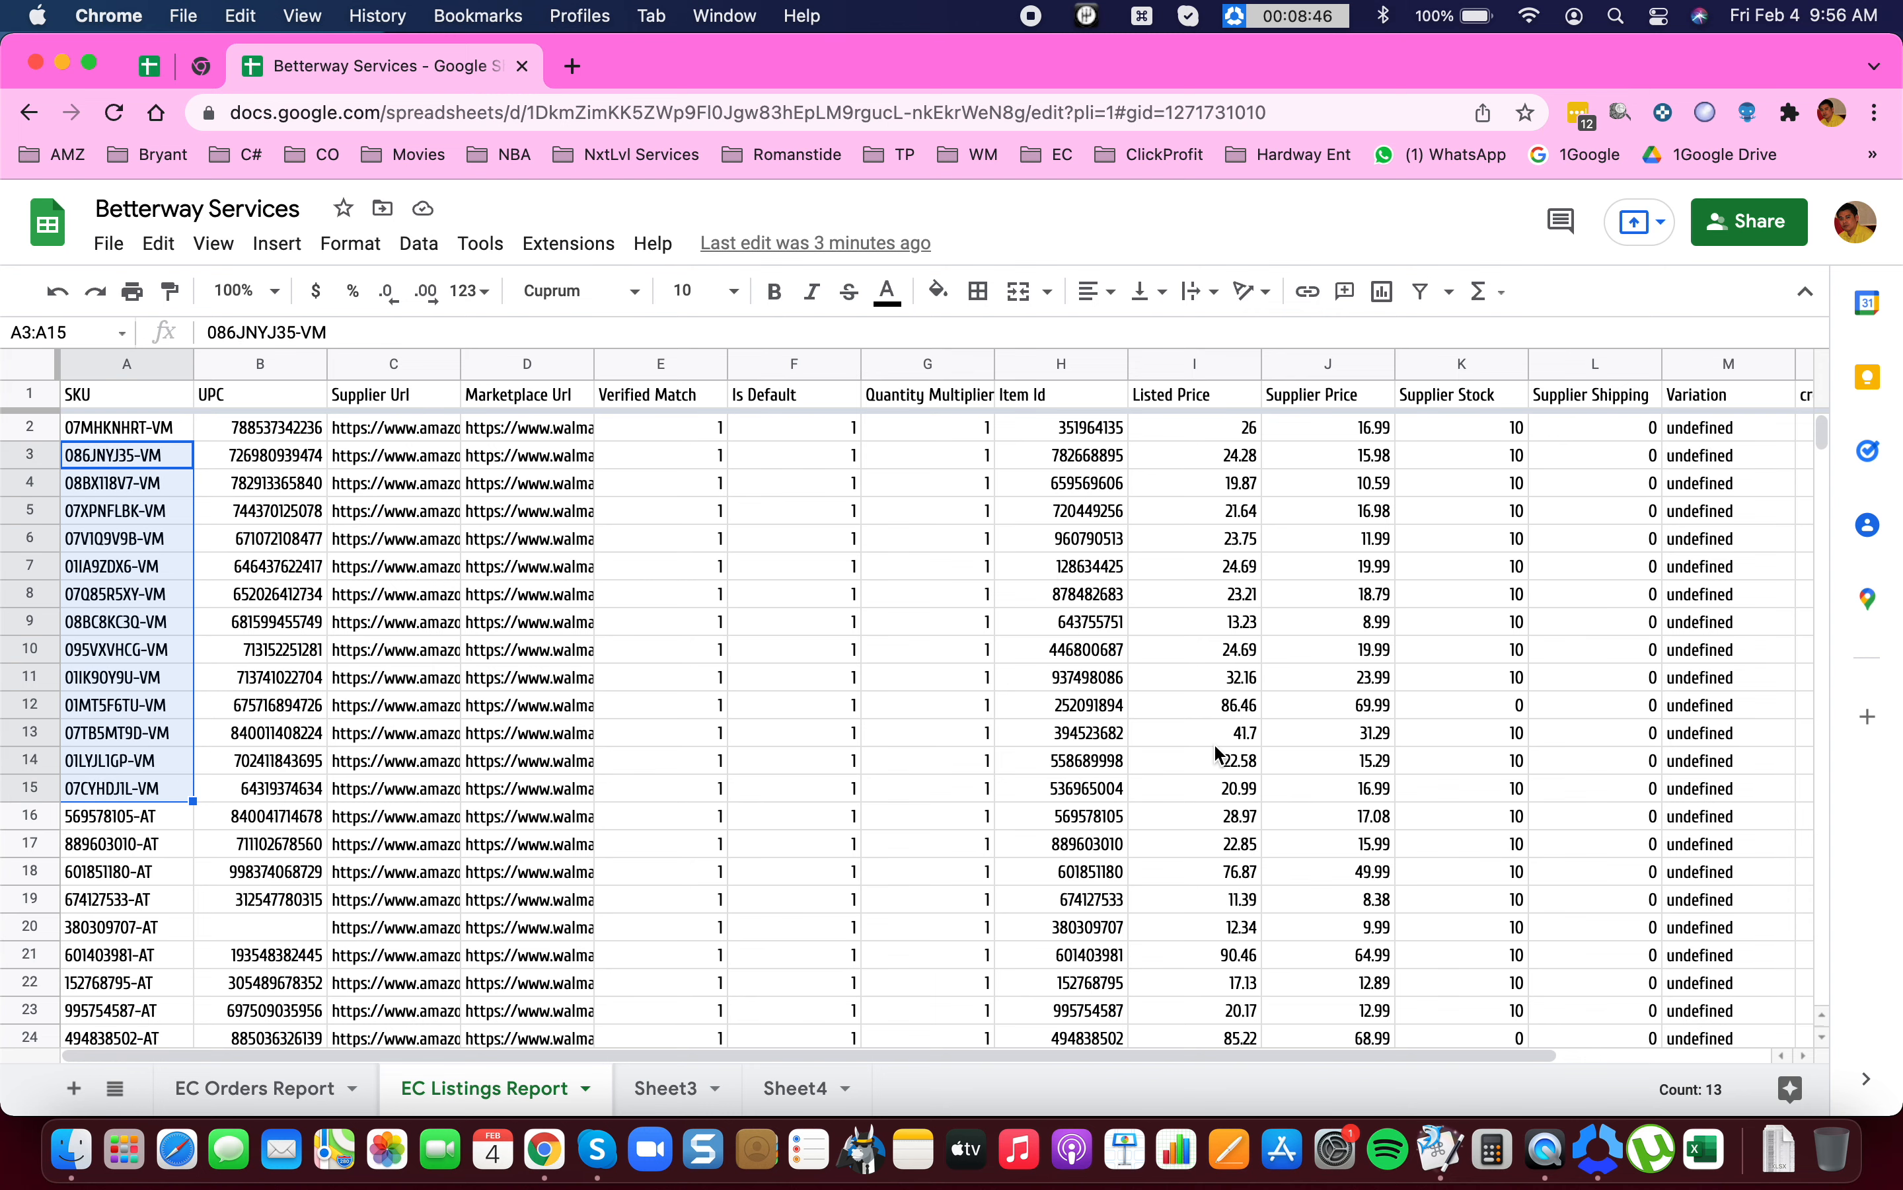
pyautogui.press('super+Right')
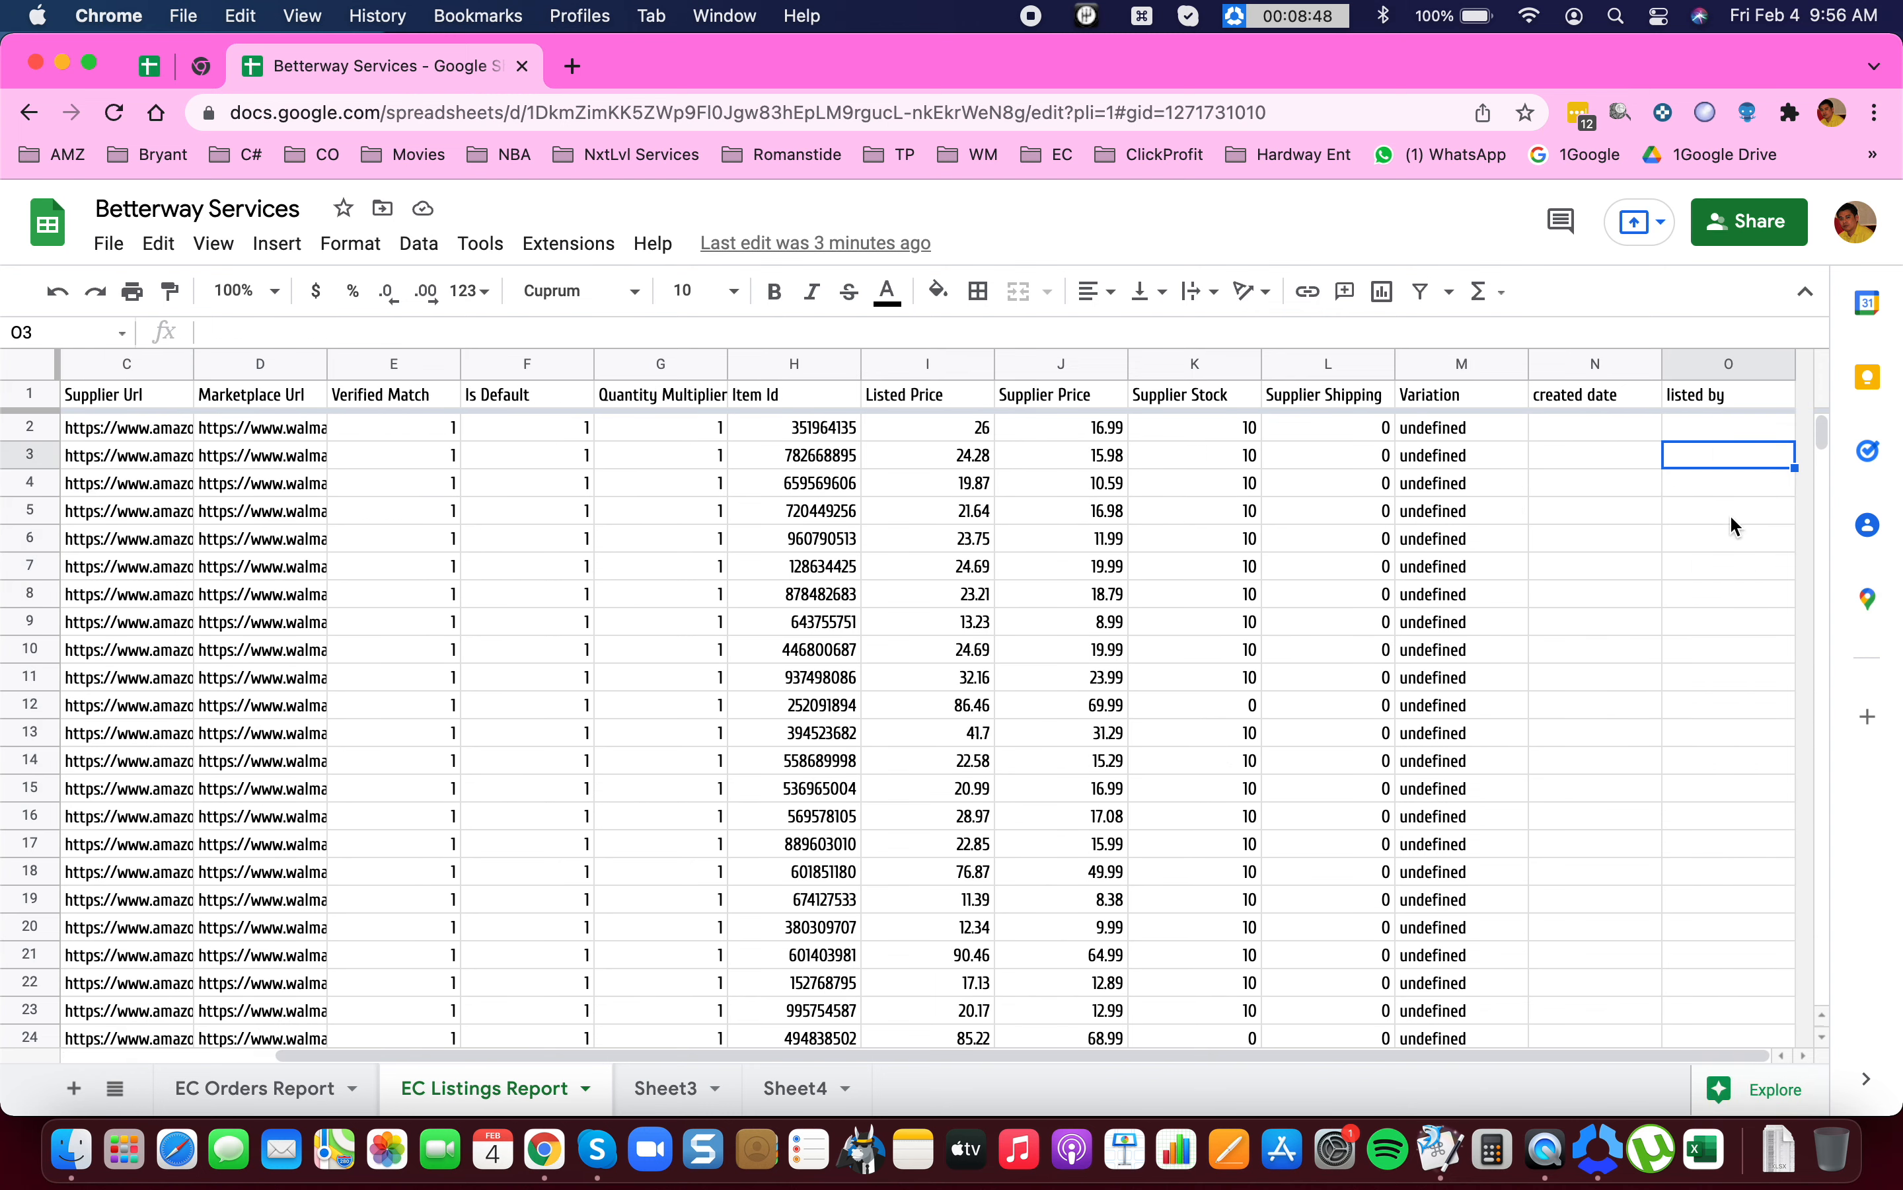
pyautogui.moveTo(1706, 430); pyautogui.dragTo(1708, 704)
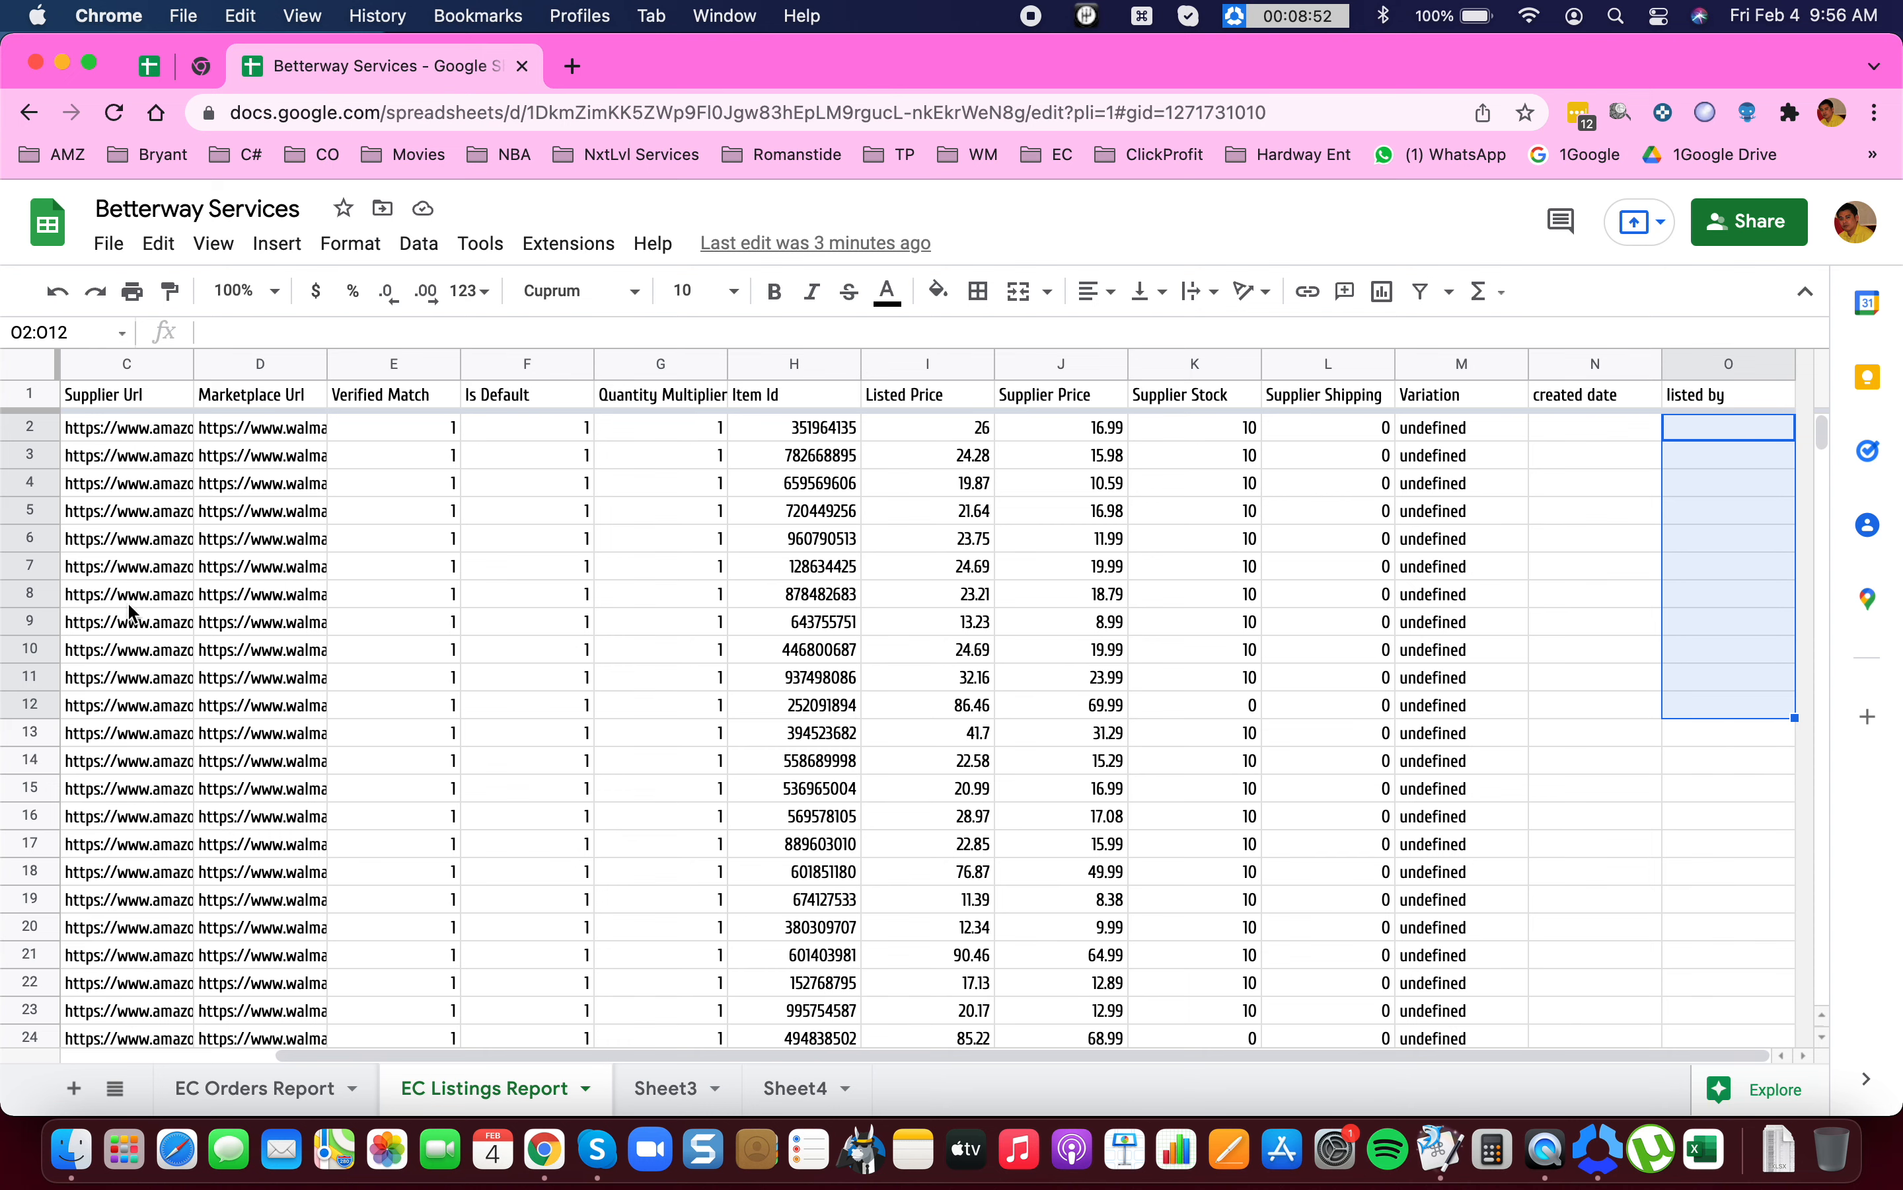
# Compare the SKU column and the empty columns after Tracking Status in EC Orders Report with the listed by column in EC Listings Report.
pyautogui.click(276, 1090)
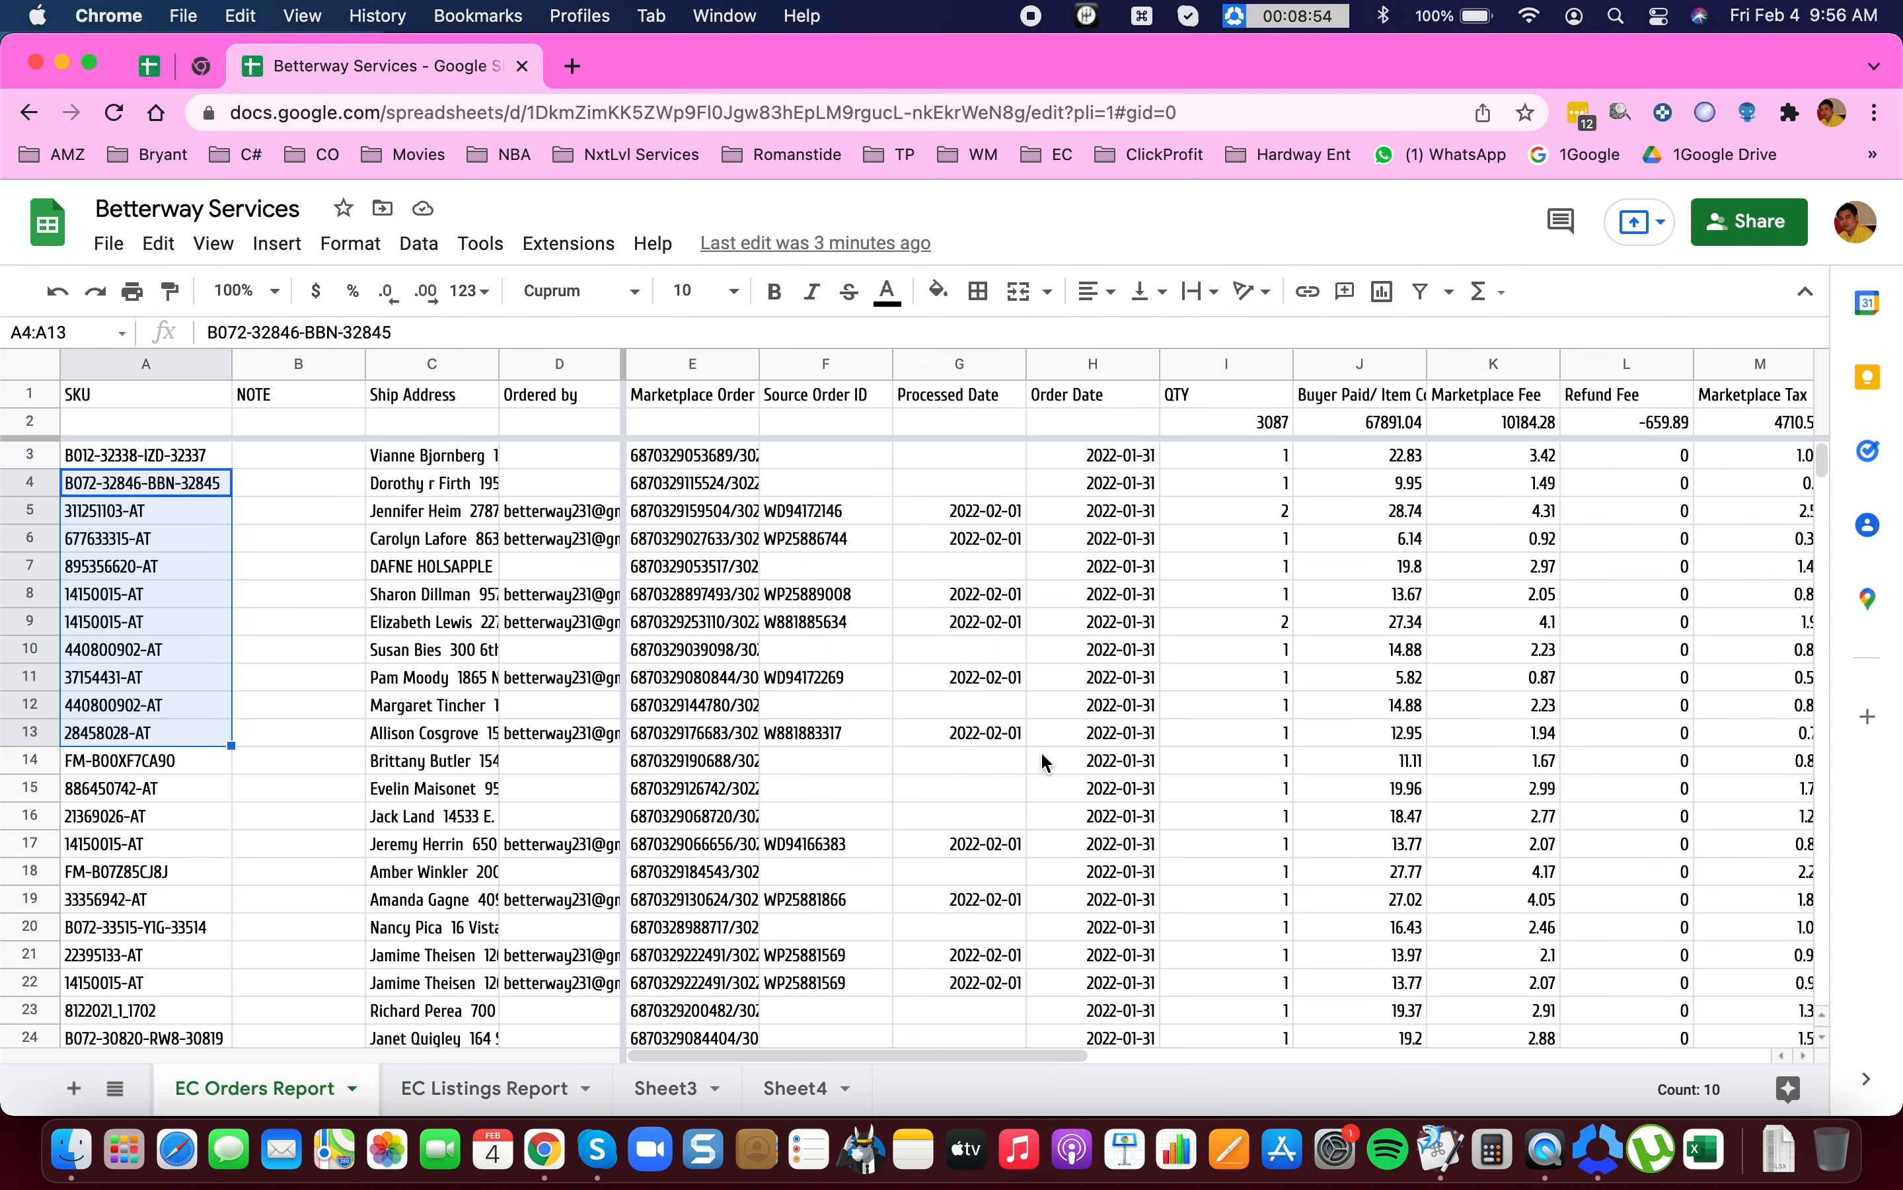
pyautogui.click(1172, 621)
pyautogui.press('super+Right')
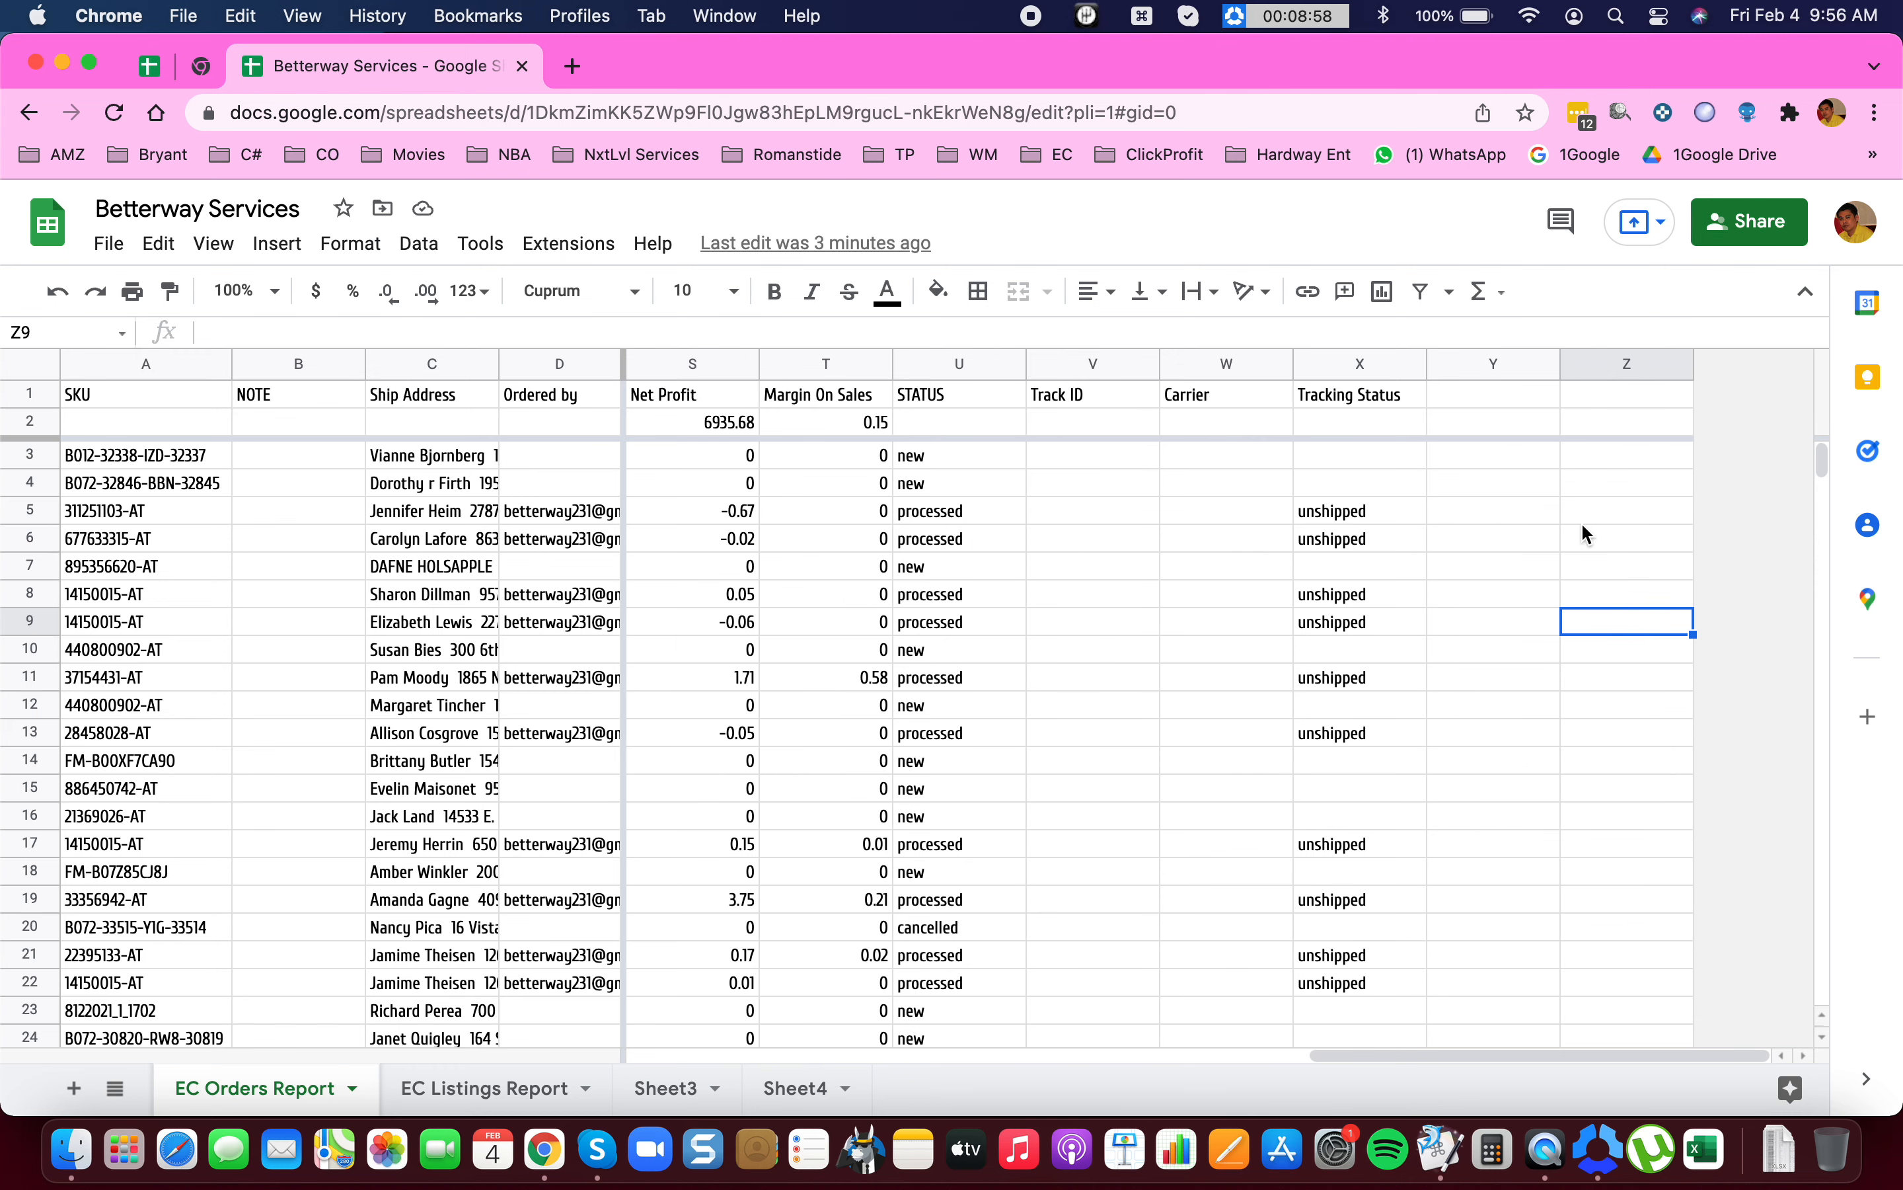
pyautogui.click(116, 466)
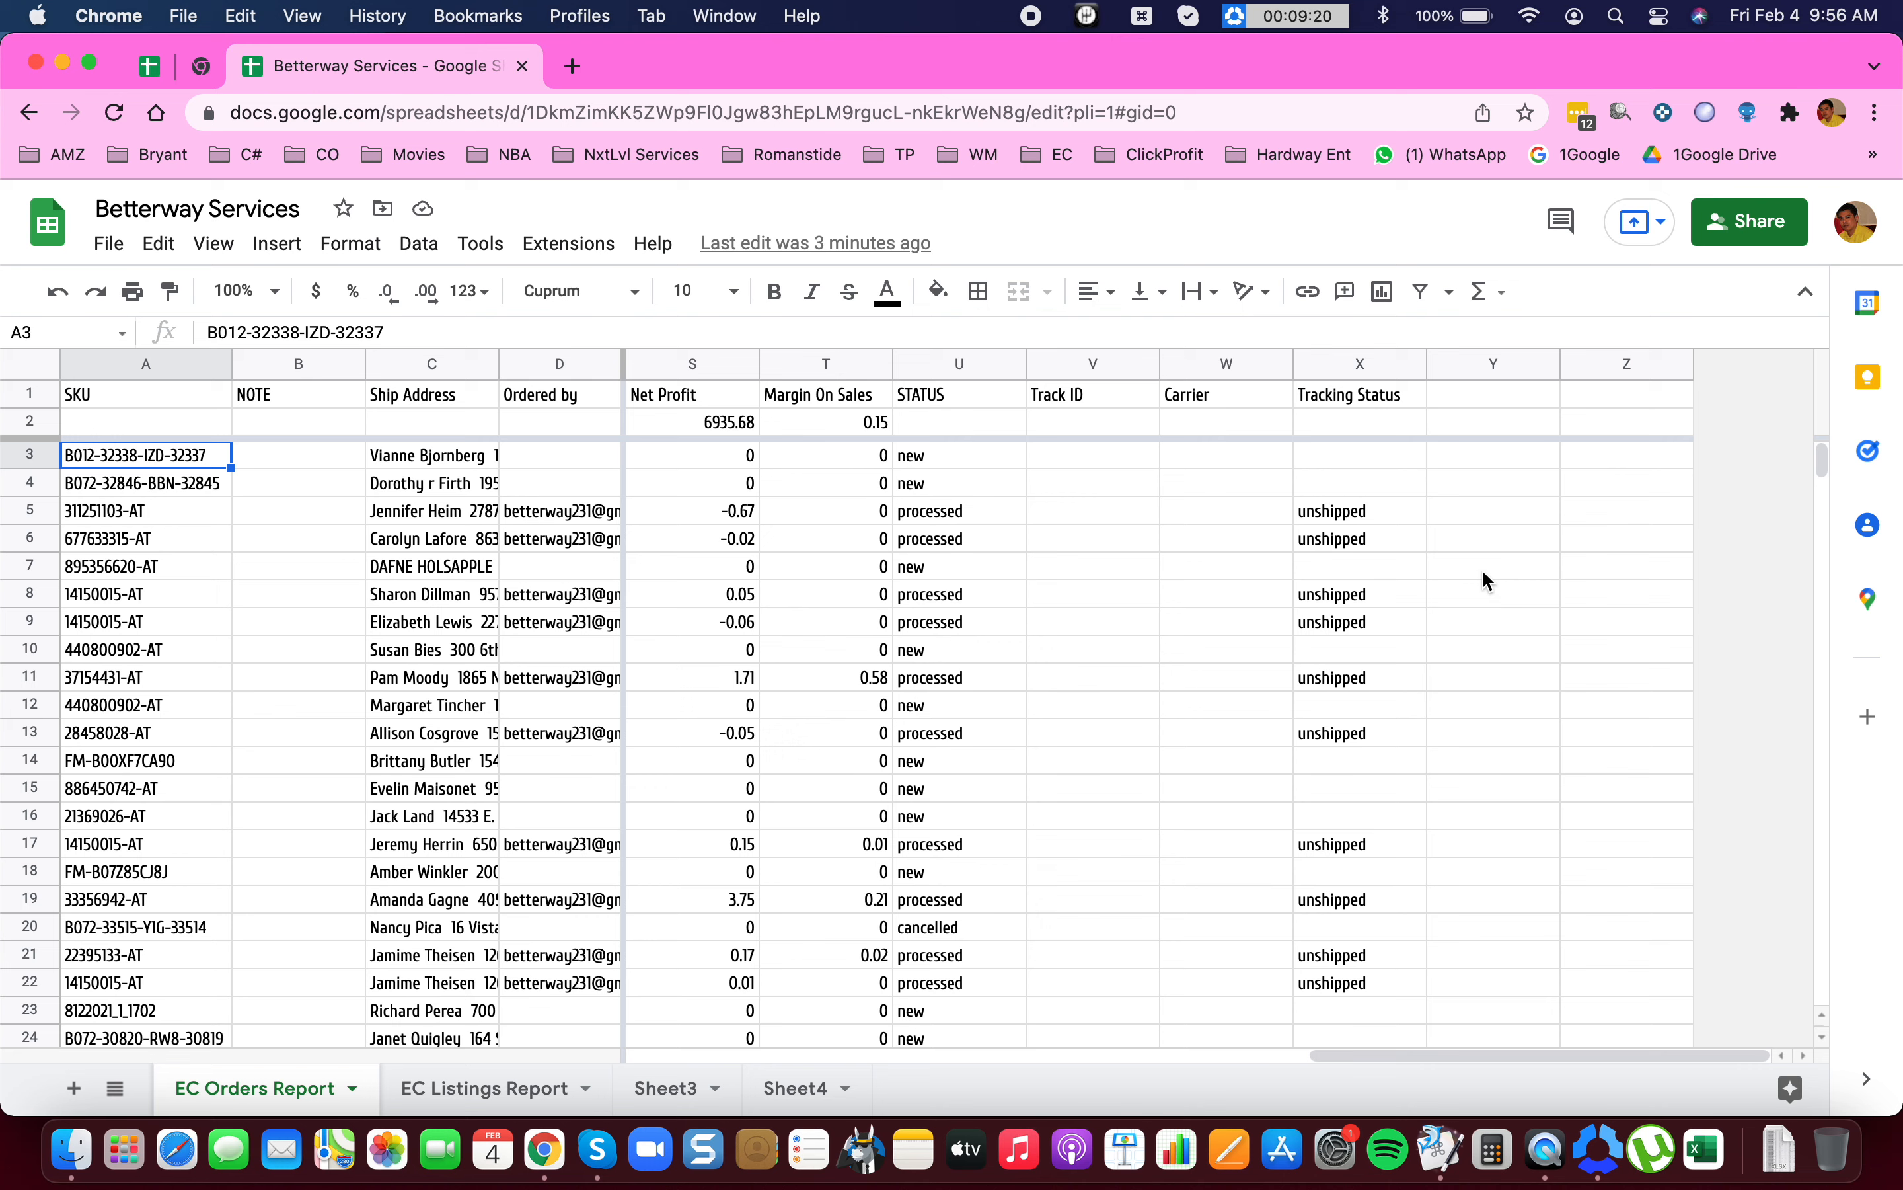
pyautogui.click(516, 1094)
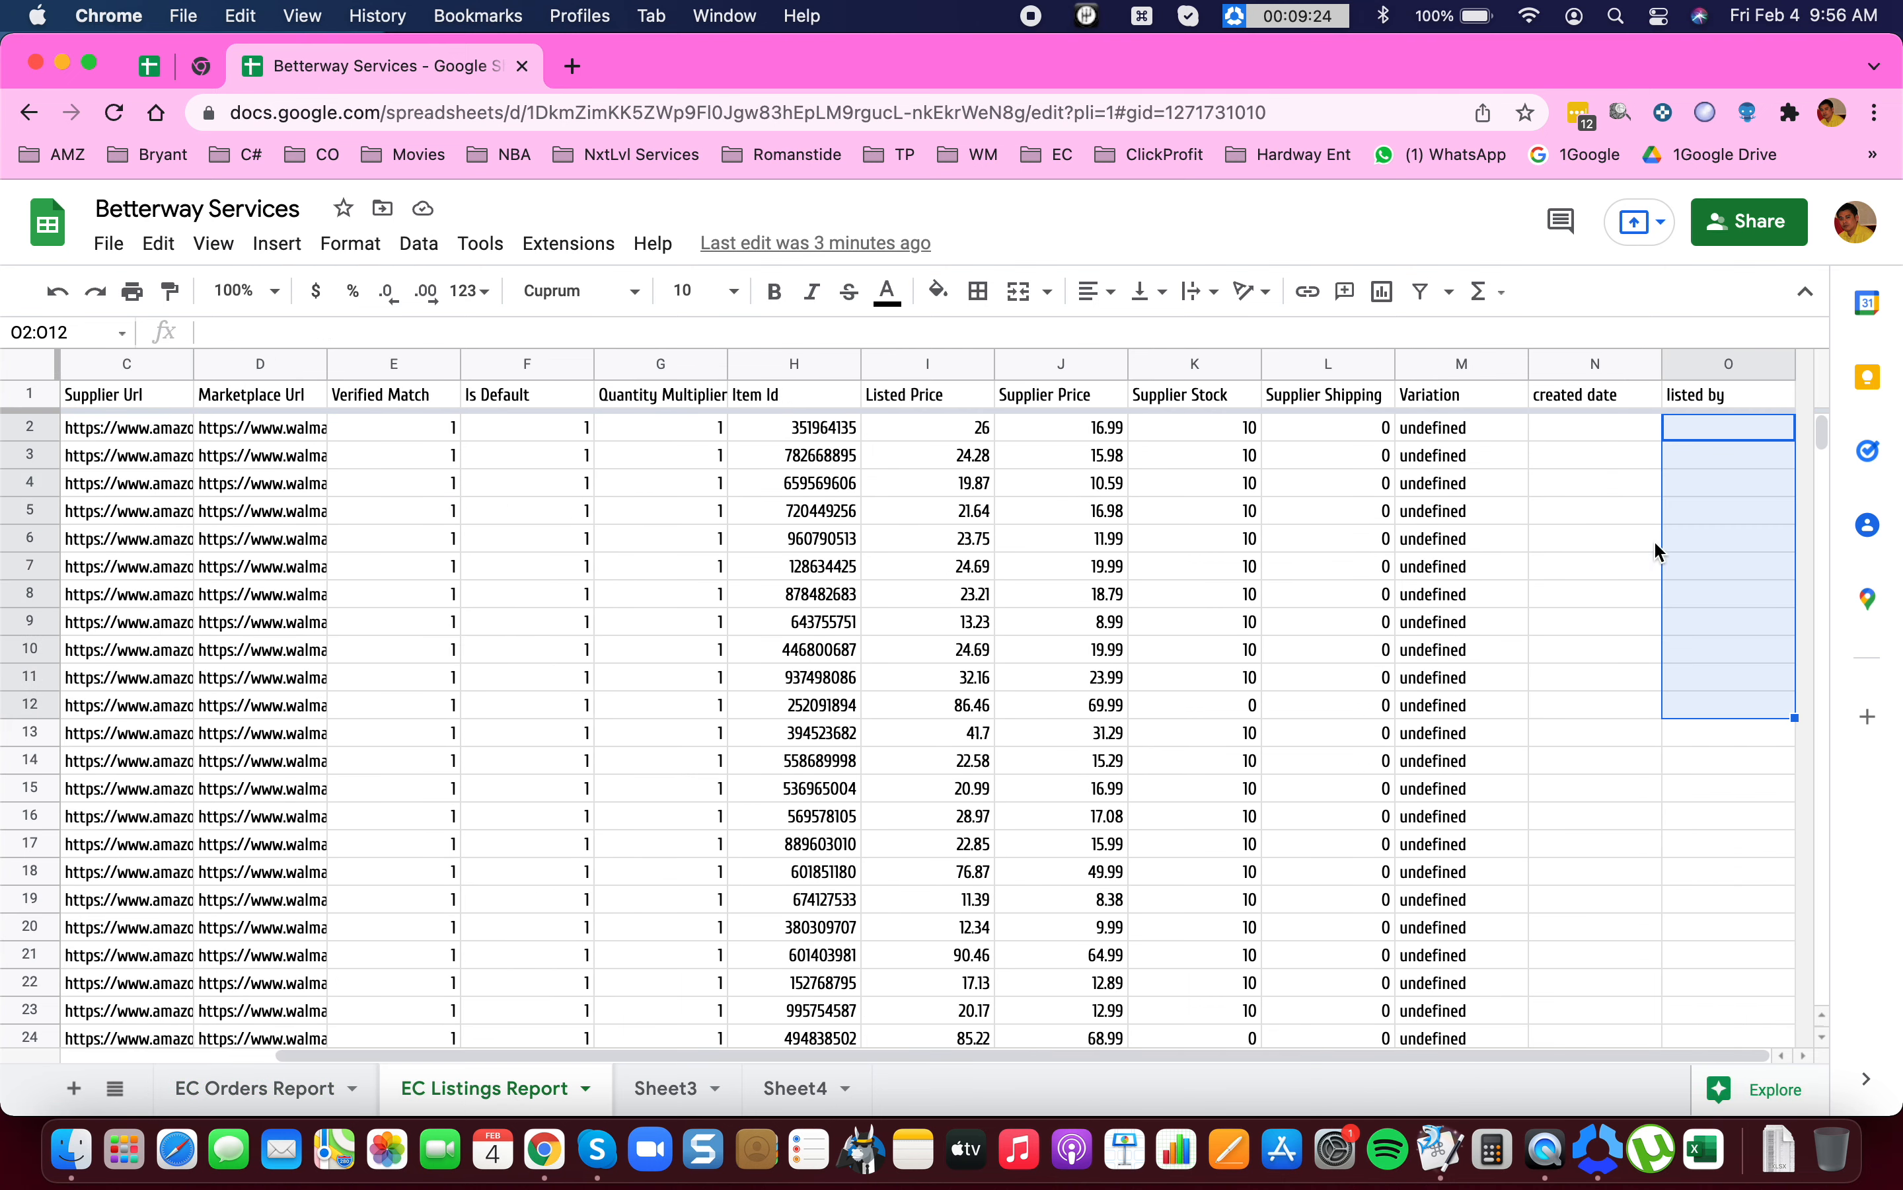
pyautogui.click(1726, 515)
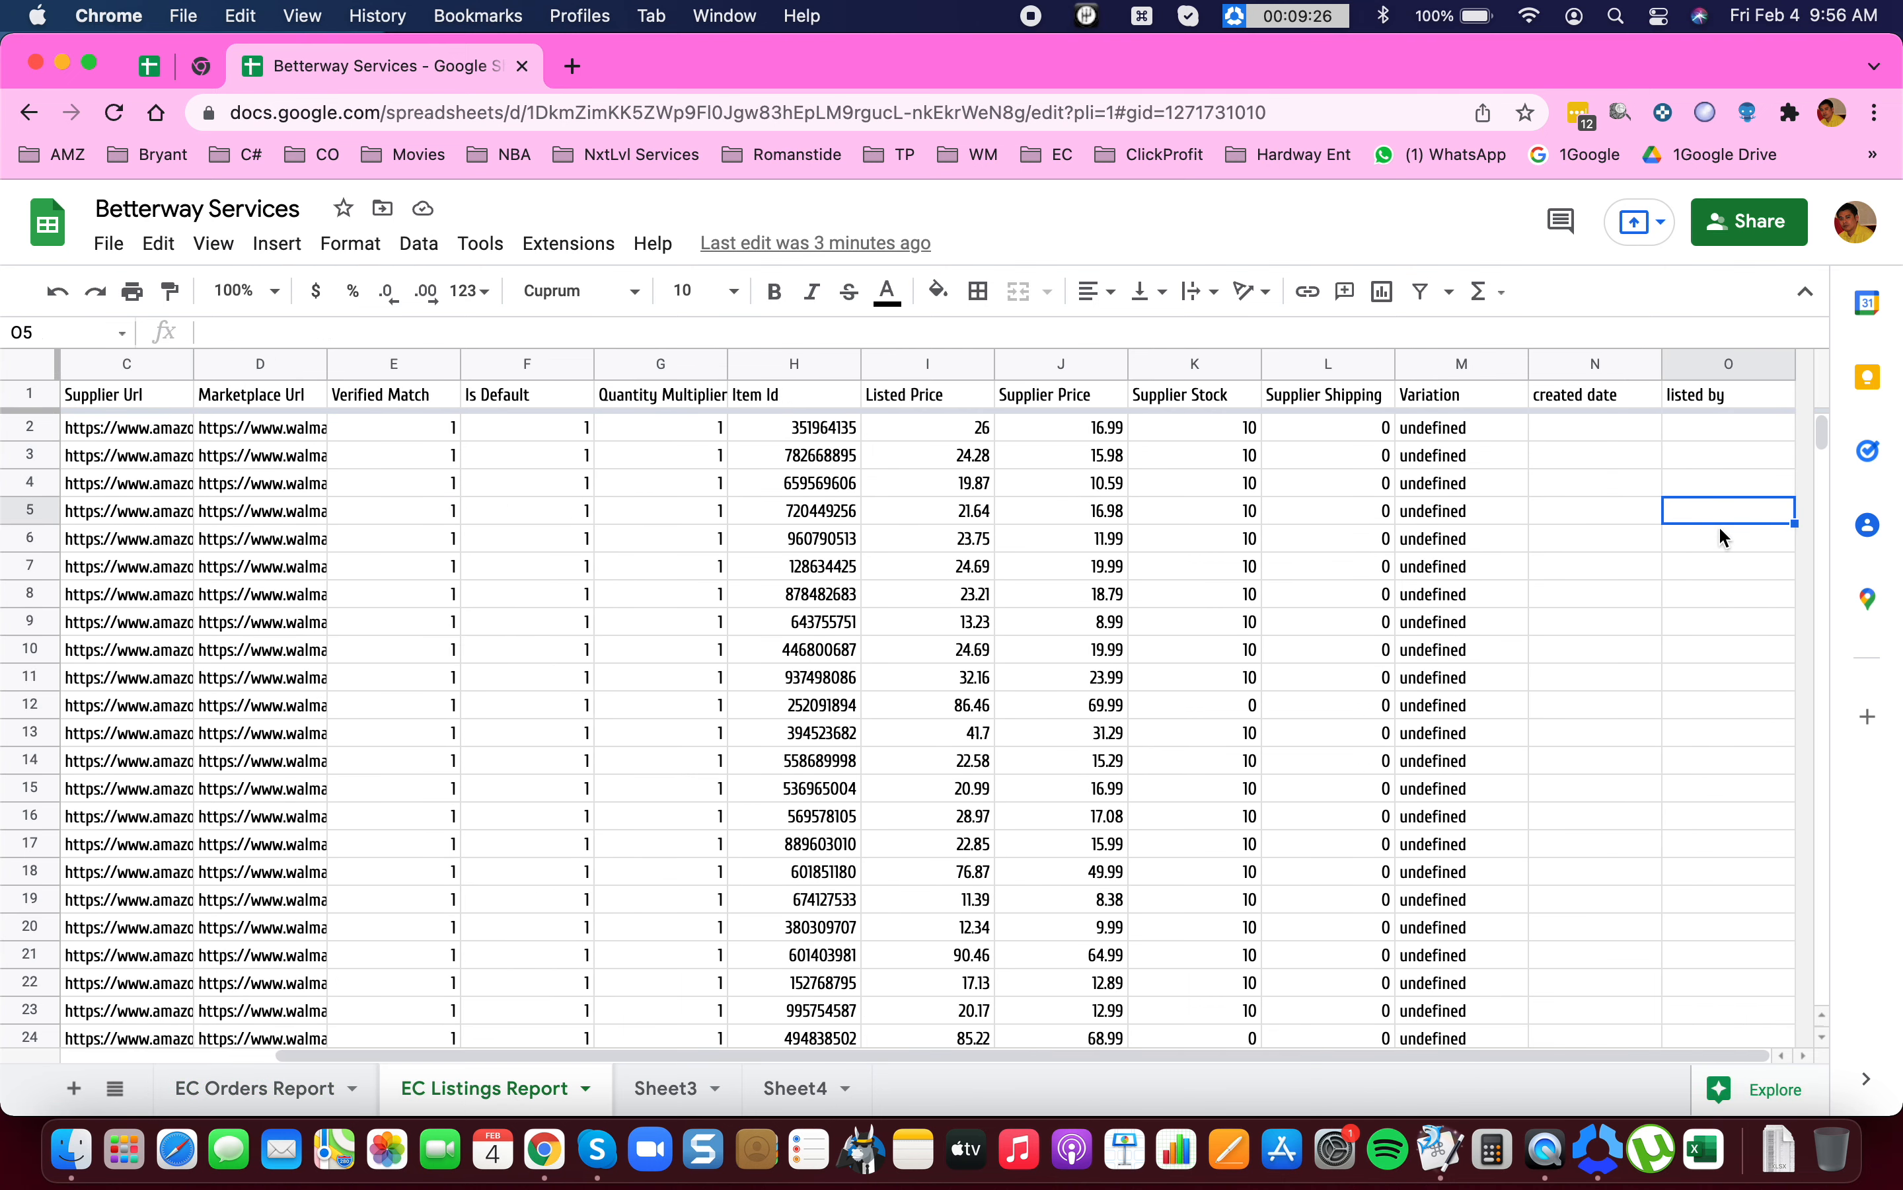
# Clear cells Y6:Y17 beside Tracking Status in EC Orders Report, and return to the Listing Count sheet of the Daily Task Checklist spreadsheet.
pyautogui.click(272, 1098)
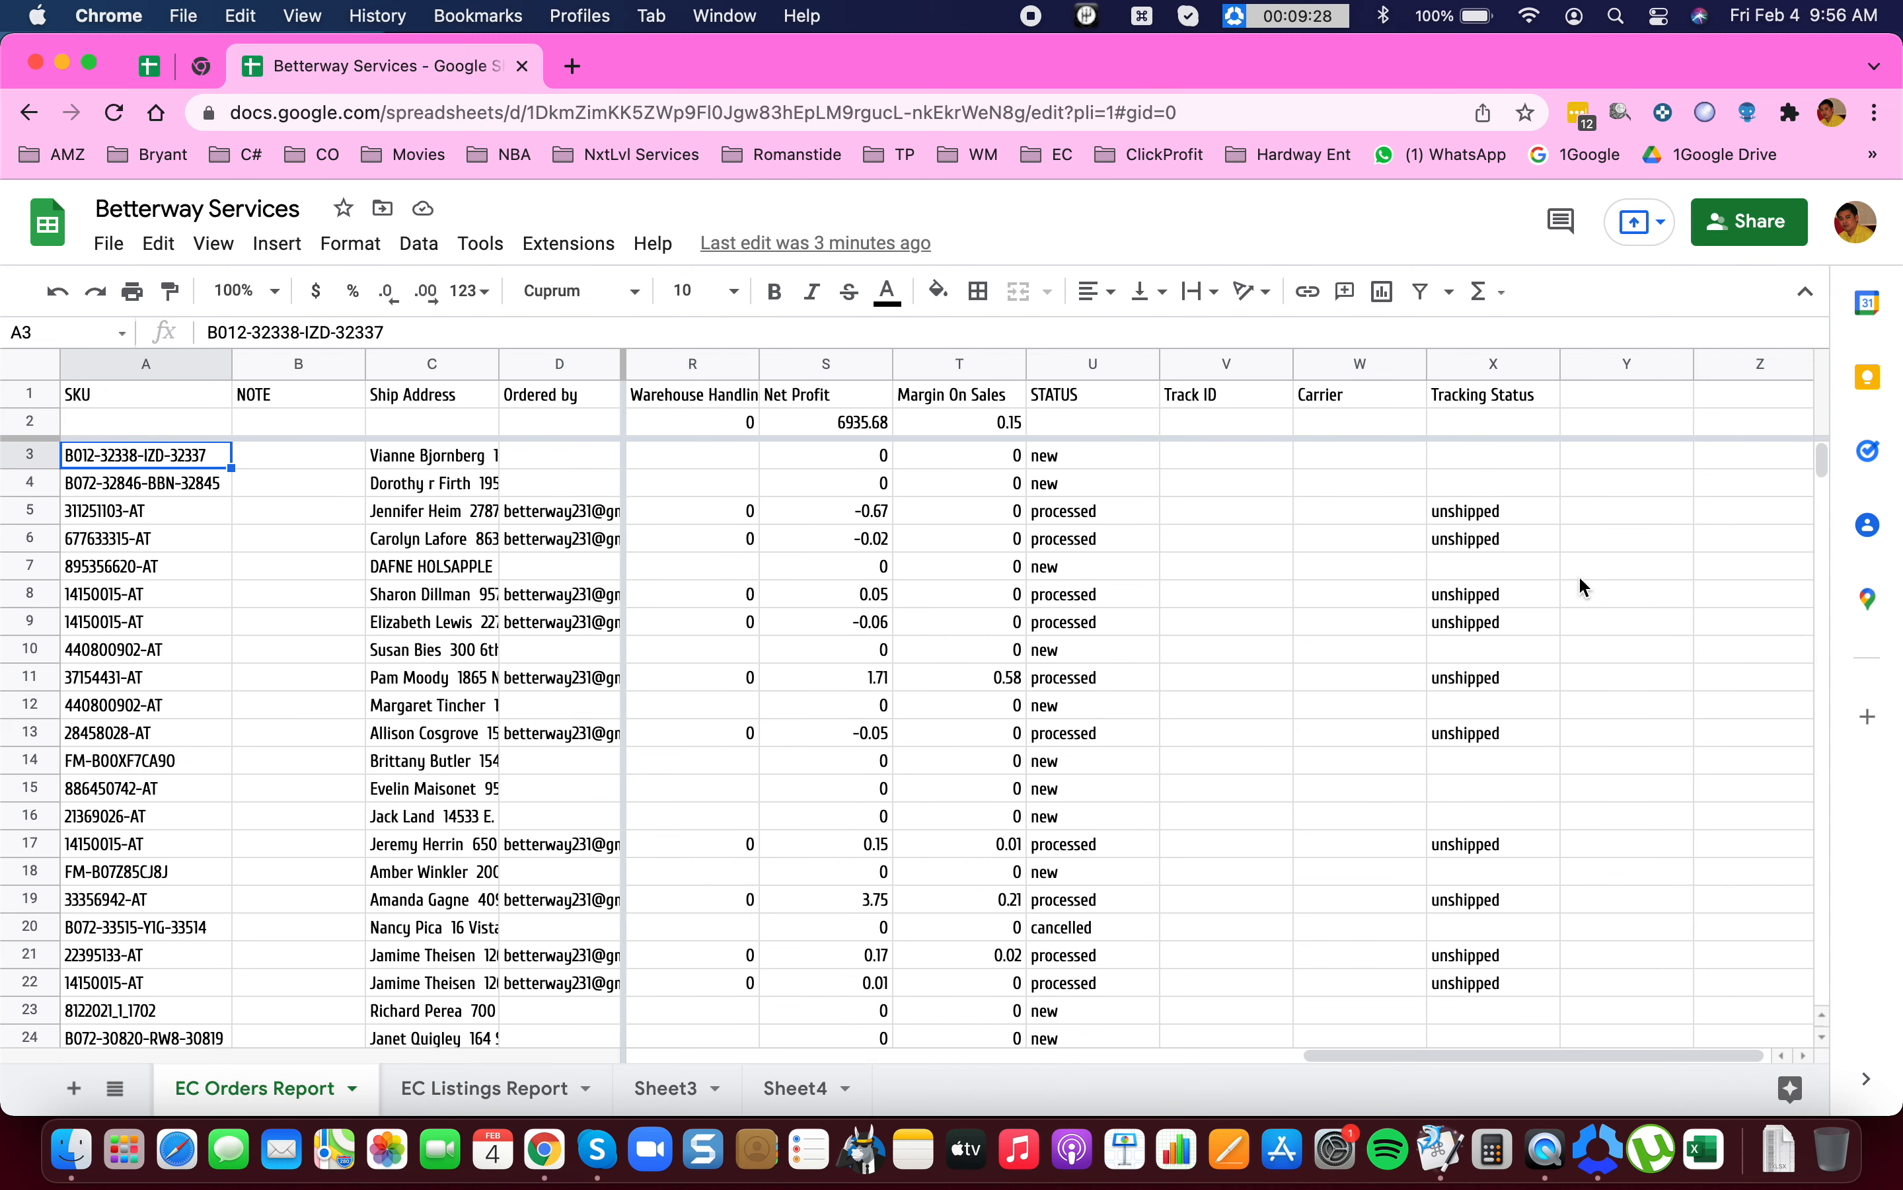
pyautogui.moveTo(1636, 539); pyautogui.dragTo(1634, 840)
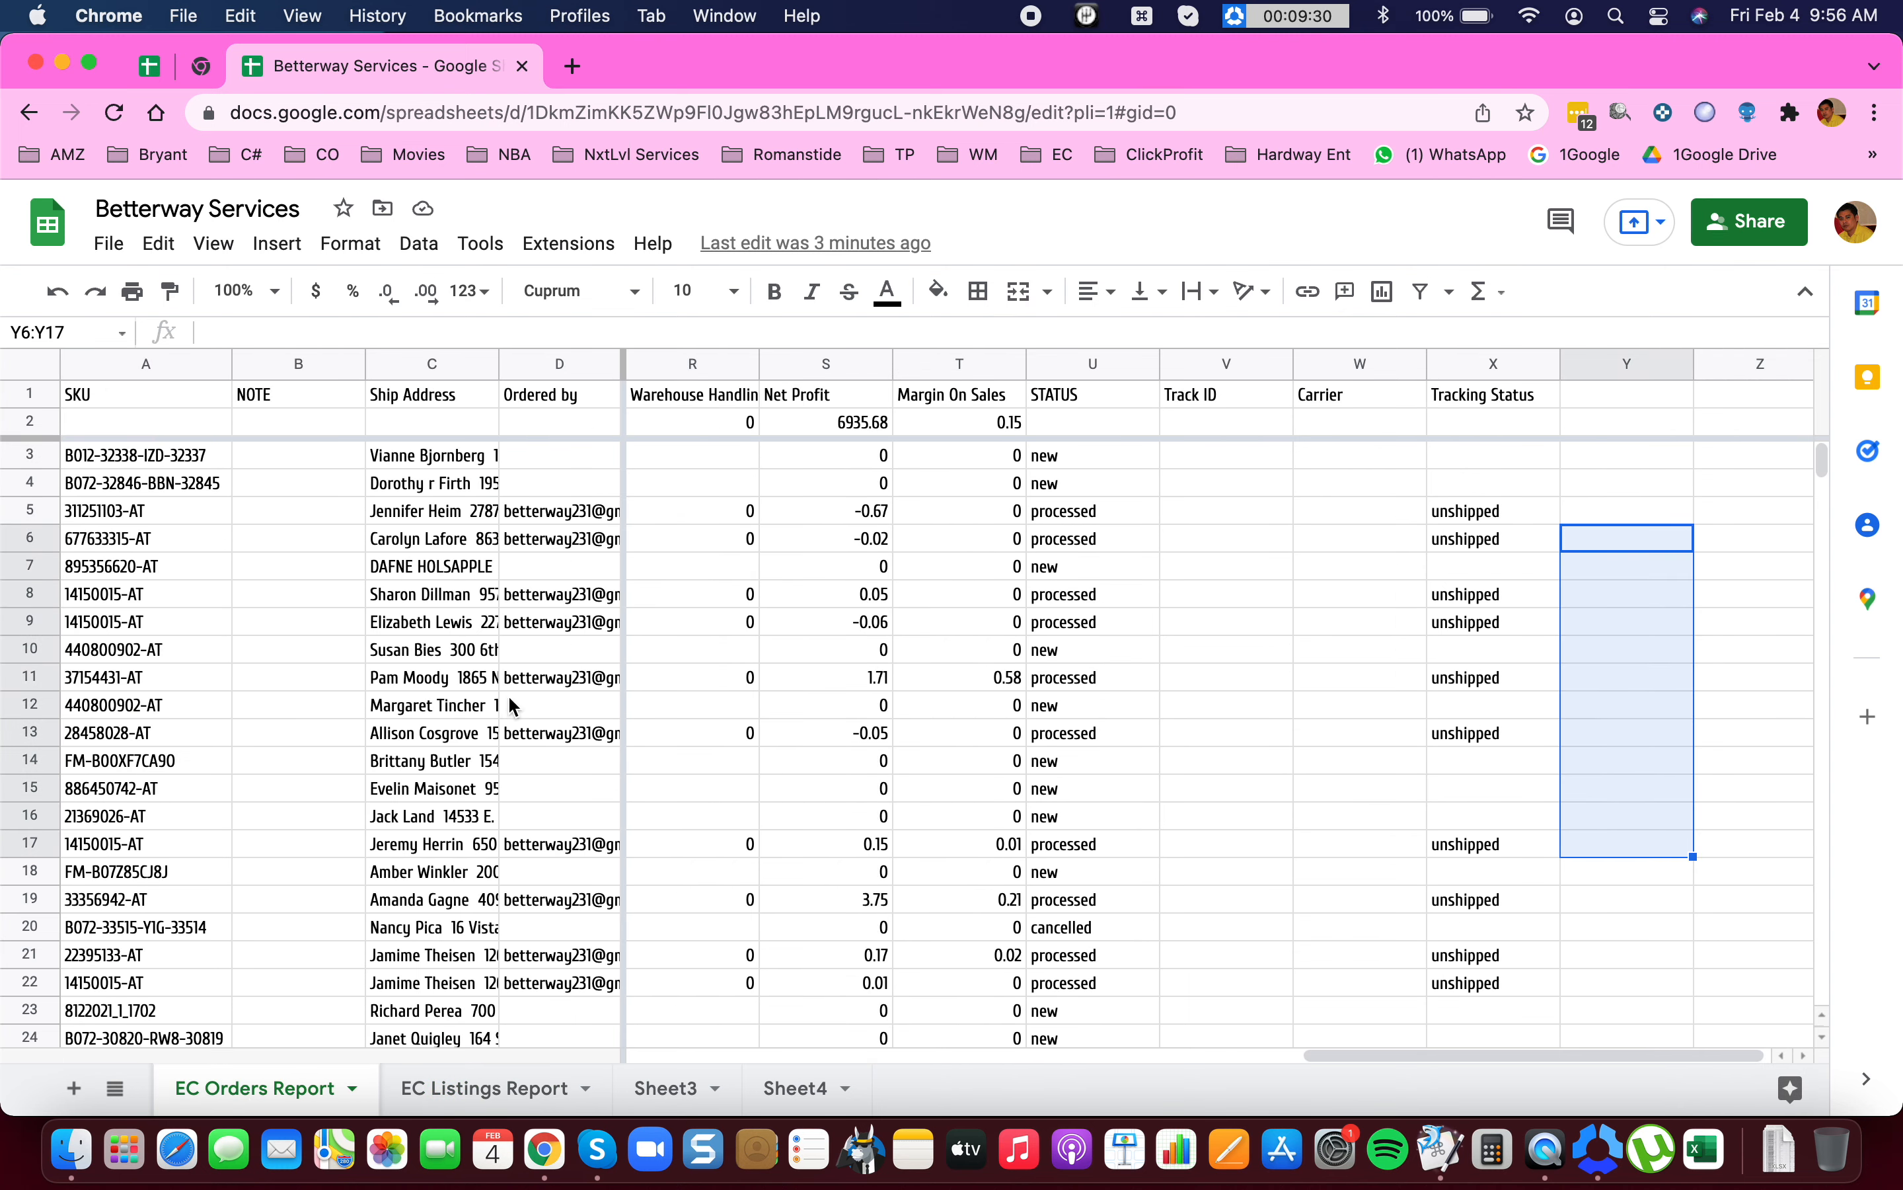
pyautogui.press('Delete')
pyautogui.click(120, 456)
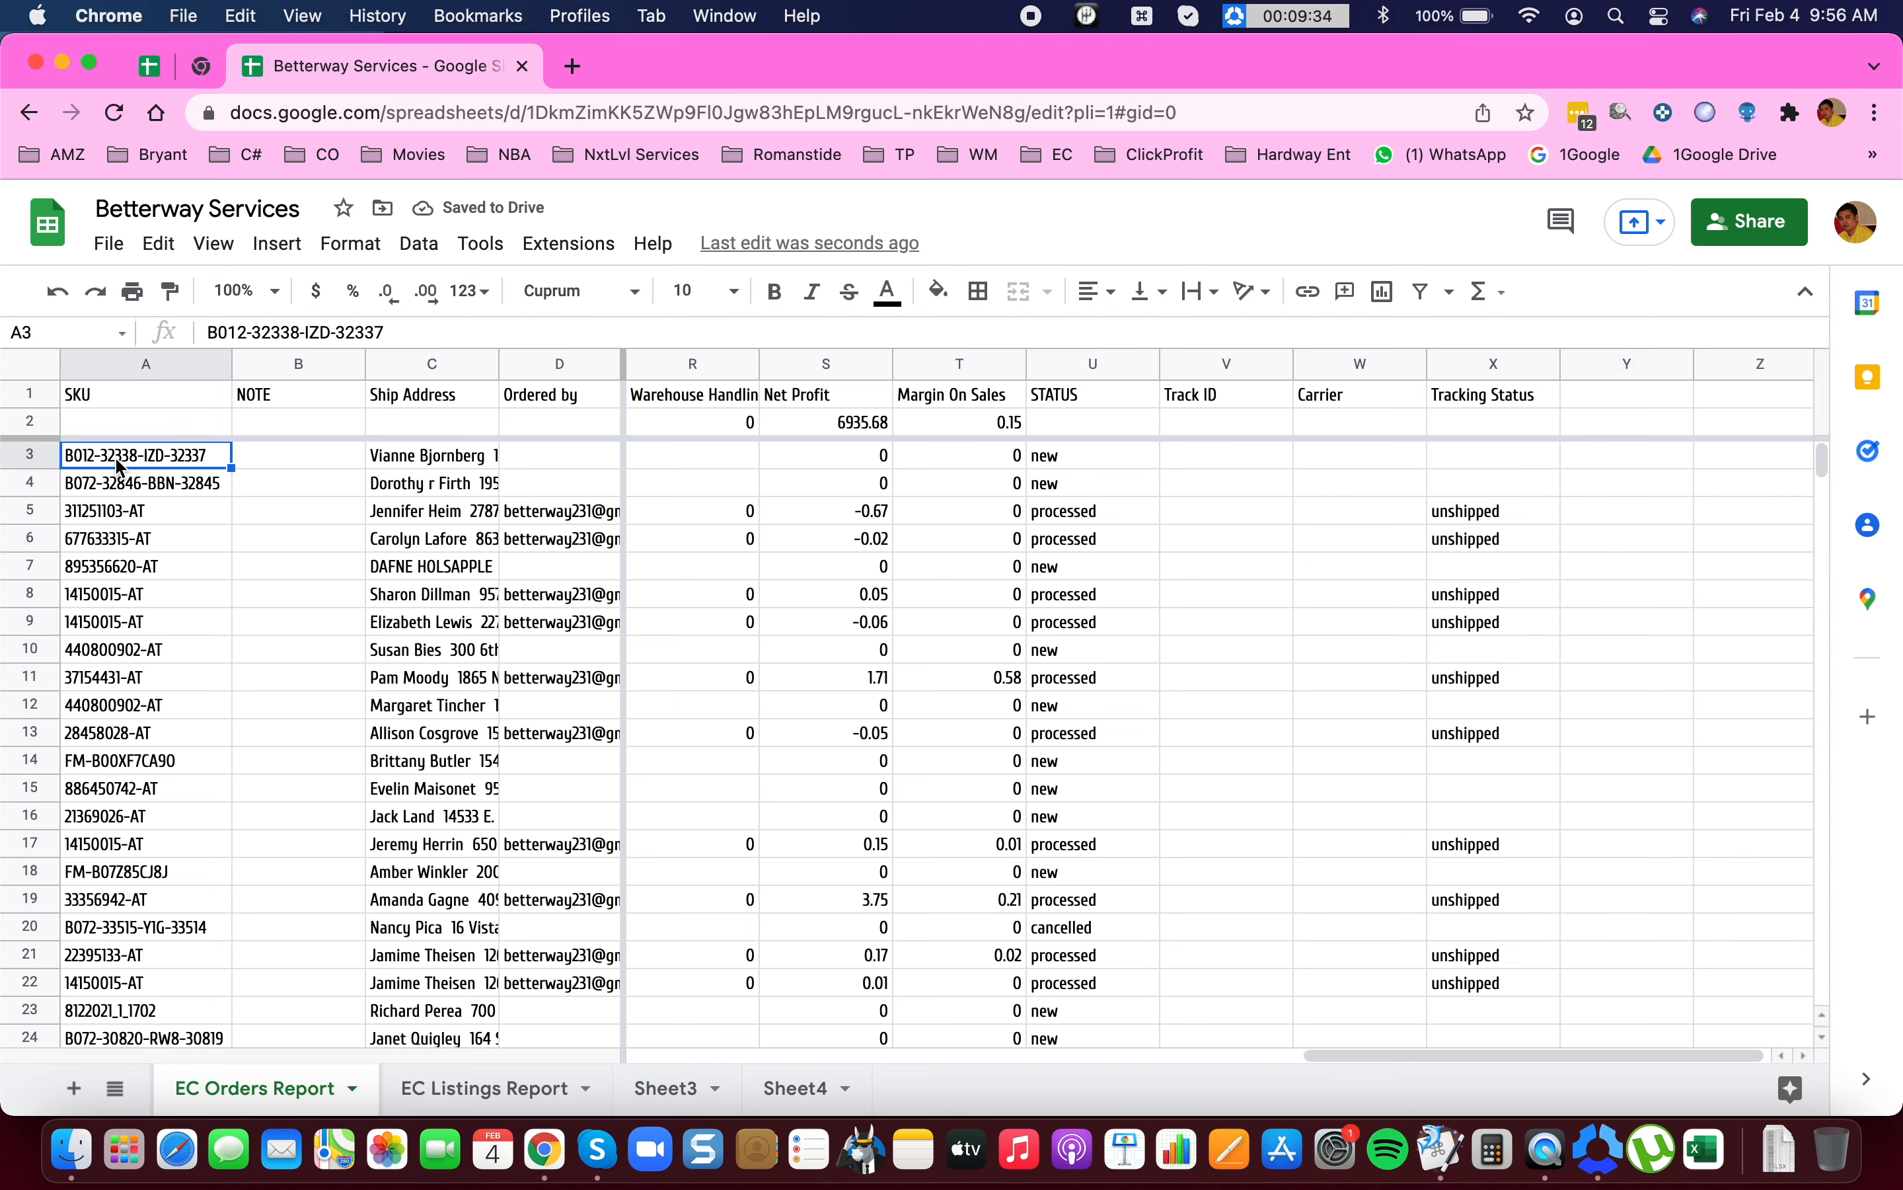
pyautogui.click(165, 67)
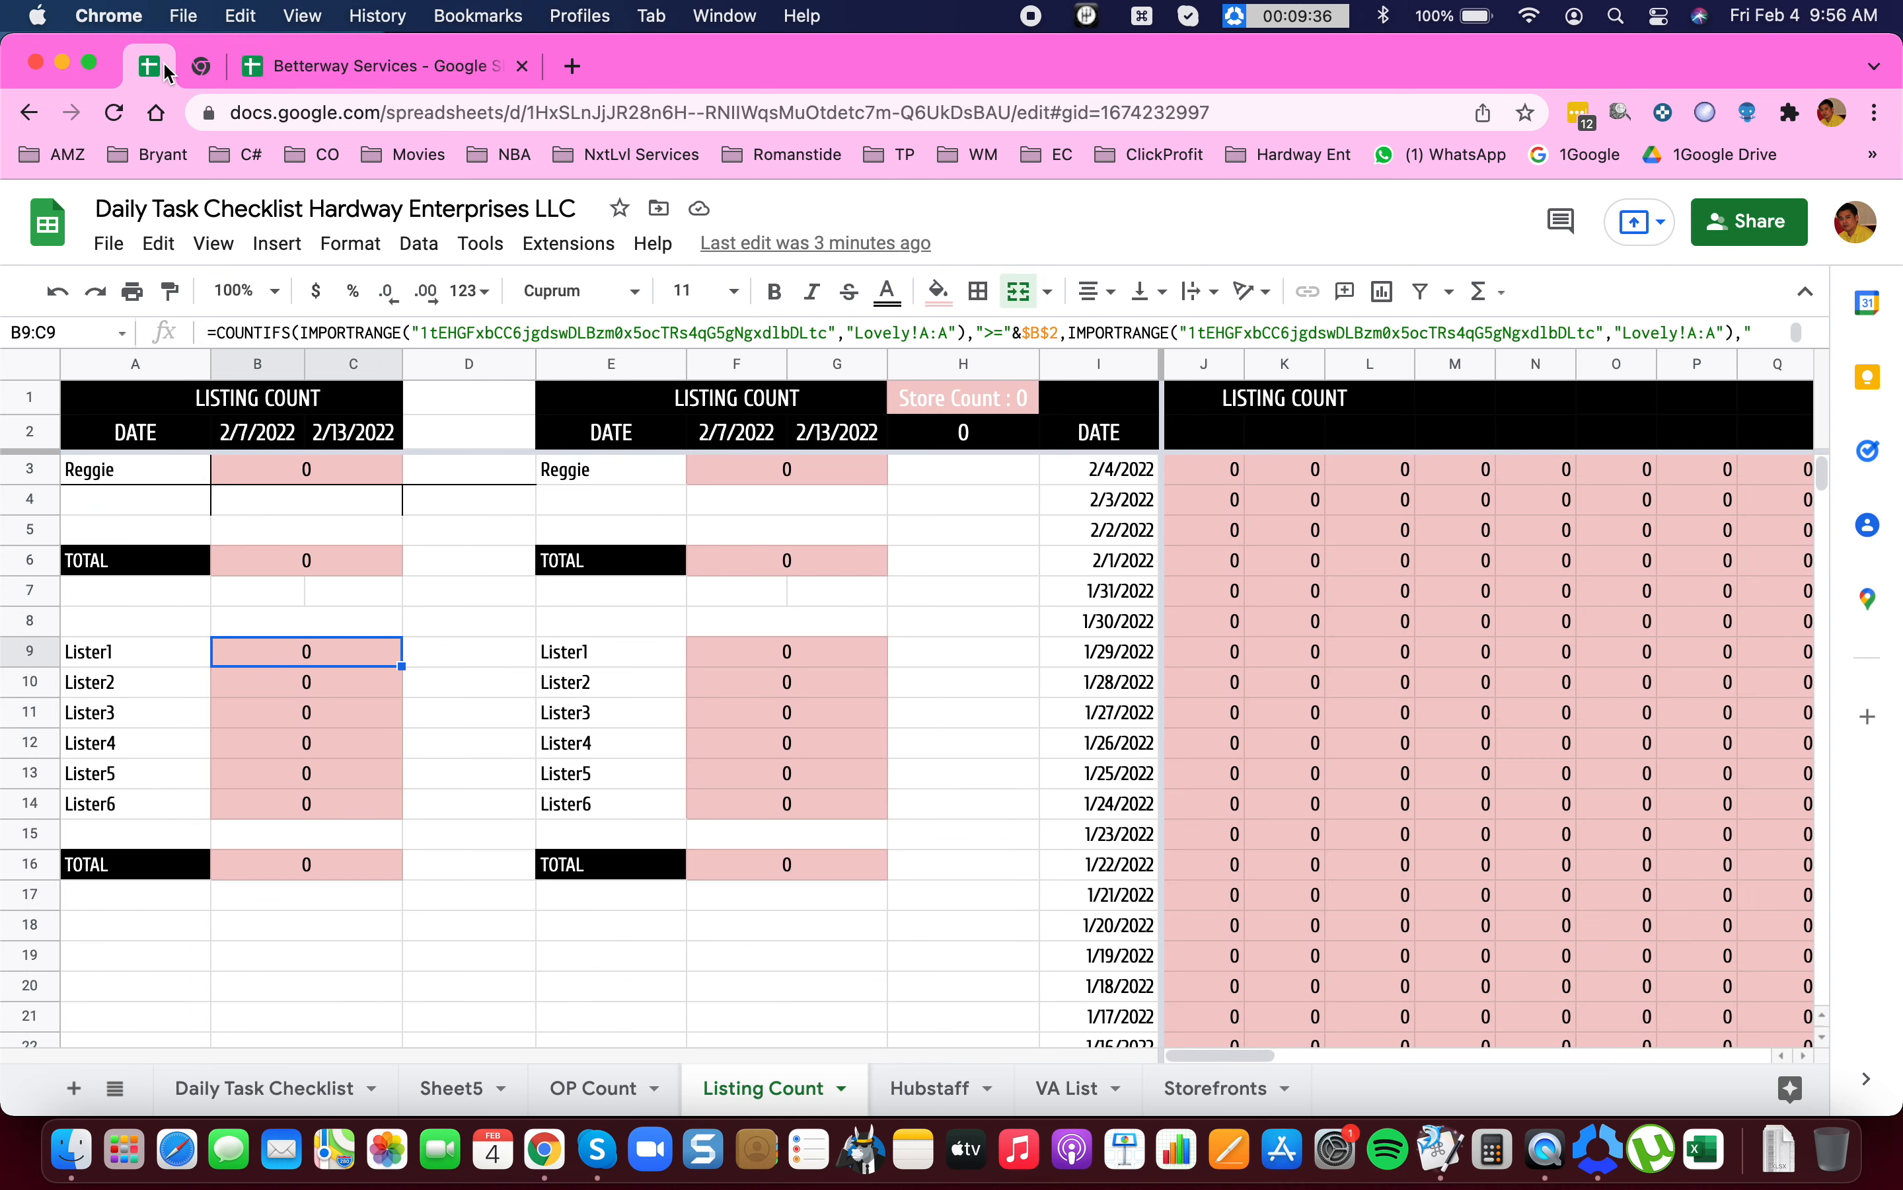